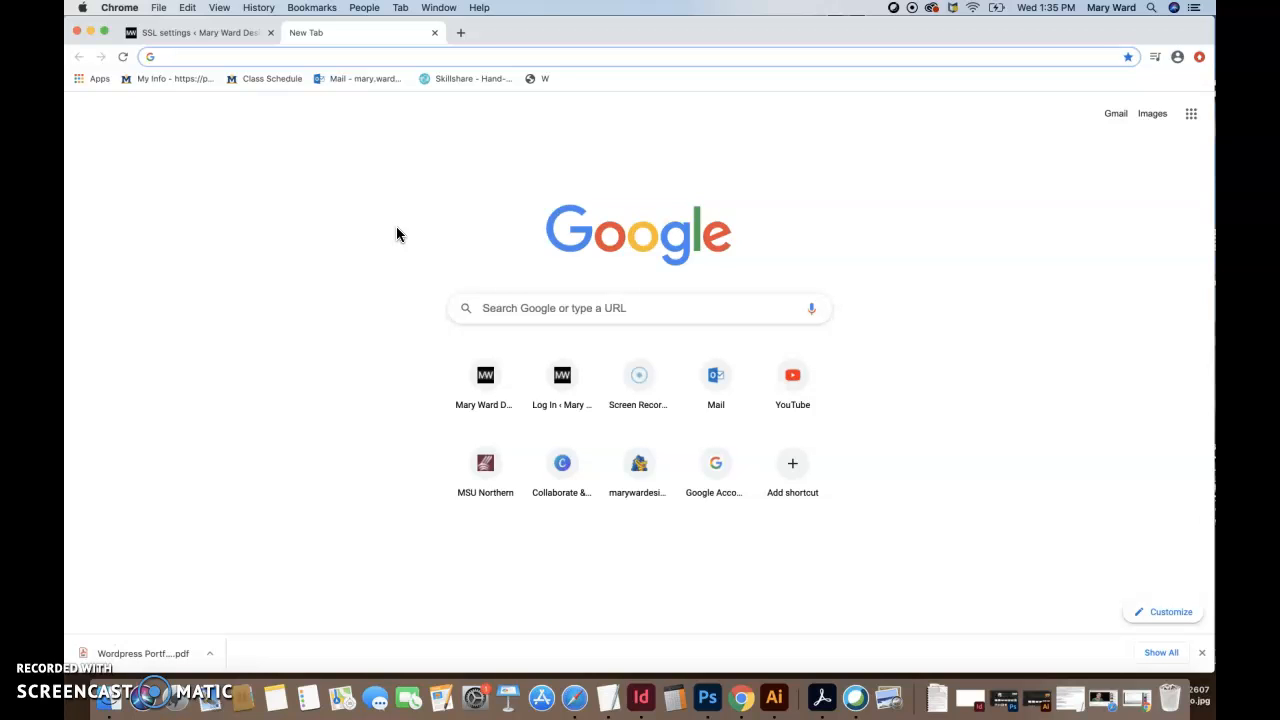
Search Google for "google analytics" and open the Google Analytics site from the results.
type("google an")
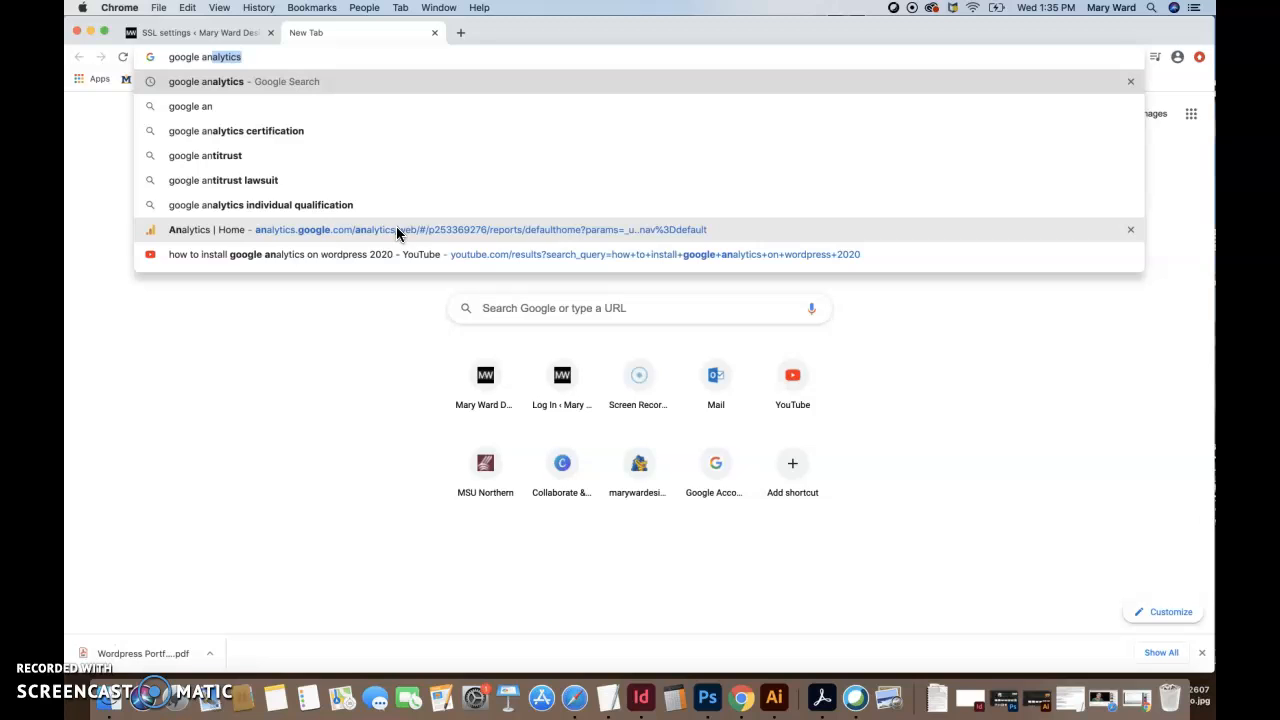
key("Return")
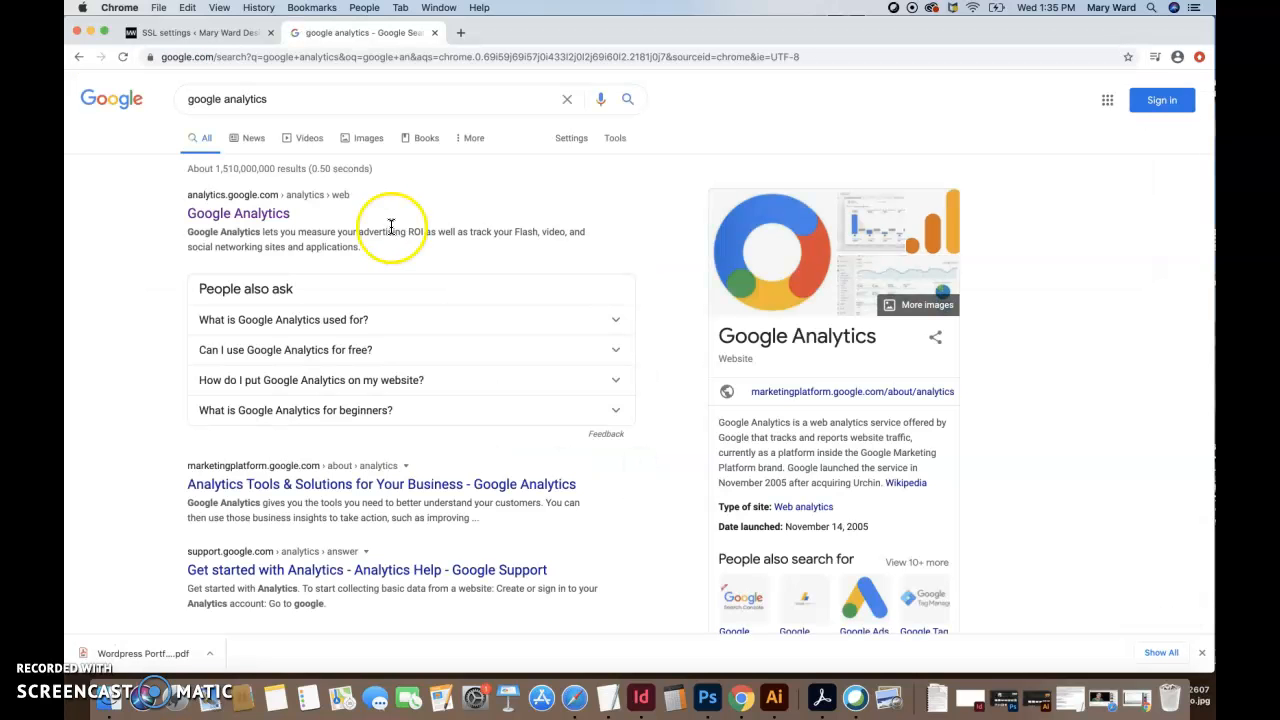
left_click(272, 222)
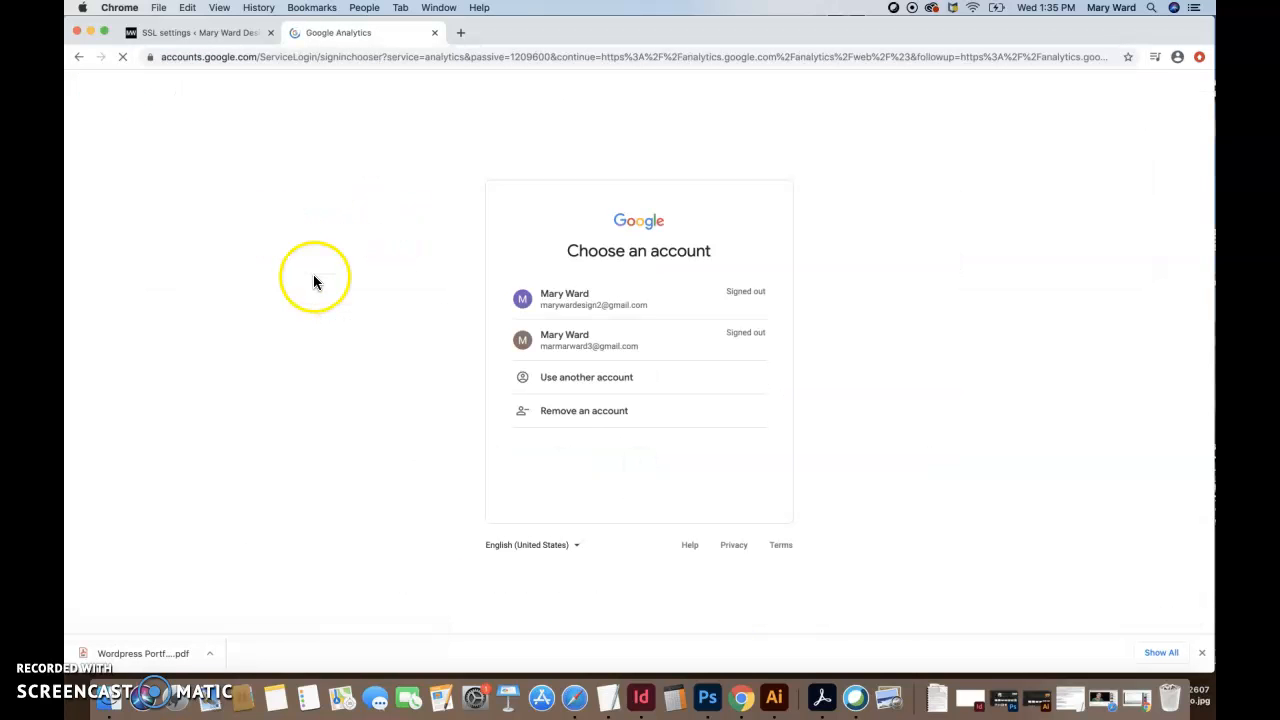
Sign in to Google Analytics with the second listed account using its saved account password, and decline the browser's offer to save it.
left_click(590, 355)
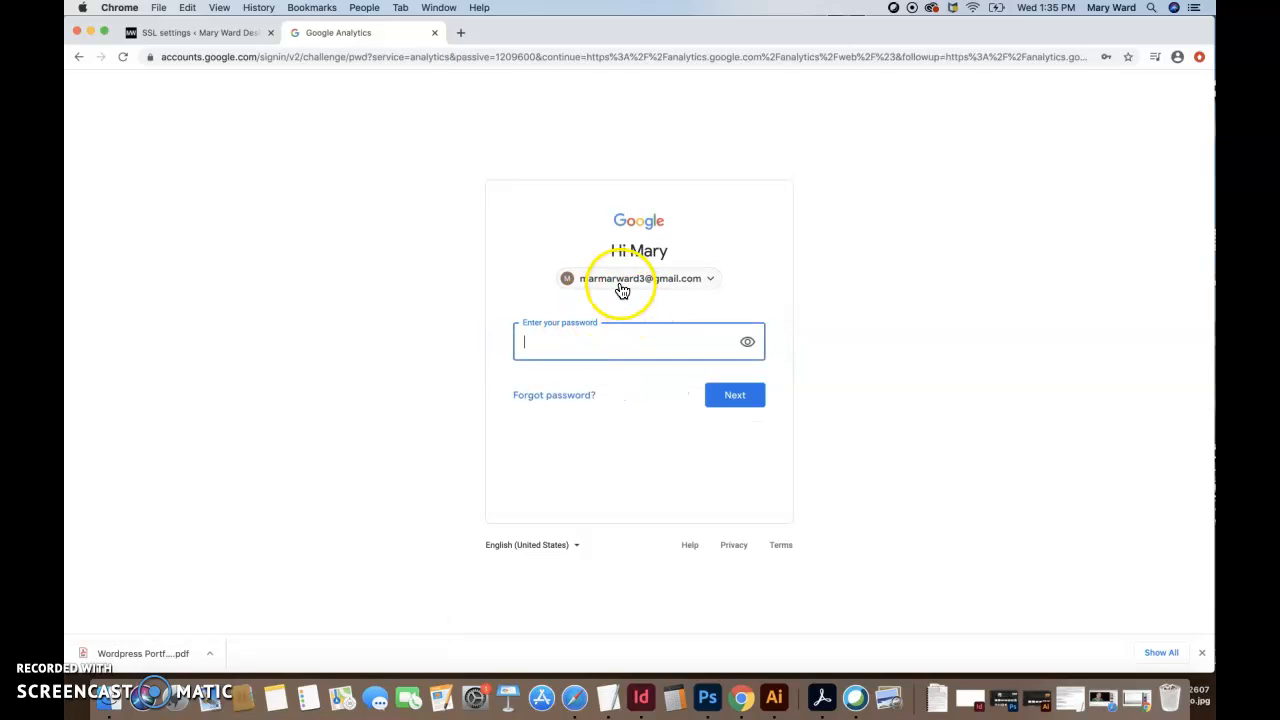
left_click(544, 346)
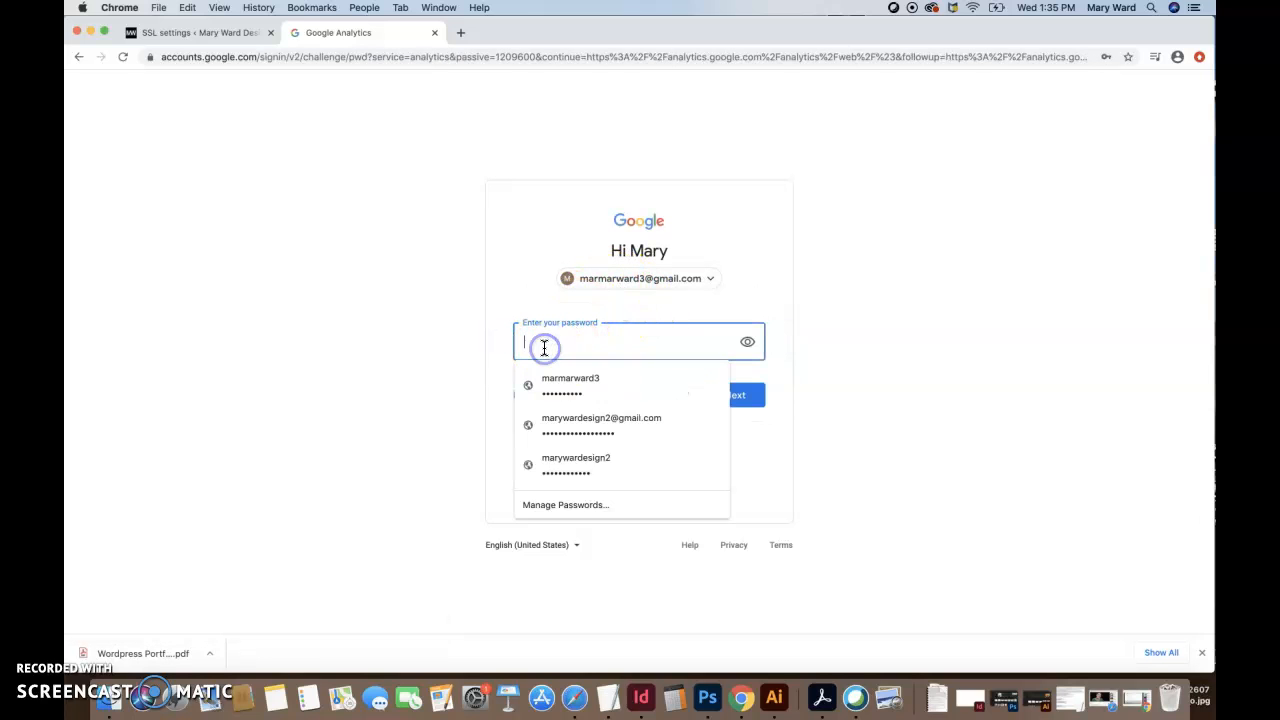
left_click(570, 382)
left_click(726, 400)
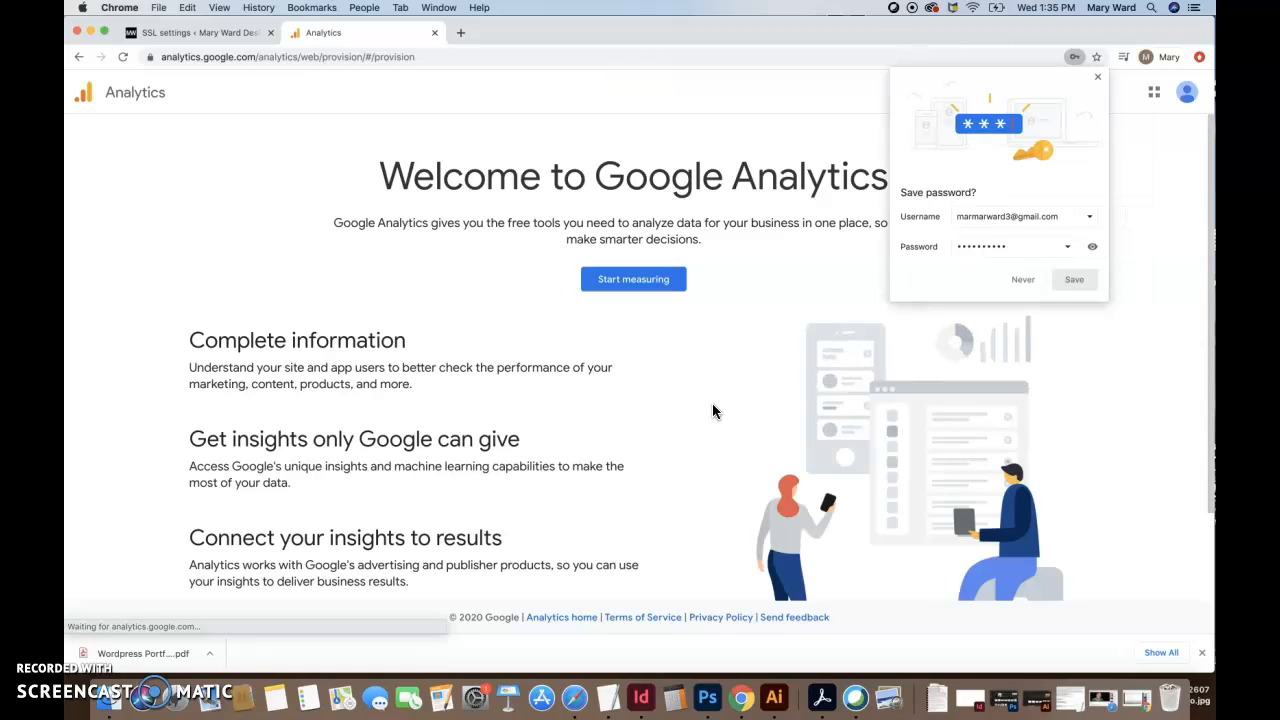
left_click(1024, 282)
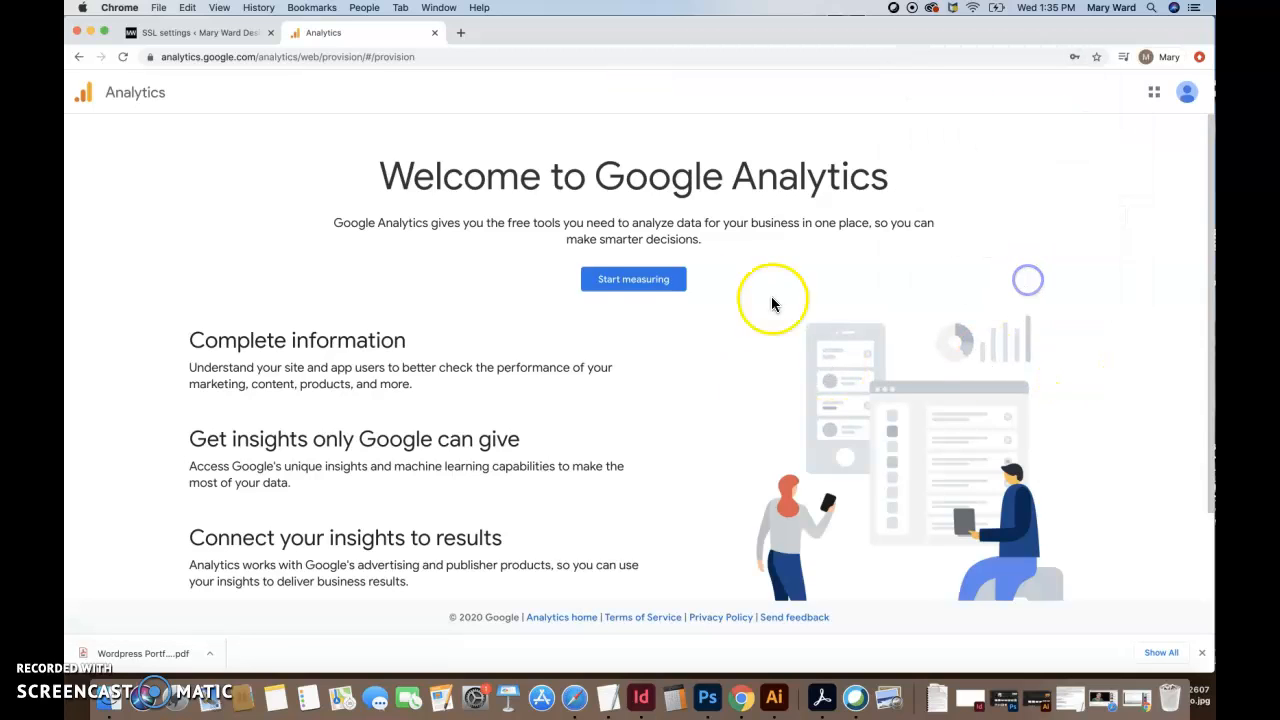
Start measuring, enter the business name as the account name, and continue with all recommended data sharing settings enabled.
left_click(631, 283)
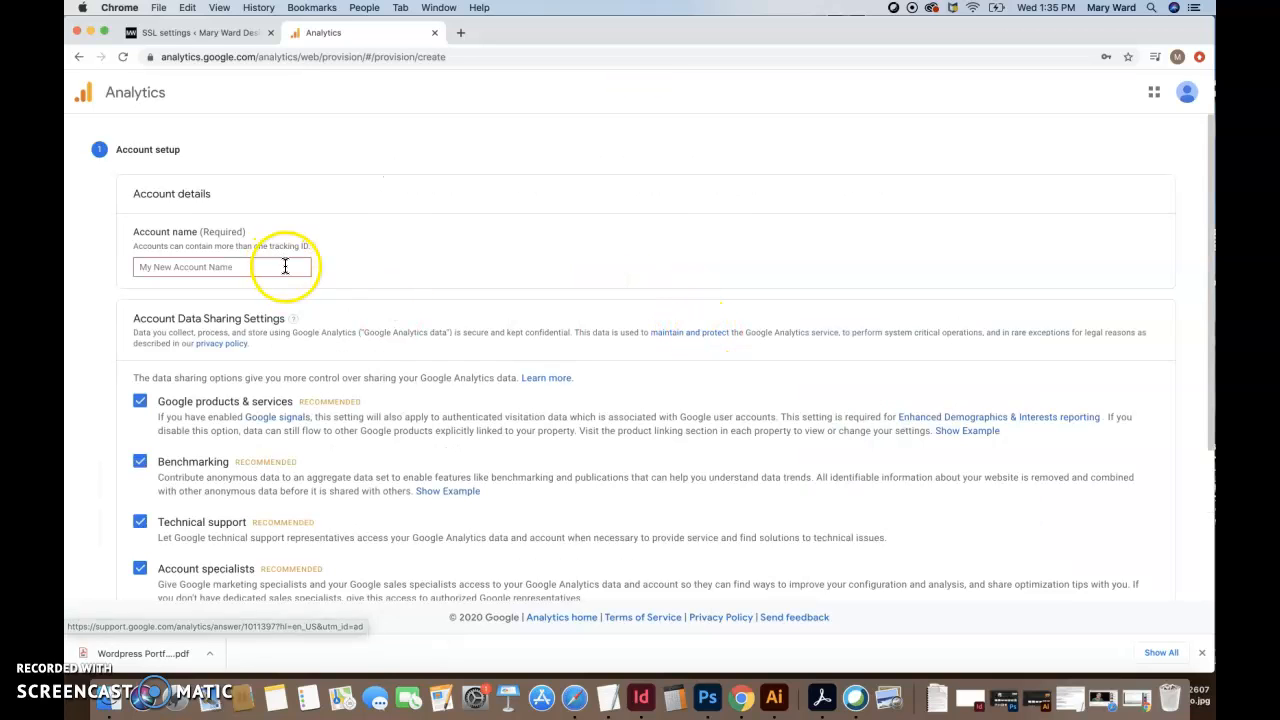
left_click(271, 267)
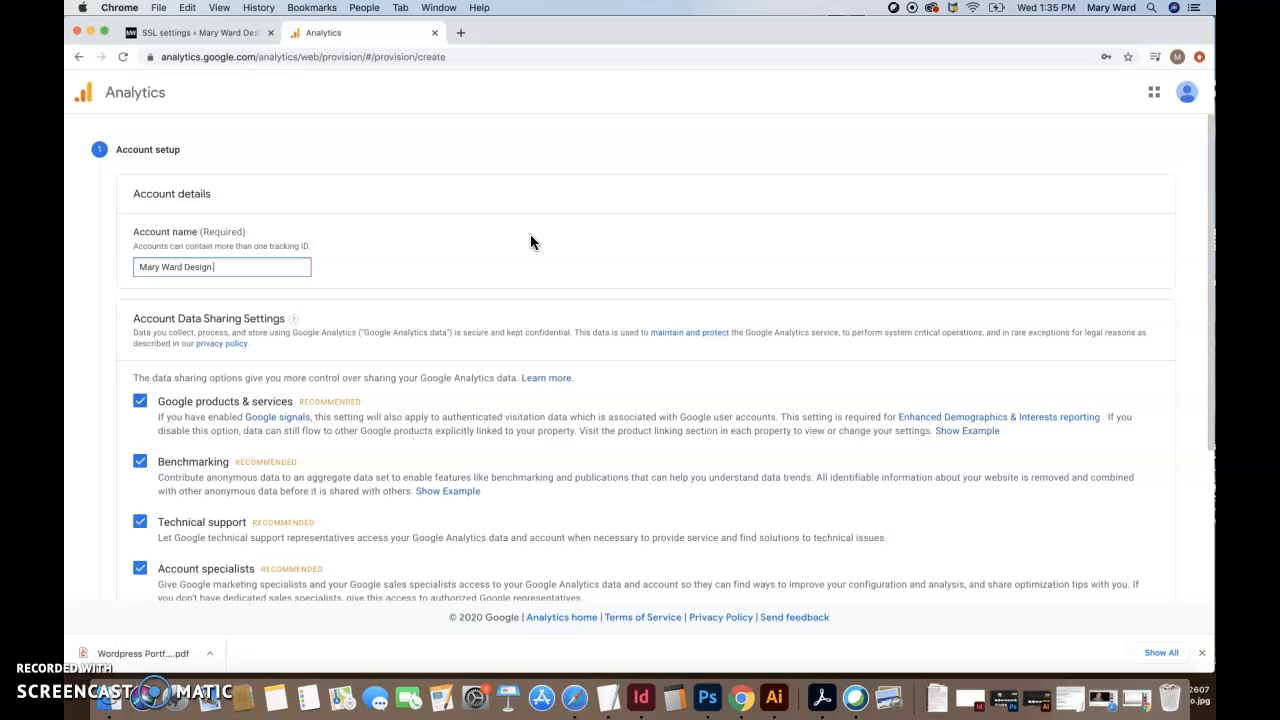
scroll(517, 318, "down", 4)
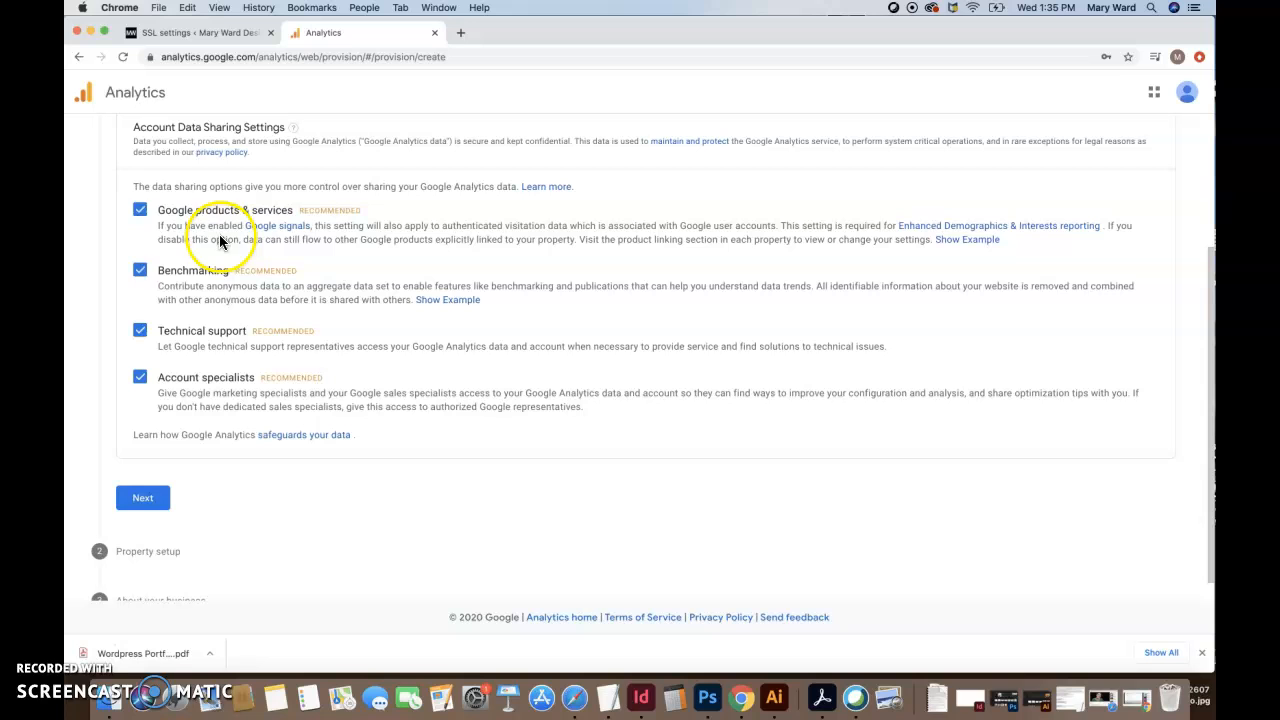
left_click(148, 497)
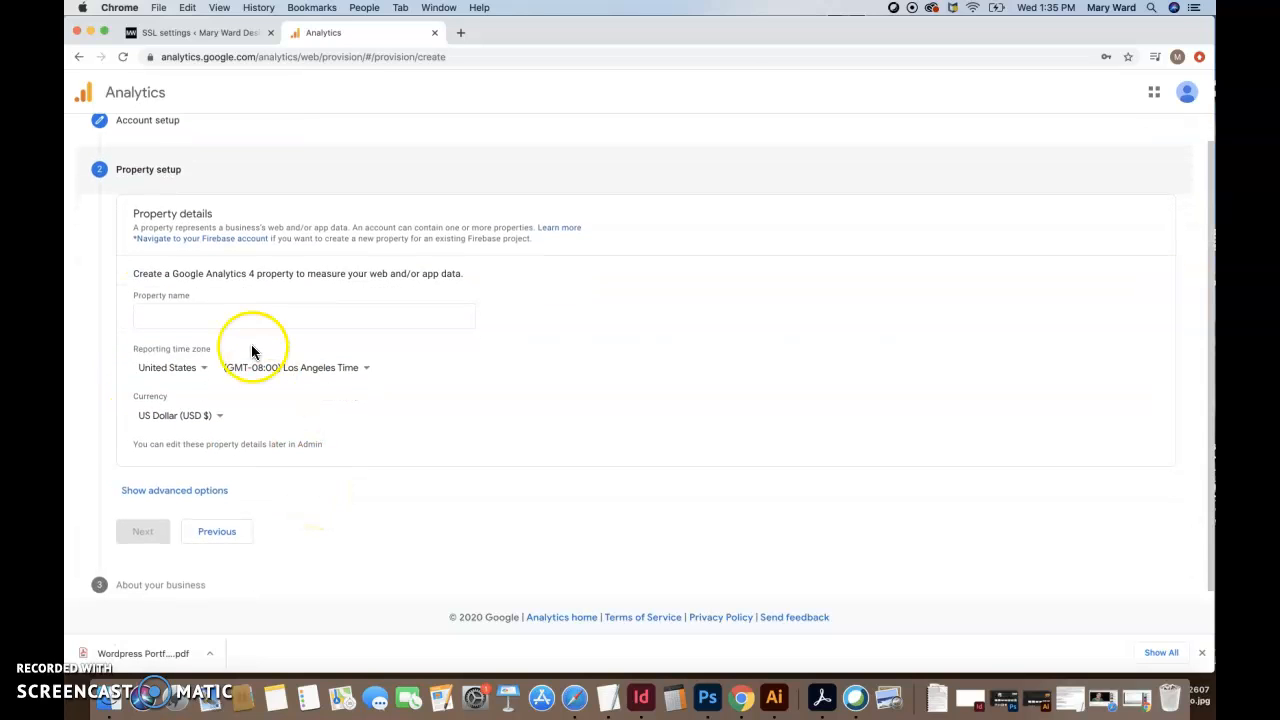
Enter the business name followed by 2 as the property name, set the reporting time zone to (GMT-07:00) Denver Time, and continue.
left_click(219, 319)
left_click(266, 319)
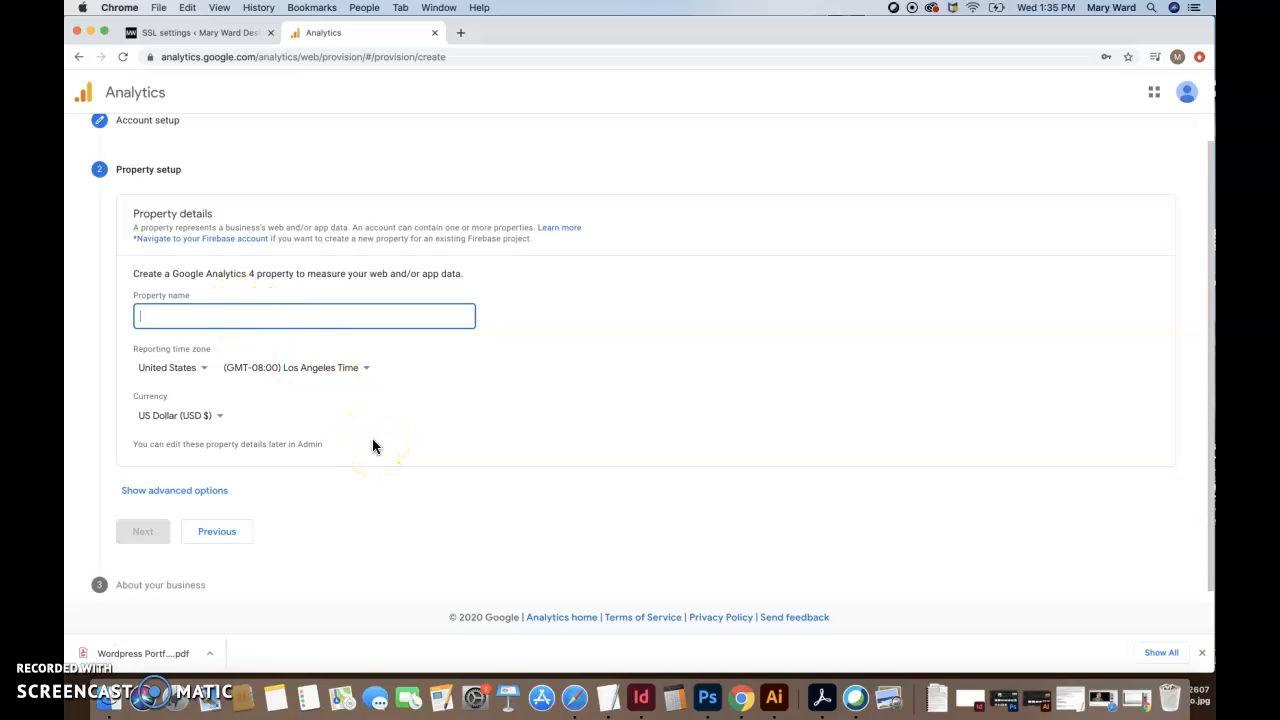
type("Mary Ward Design 2")
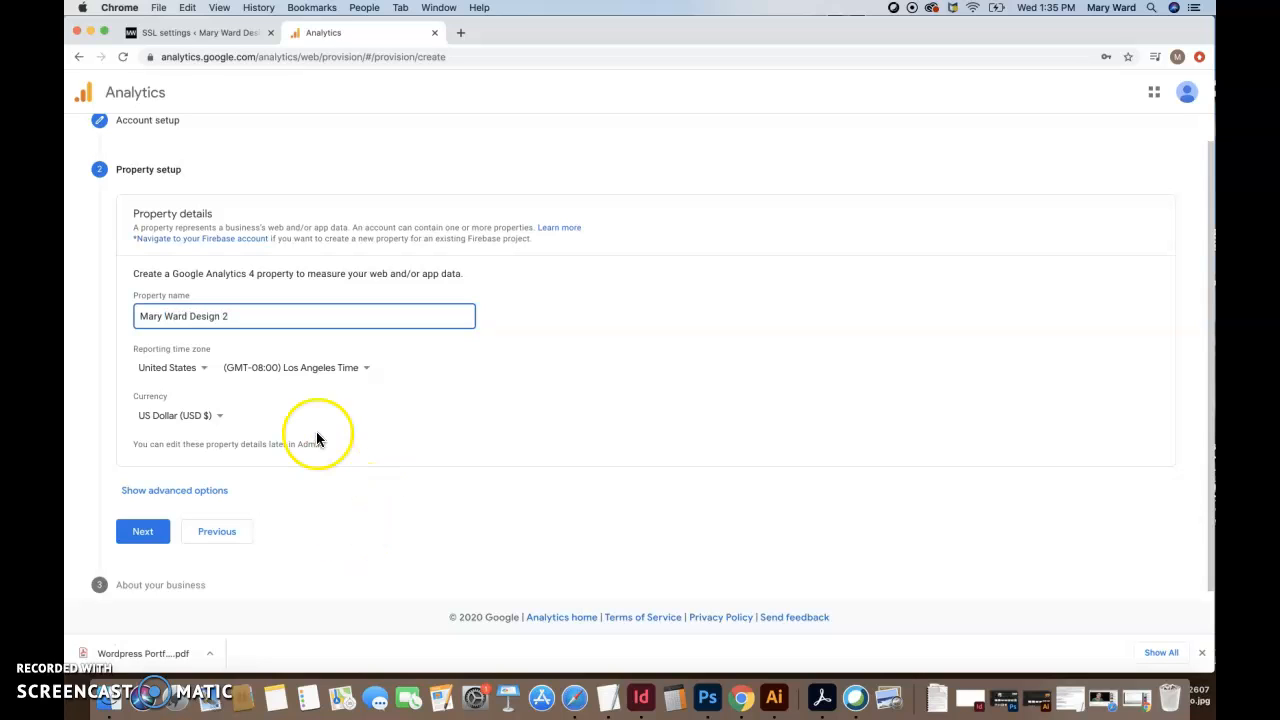
left_click(367, 370)
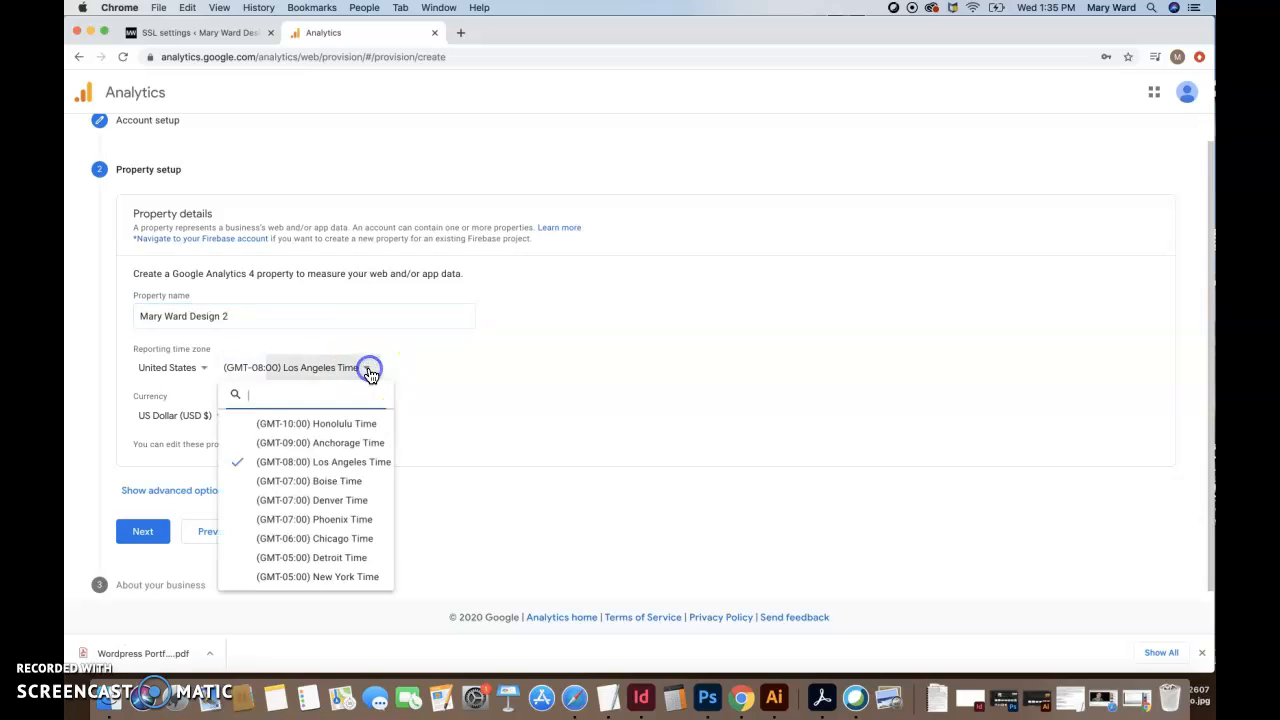
left_click(340, 503)
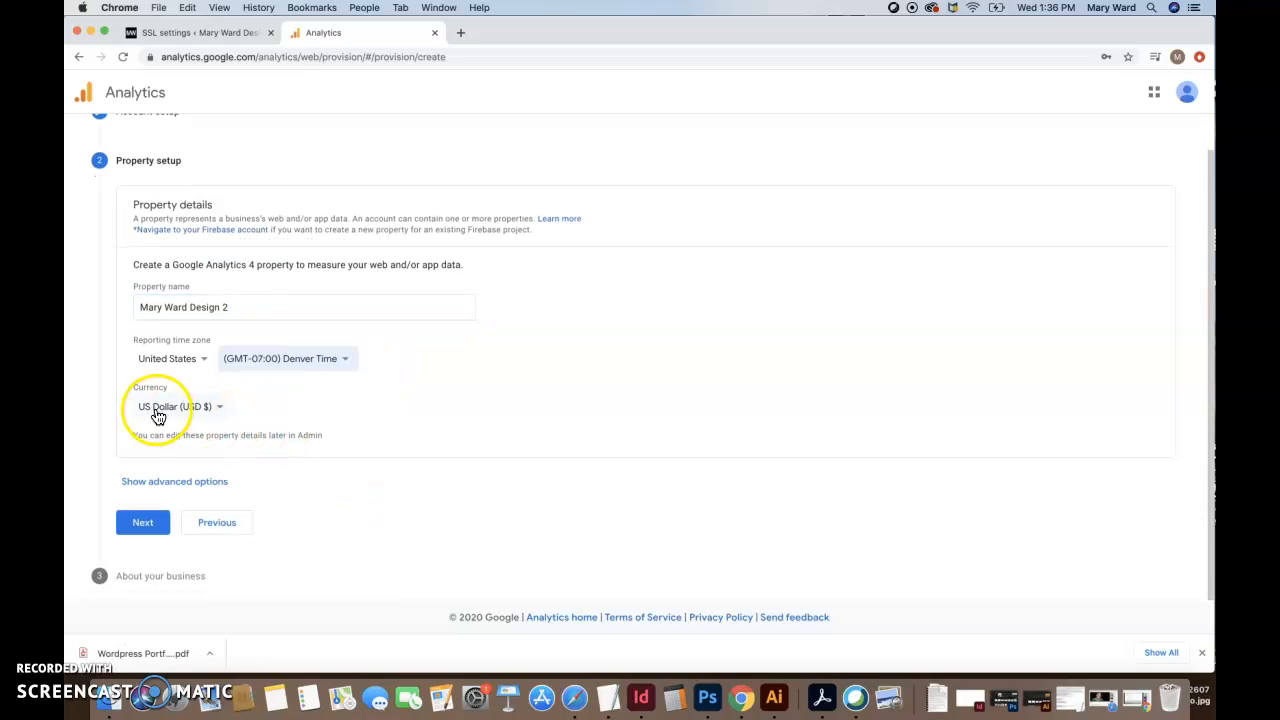
left_click(155, 522)
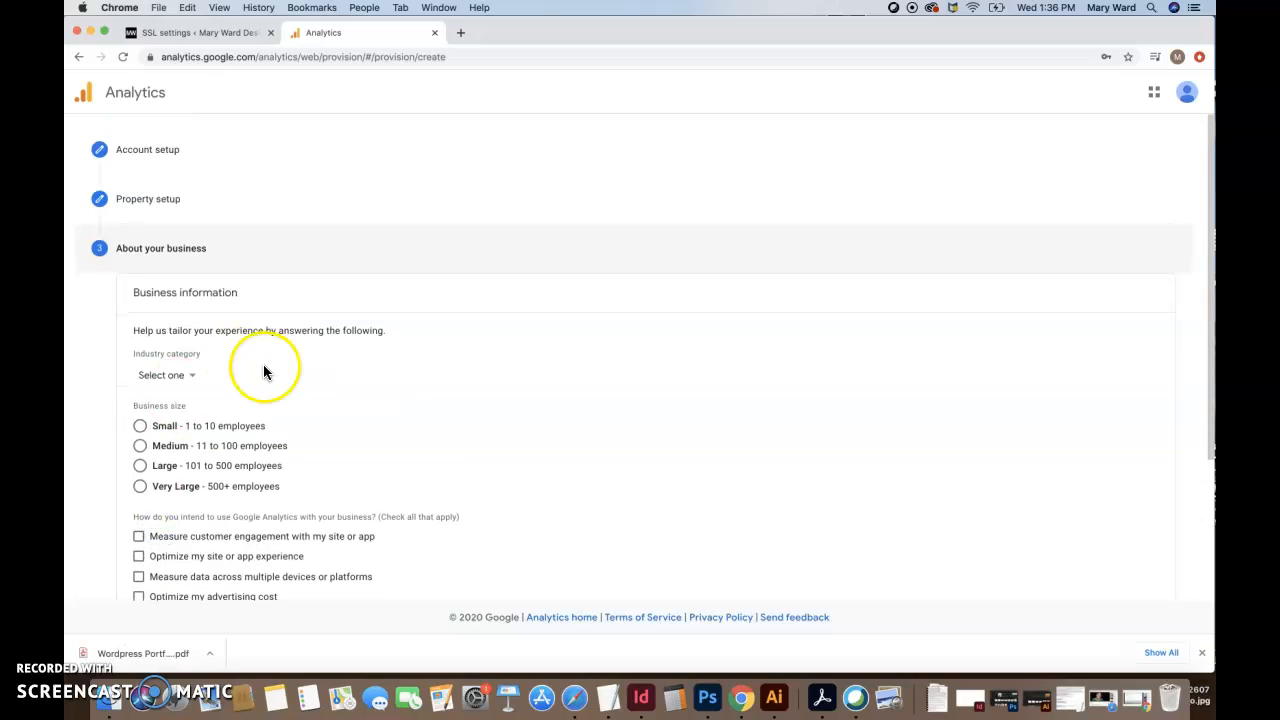
Set the business size to Small, select every intended use except Other, and submit the account for creation.
left_click(140, 247)
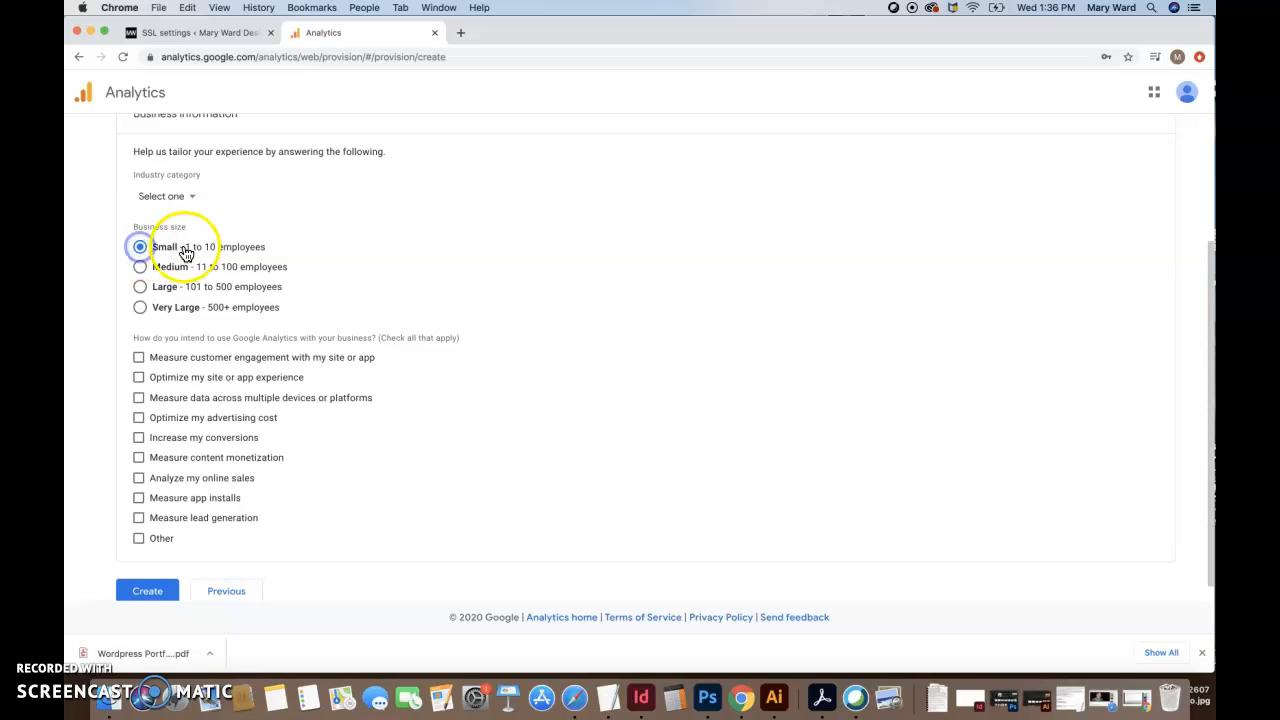
scroll(177, 371, "down", 1)
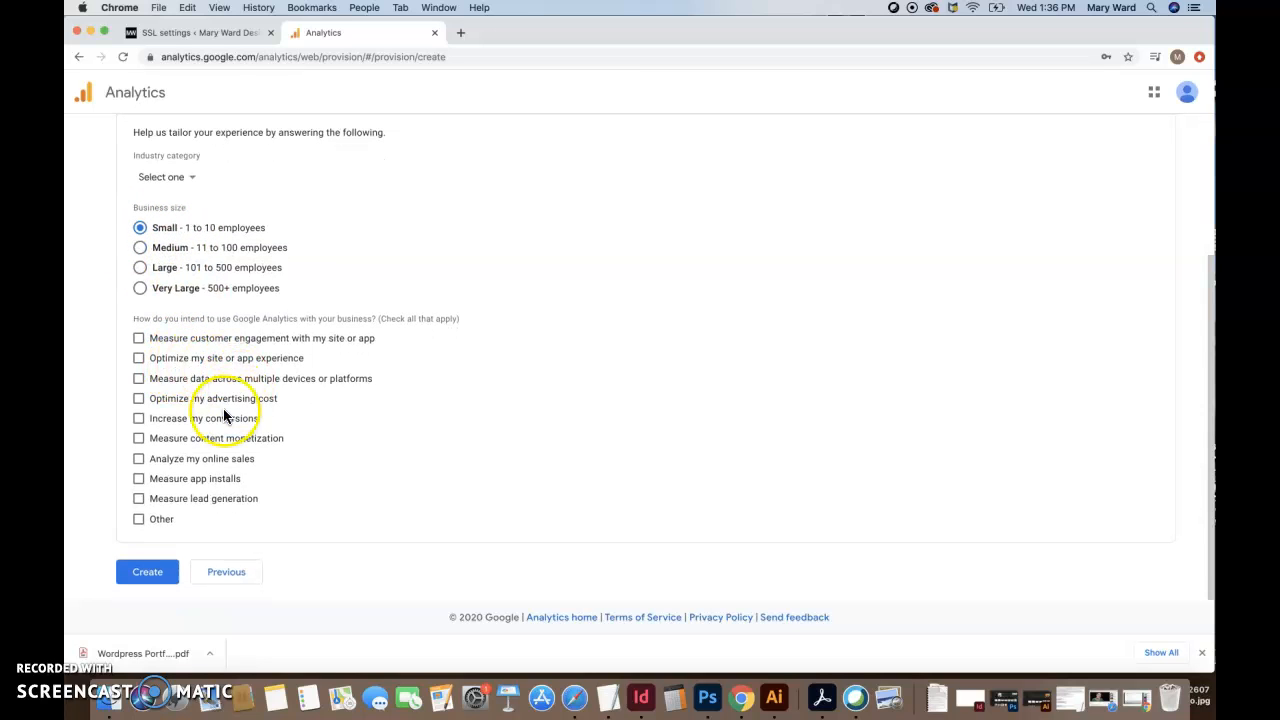
left_click(138, 338)
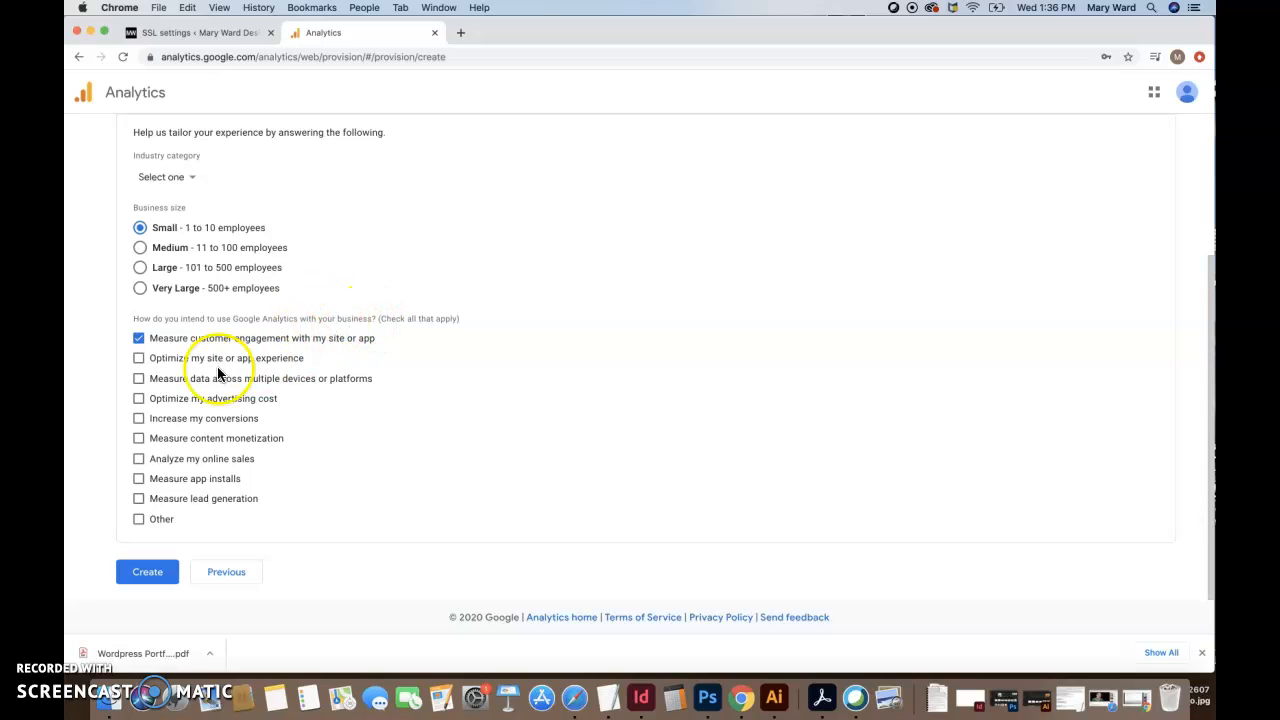
left_click(140, 358)
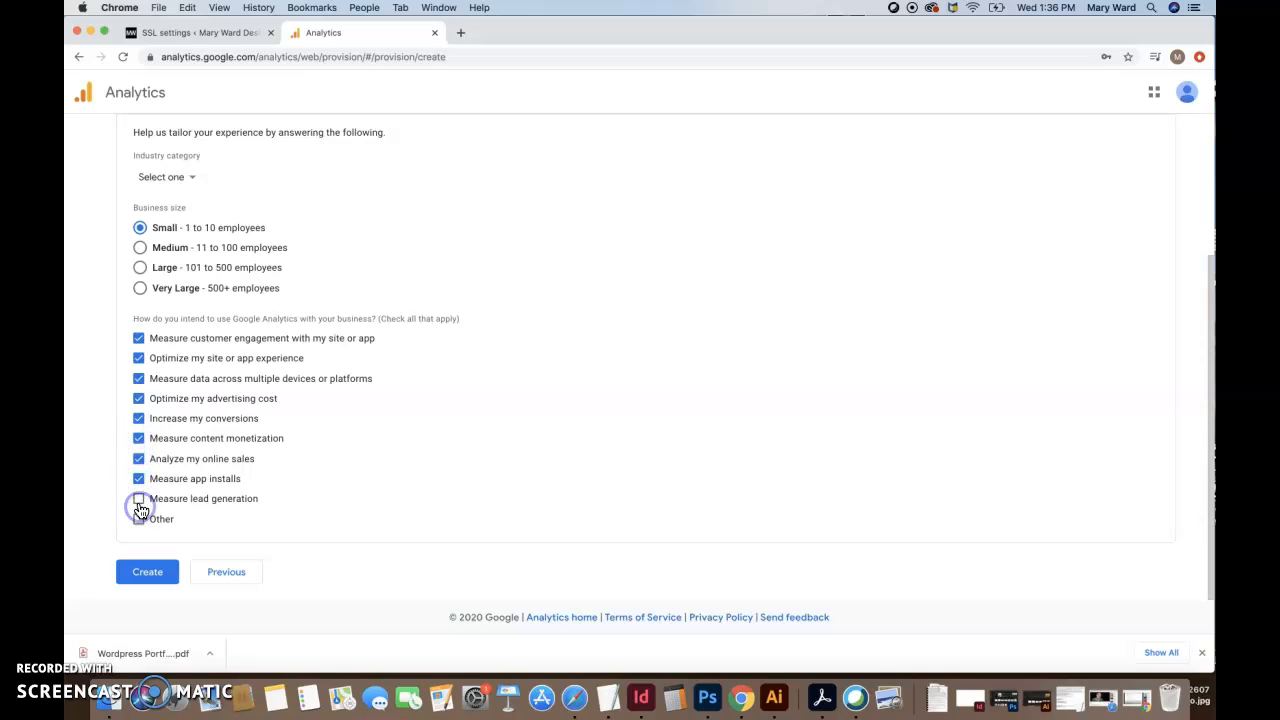
left_click(166, 525)
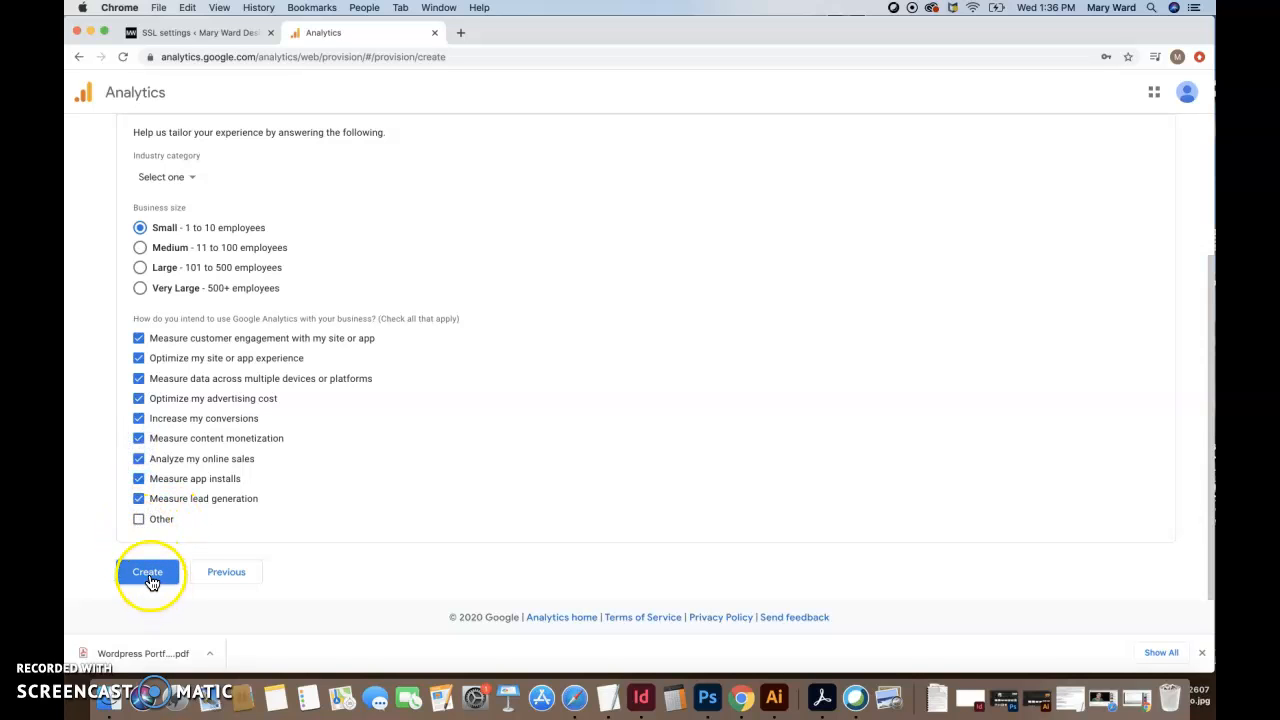
left_click(148, 573)
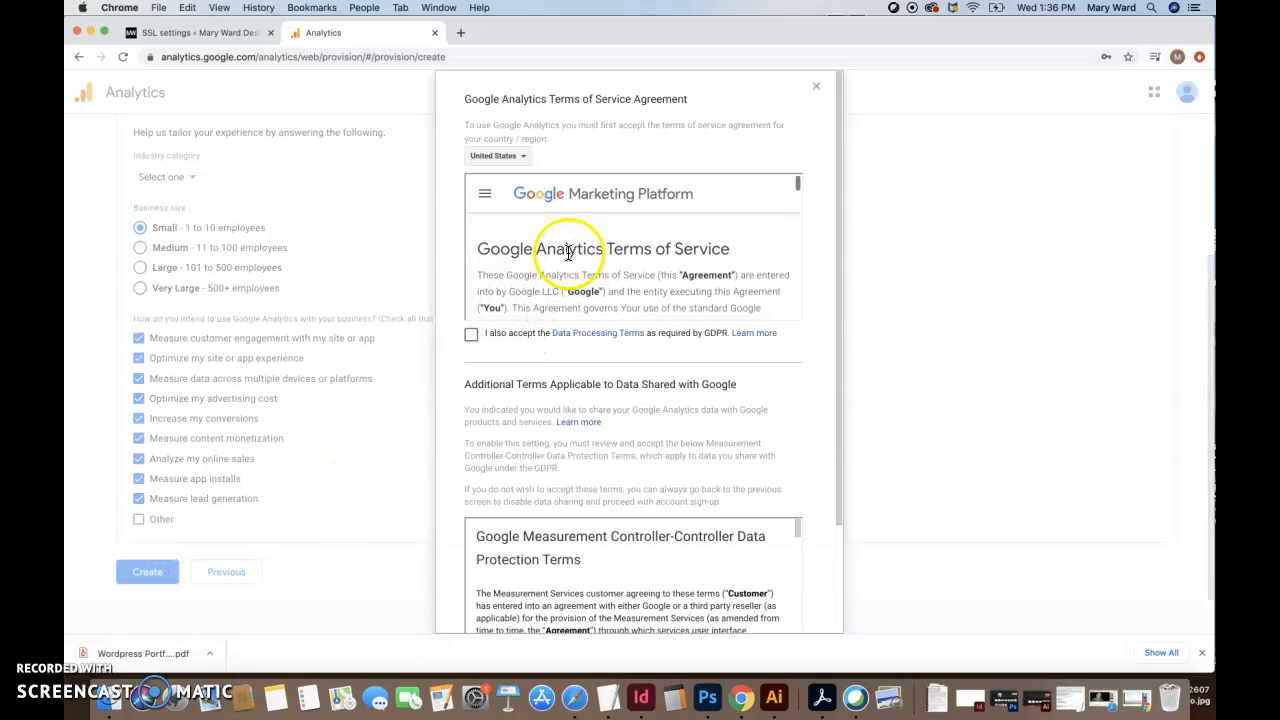
Accept the Analytics terms of service including the GDPR Data Processing Terms, and save the email communication preferences with all options enabled.
scroll(548, 290, "down", 5)
left_click(471, 334)
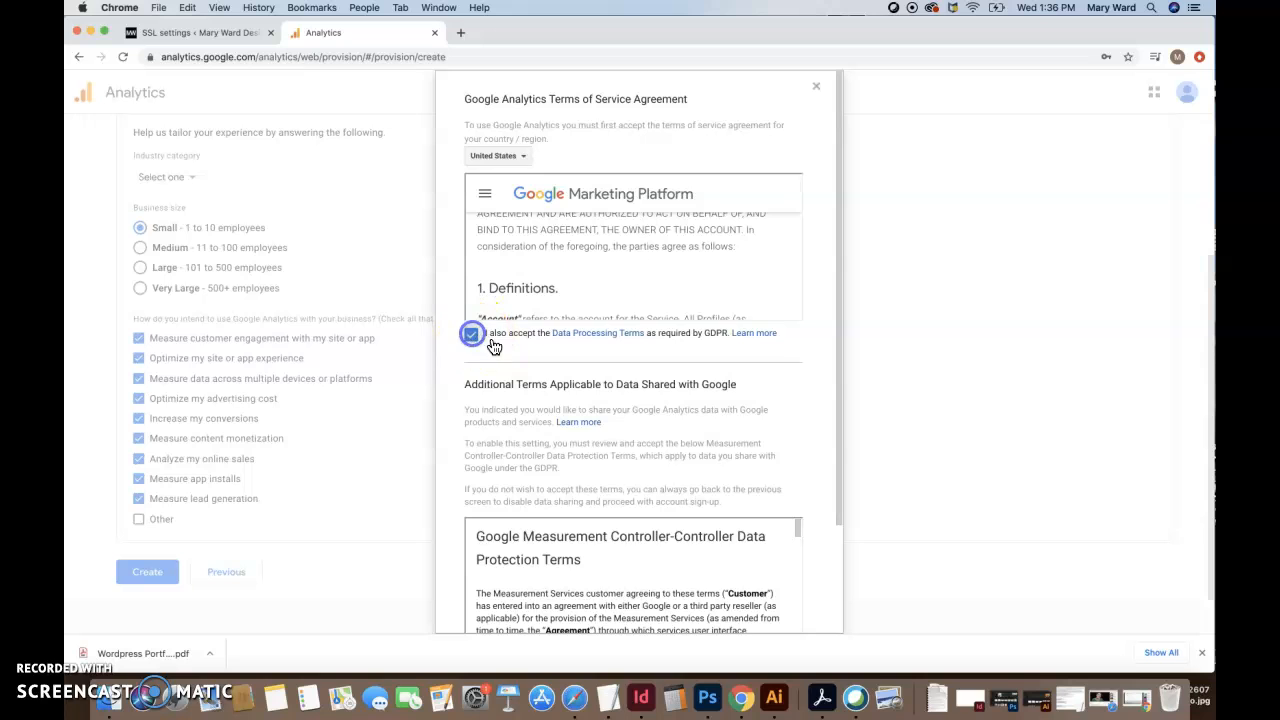
scroll(515, 445, "down", 3)
left_click(495, 594)
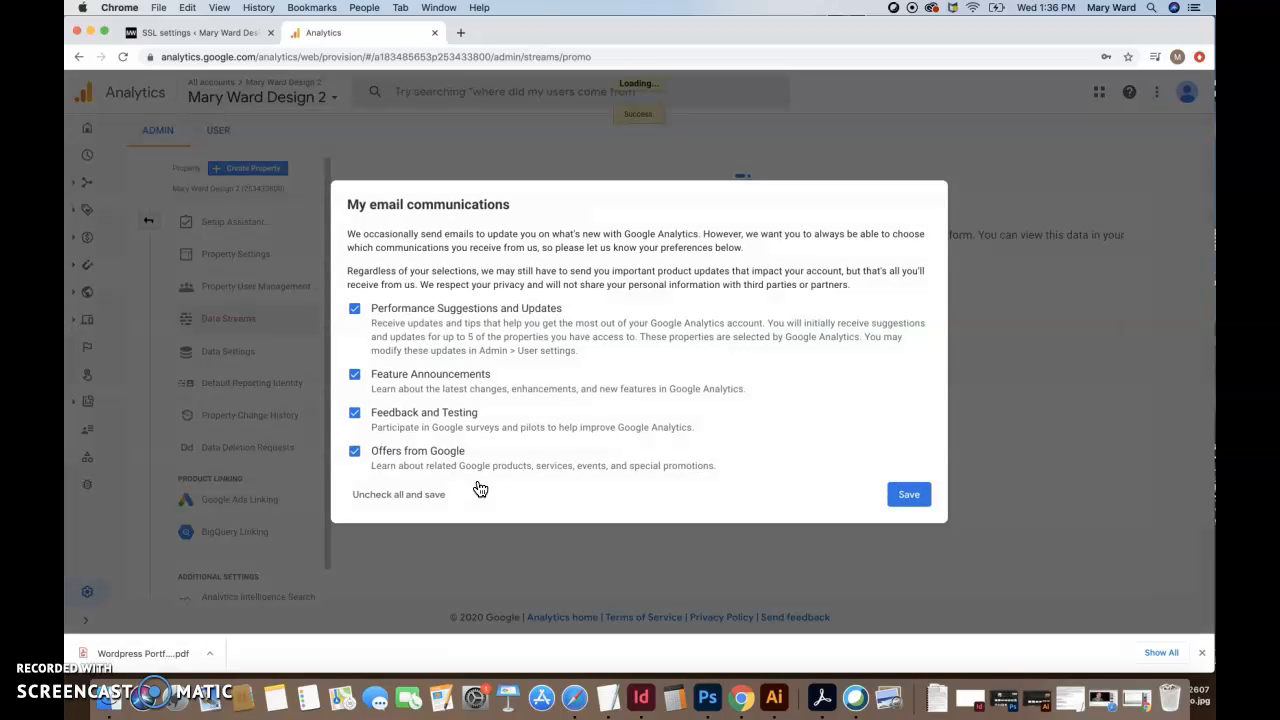
left_click(908, 495)
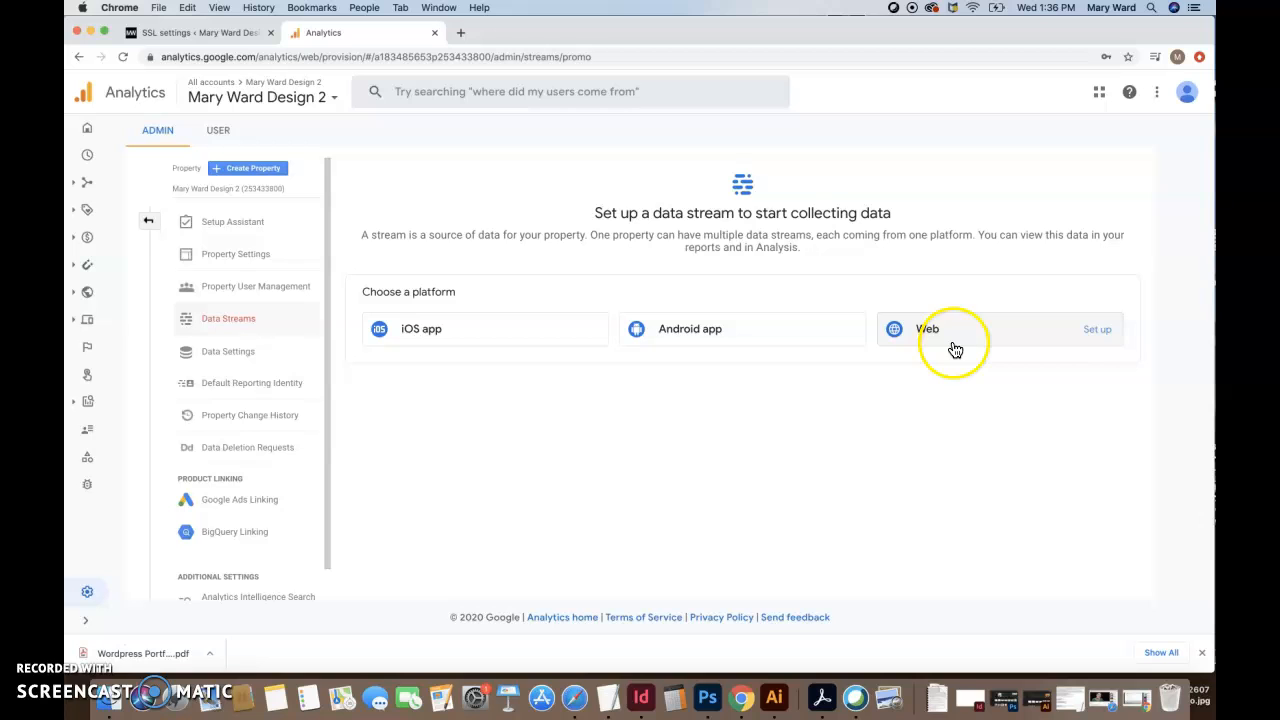
left_click(1098, 331)
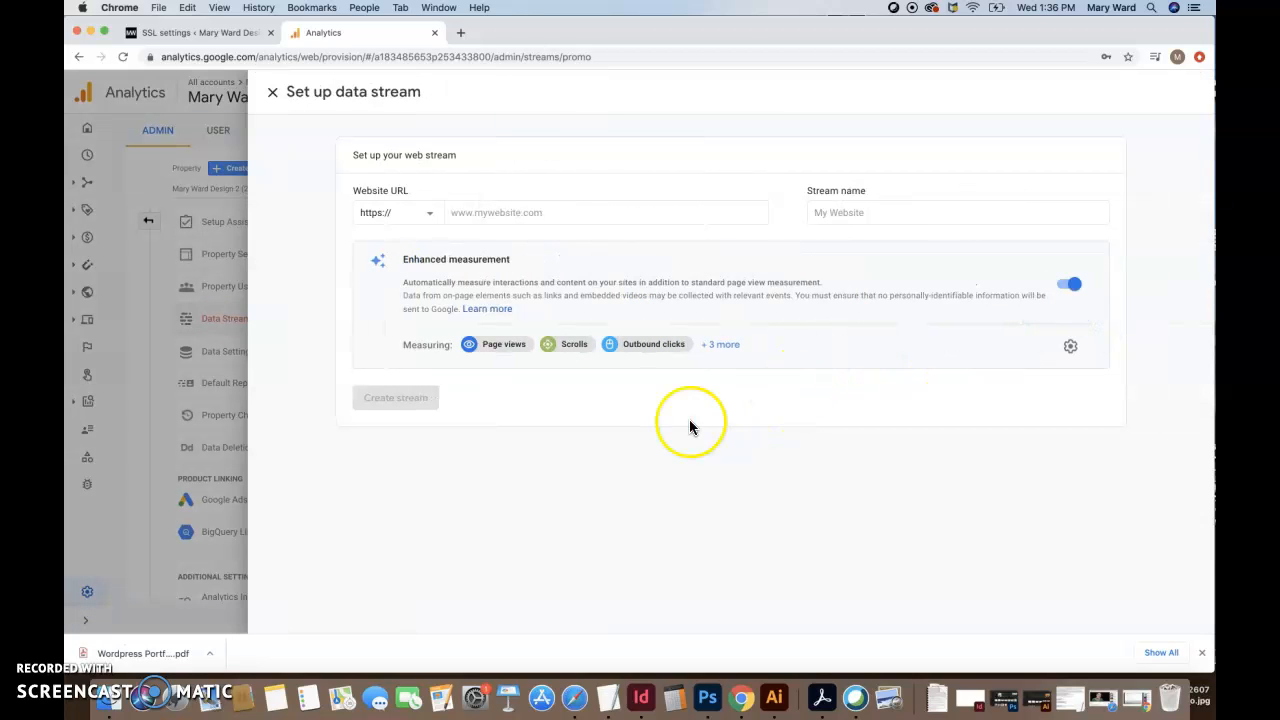
left_click(522, 214)
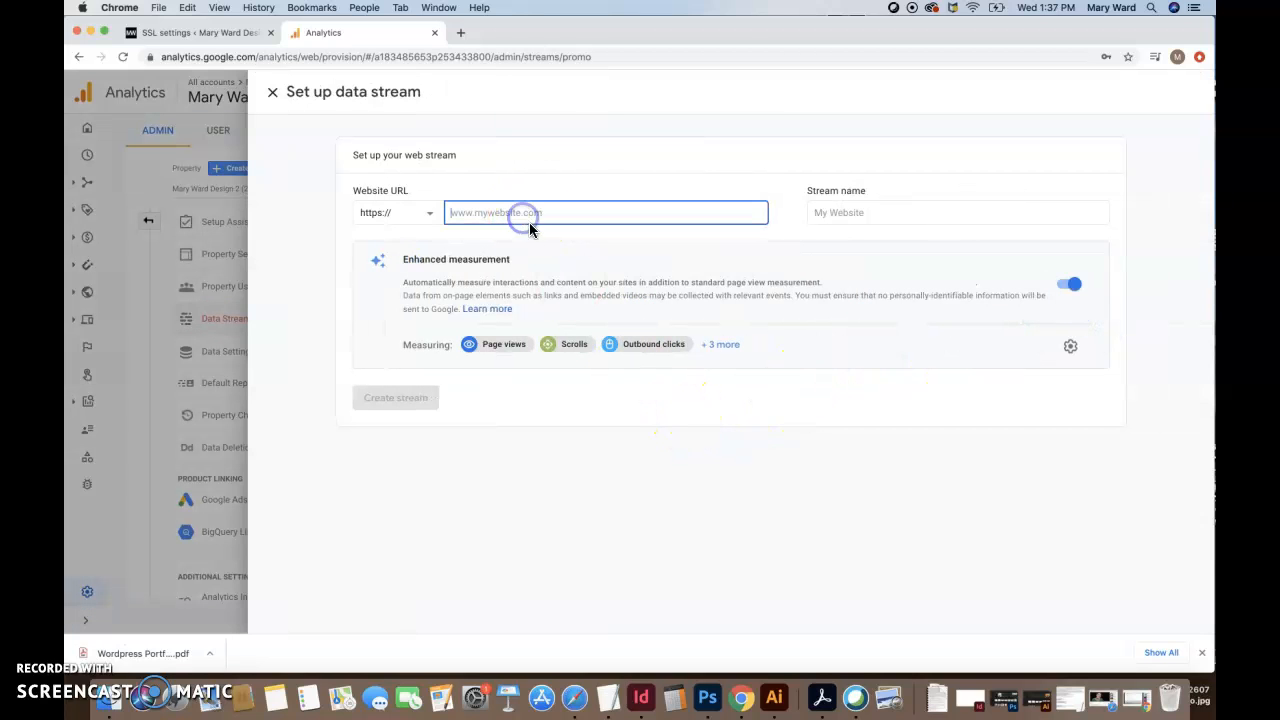
type("marywardesign2.com")
left_click(537, 186)
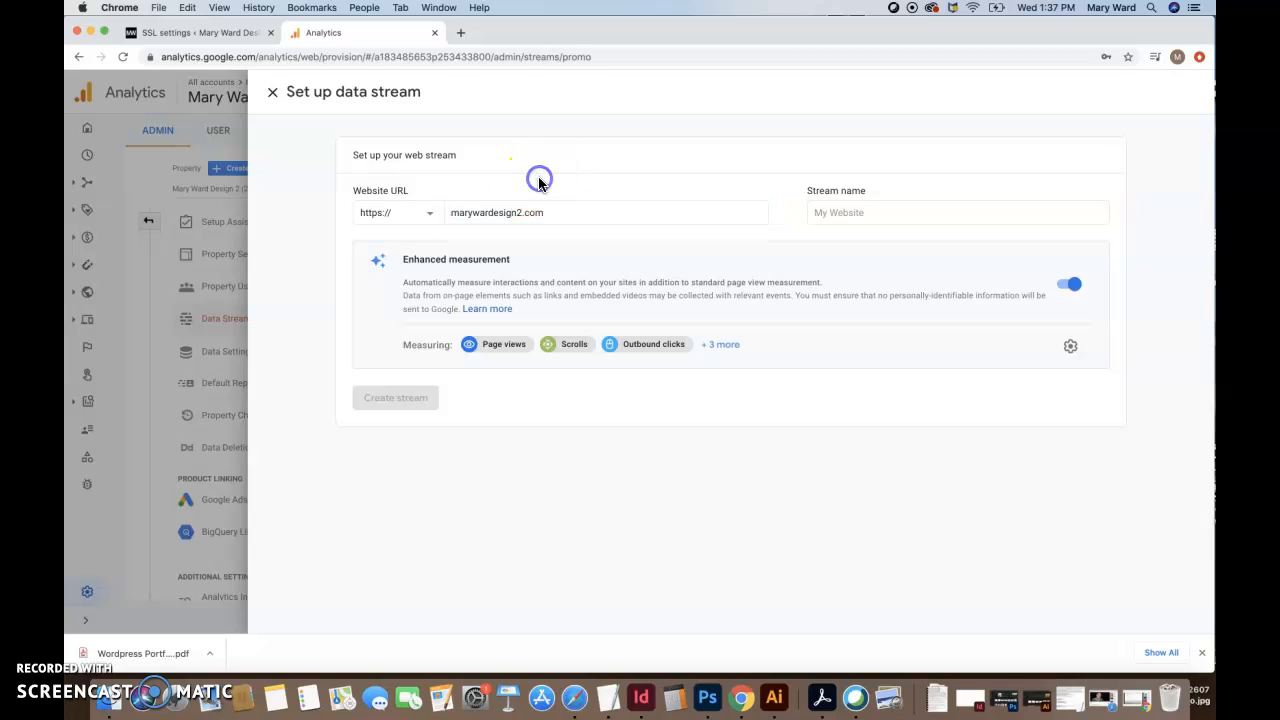
left_click(235, 32)
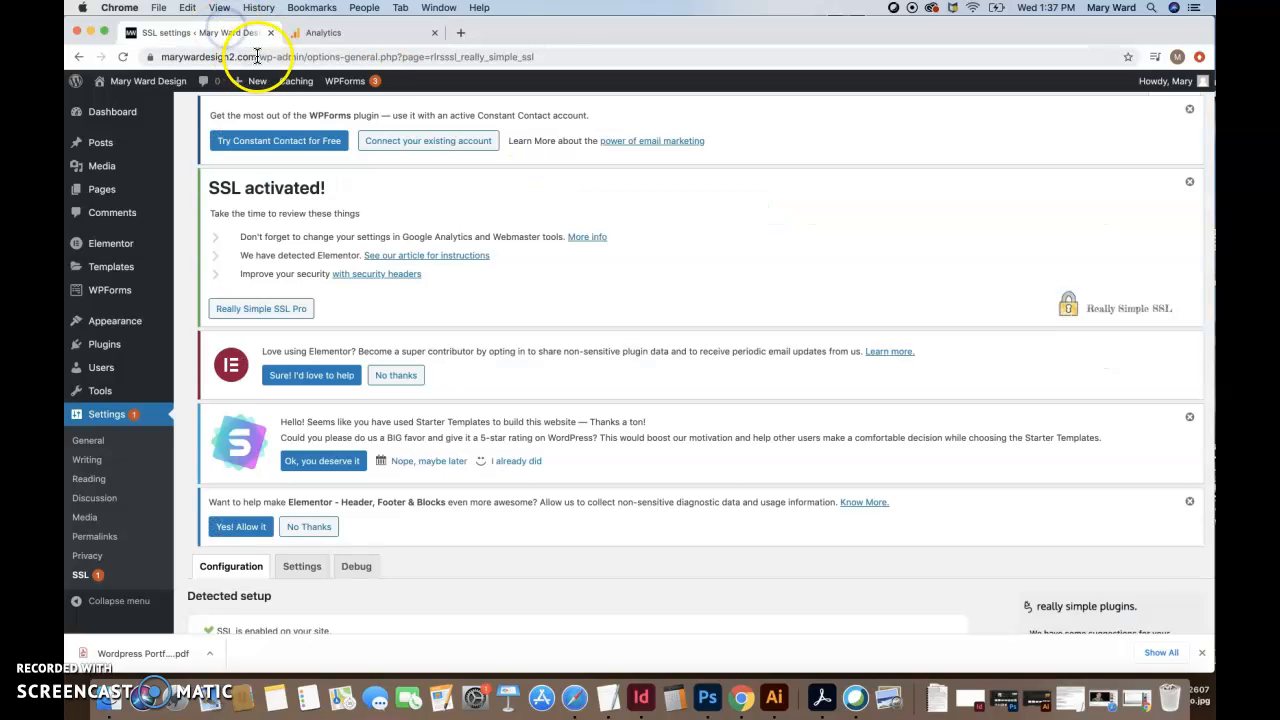
left_click_drag(255, 57, 161, 57)
key("super+c")
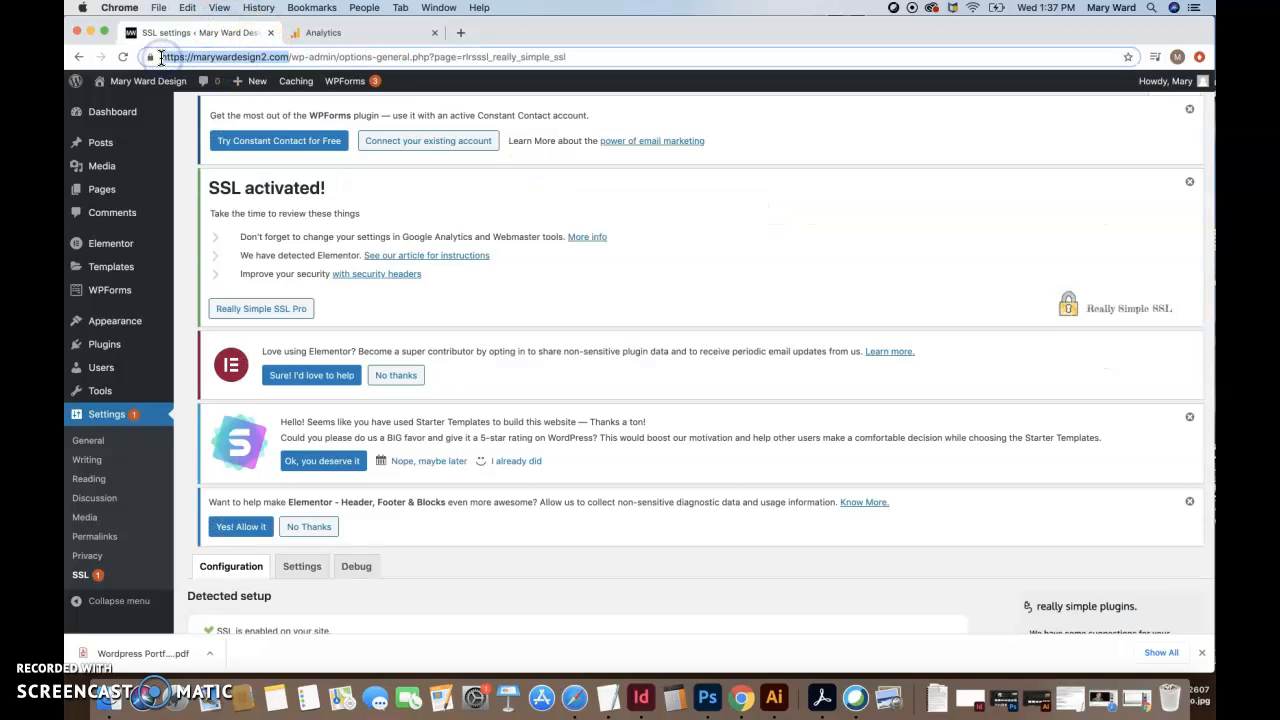
left_click(323, 32)
left_click_drag(560, 212, 445, 220)
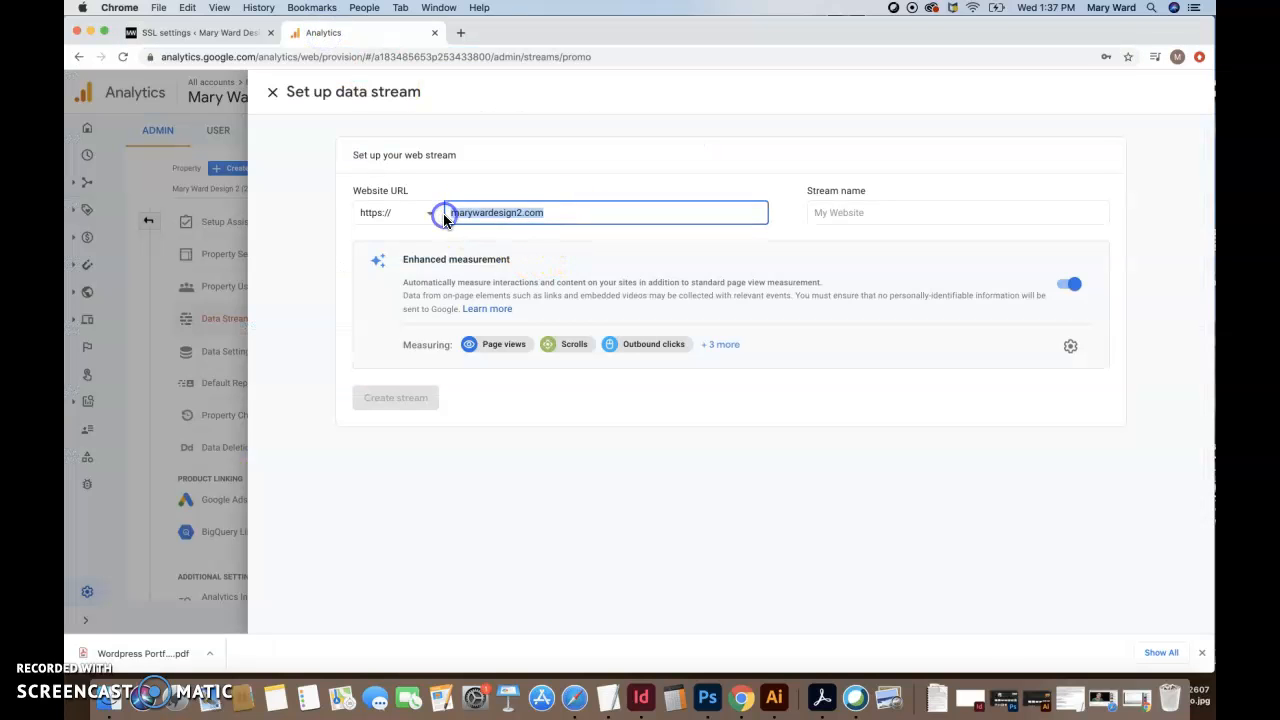
key("super+v")
left_click(537, 218)
left_click(595, 221)
left_click_drag(484, 212, 409, 210)
key("BackSpace")
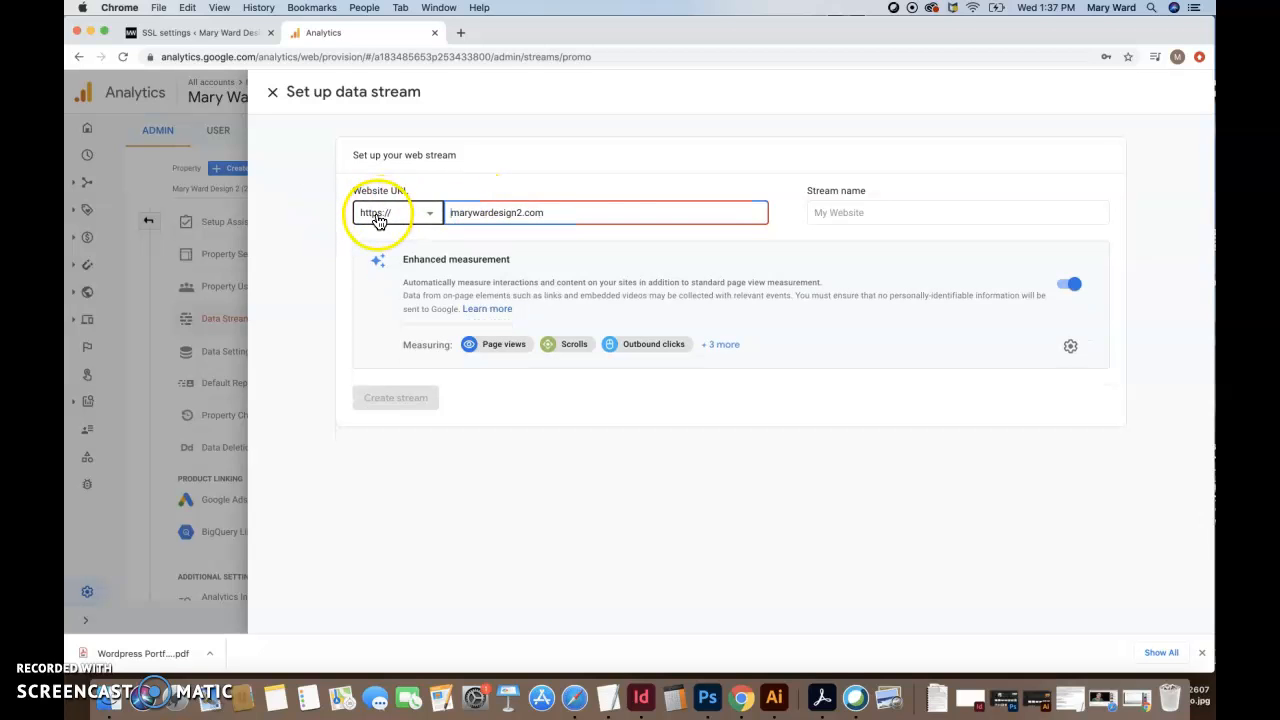
double_click(563, 212)
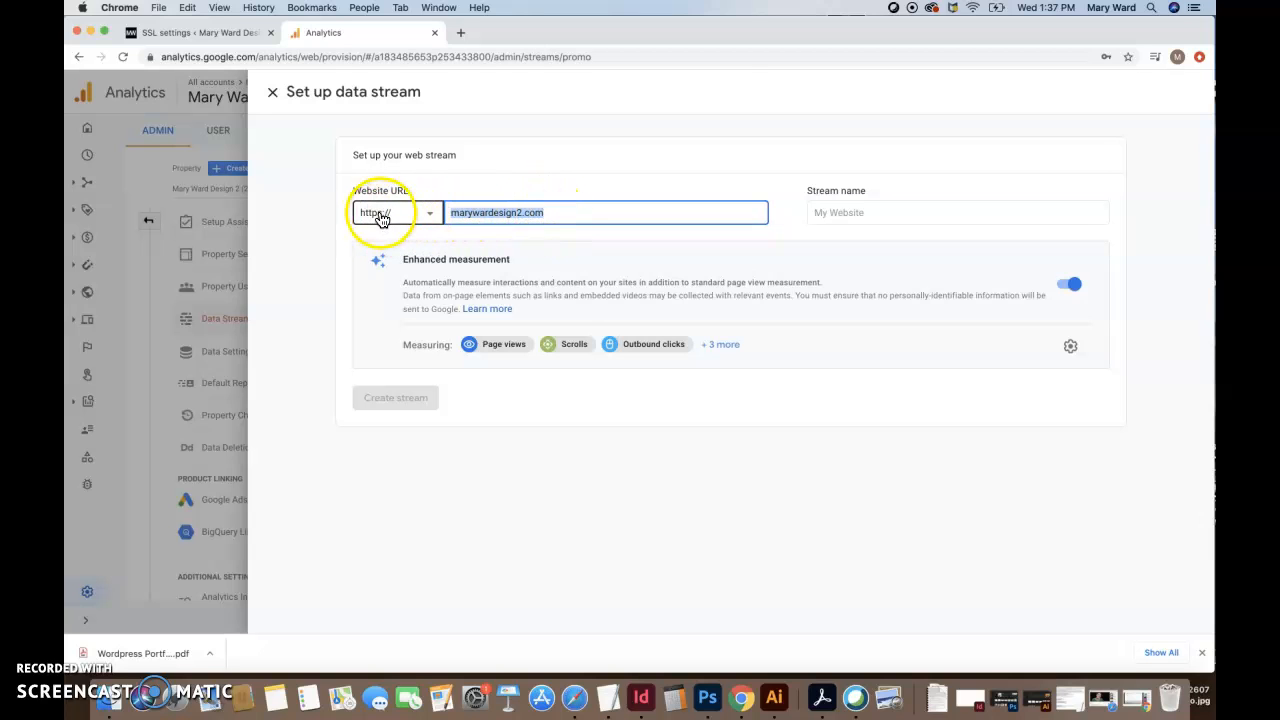
Enter the same name as the property, the business name followed by 2, as the web stream's name.
left_click(837, 213)
type("Mary Ward Design 2")
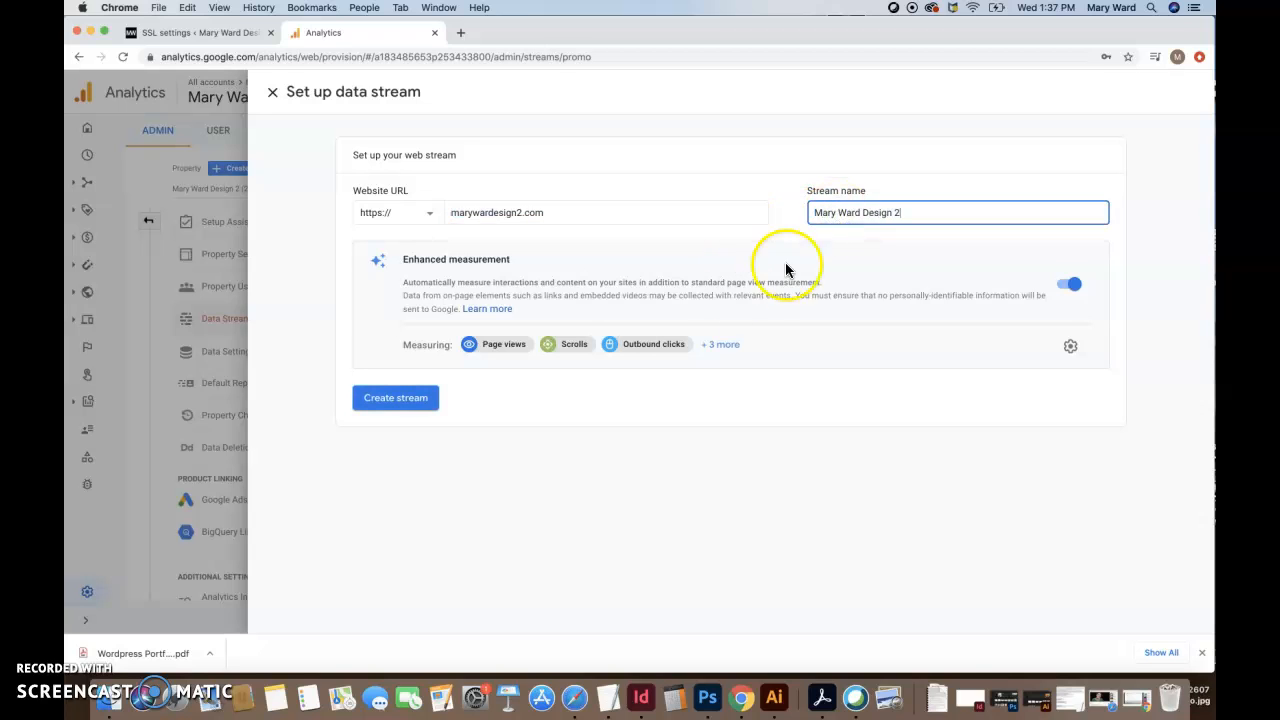
triple_click(908, 212)
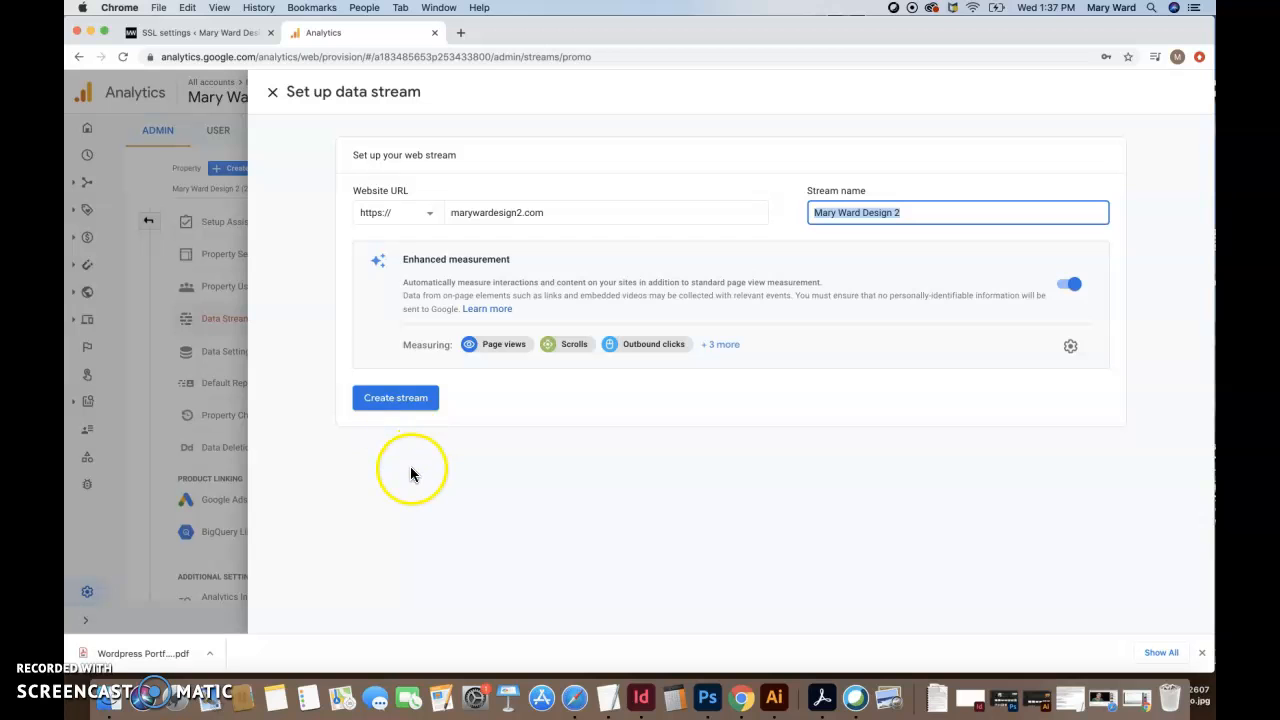
Create the web stream and copy its Measurement ID from the stream details.
left_click(409, 404)
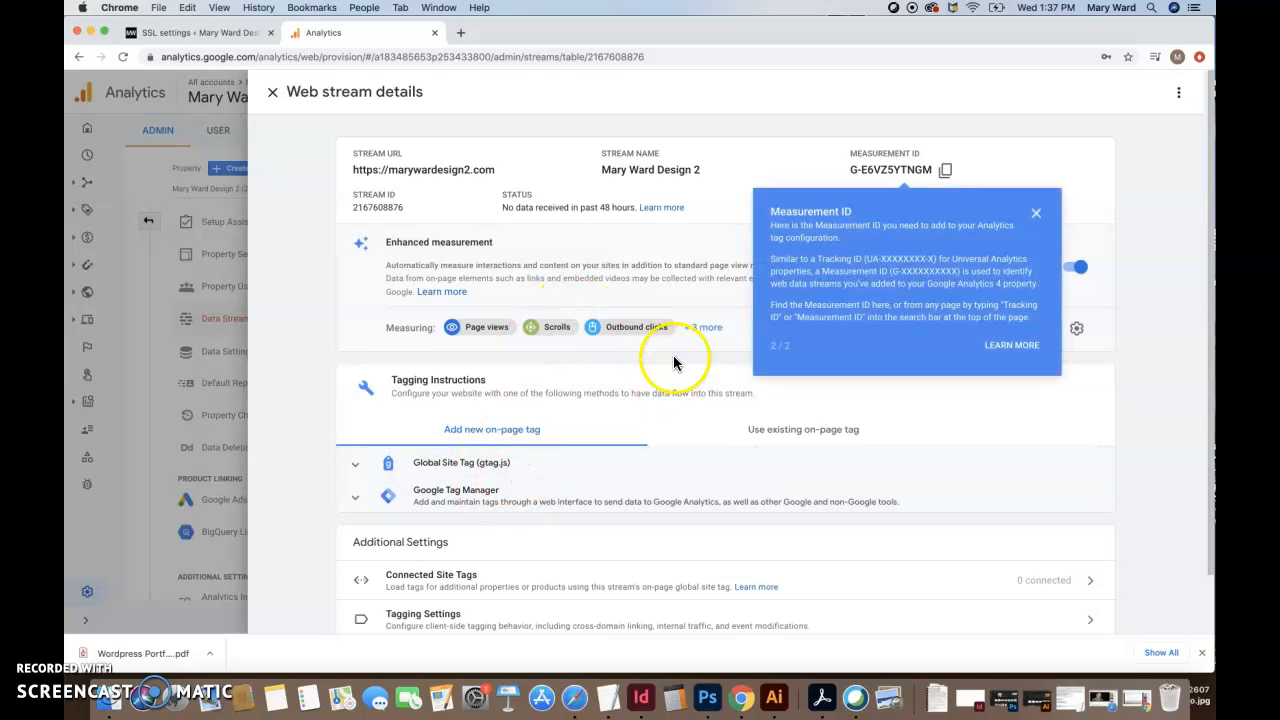
left_click(1036, 218)
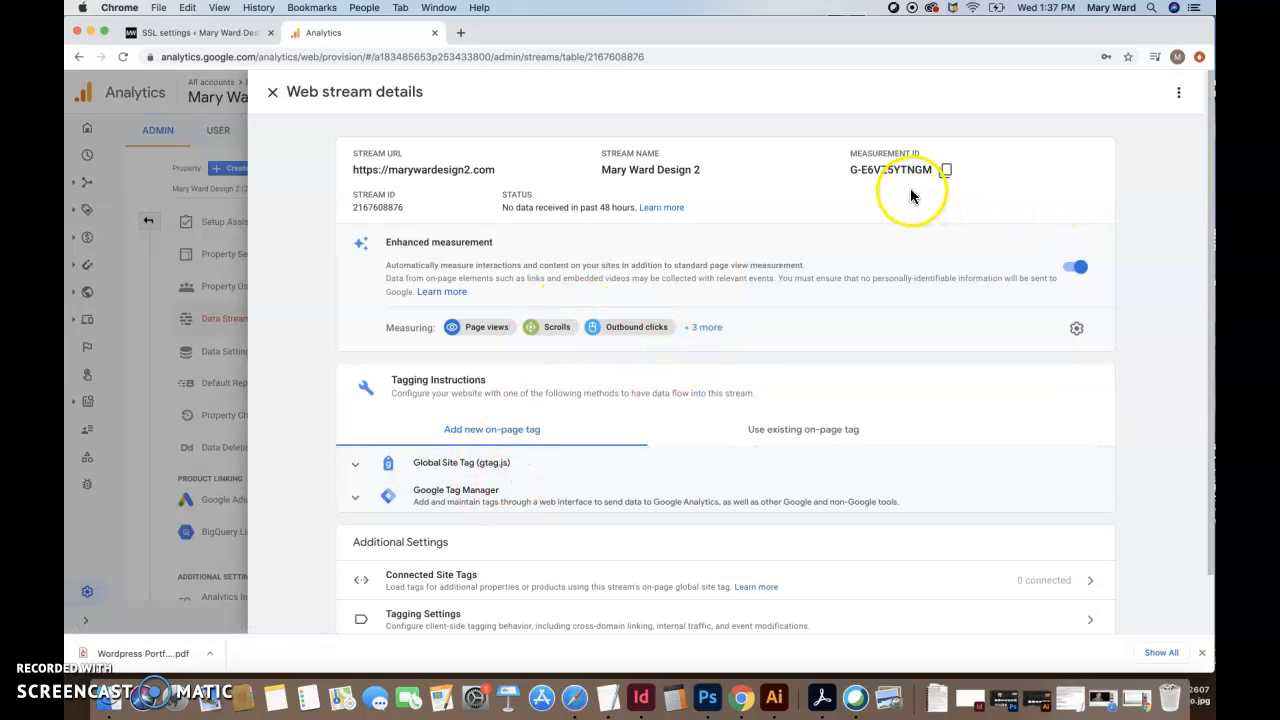
left_click(944, 170)
scroll(761, 277, "down", 2)
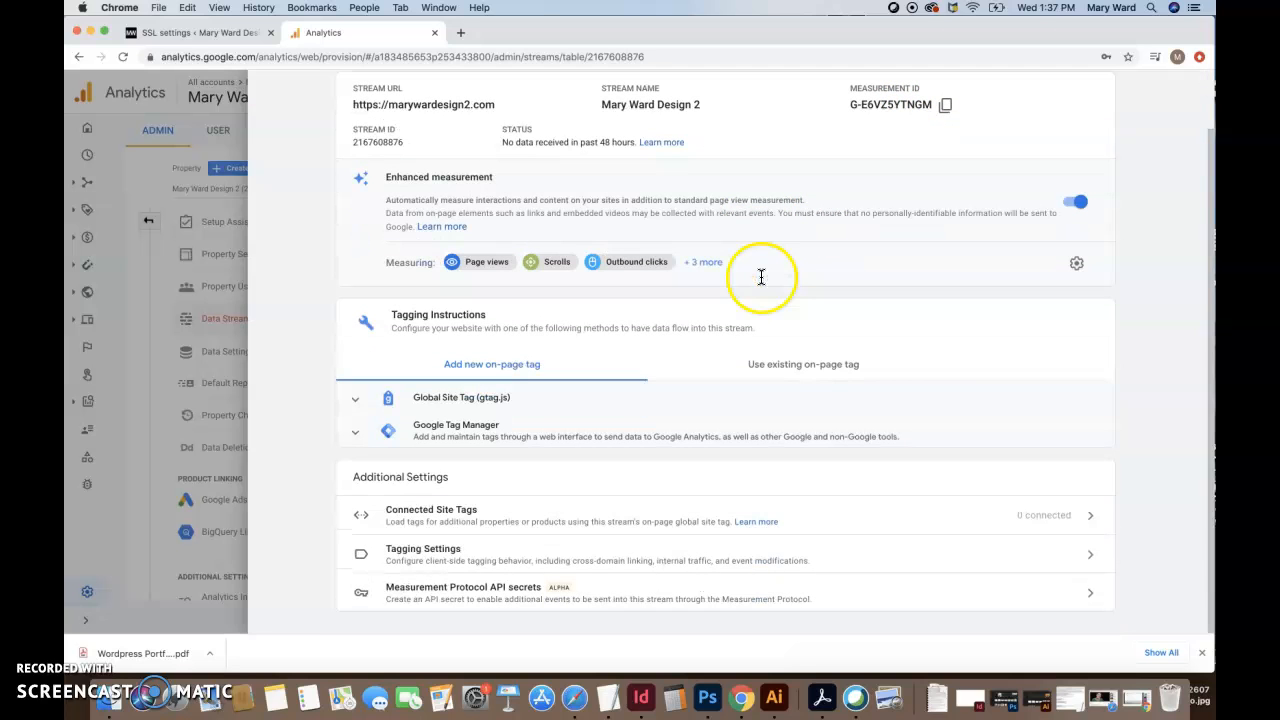
left_click(405, 518)
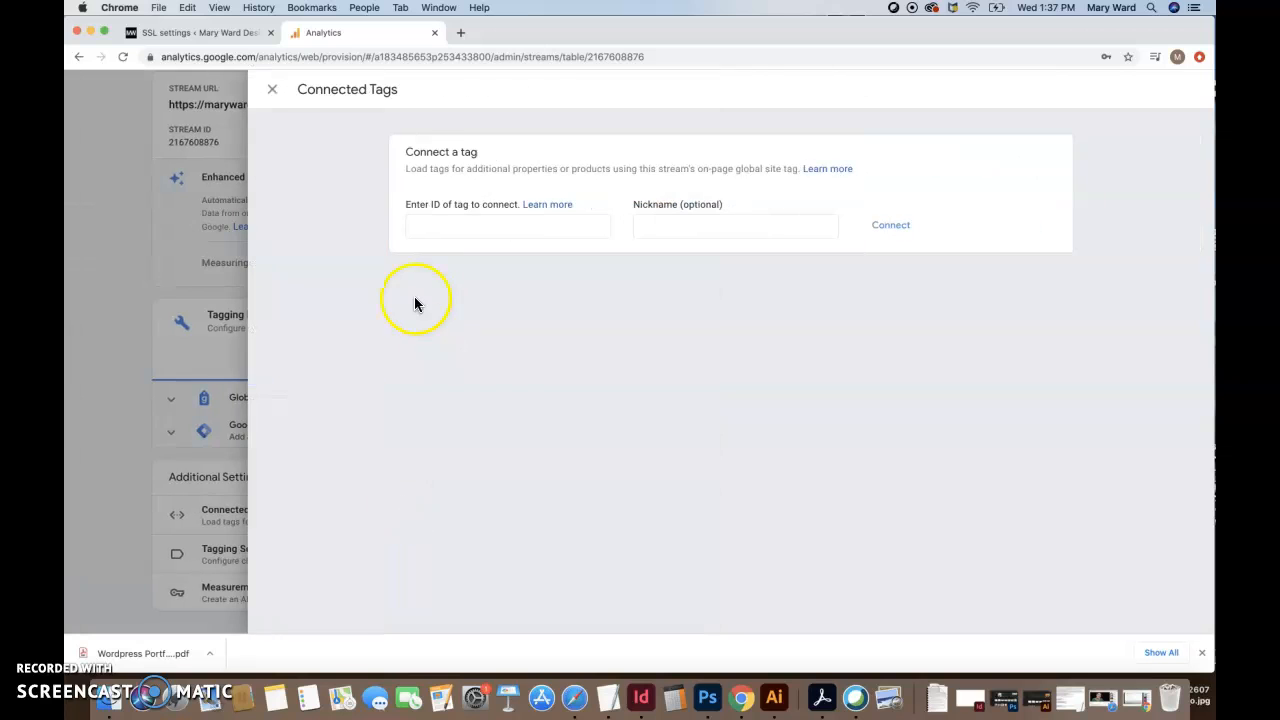
left_click(271, 89)
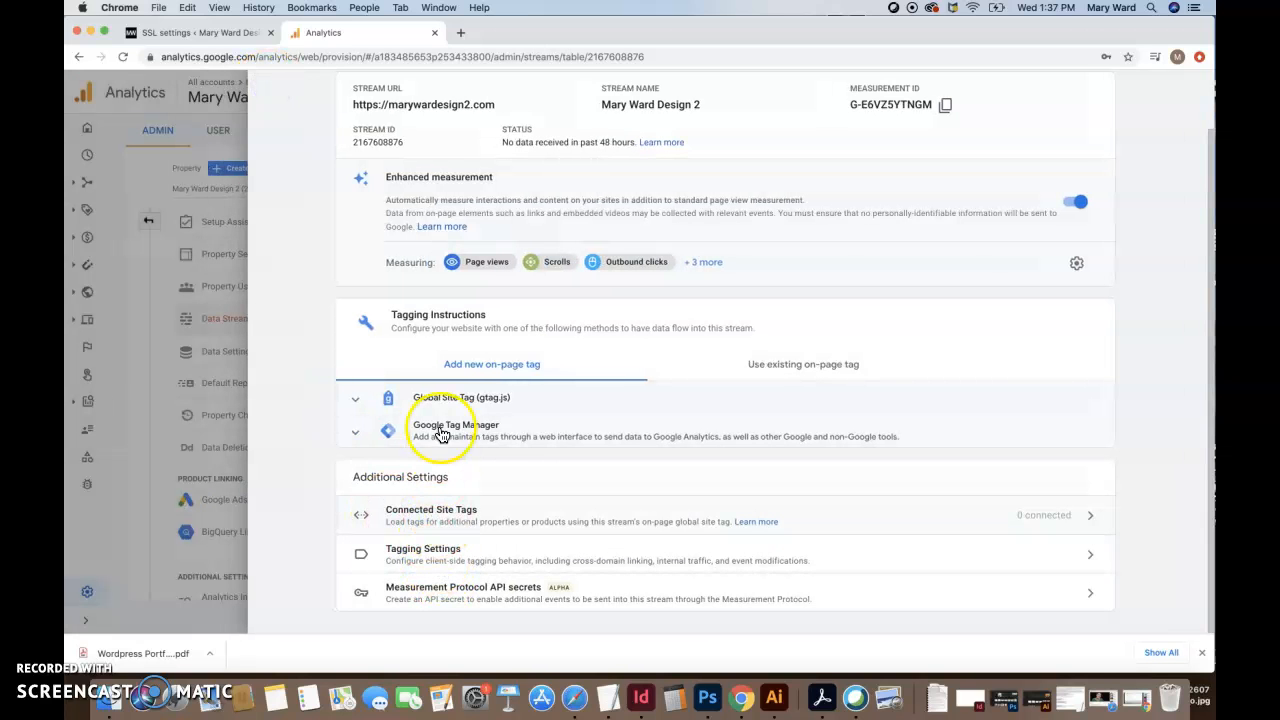
Expand the Global Site Tag (gtag.js) tagging instructions and copy the whole tracking code.
left_click(449, 408)
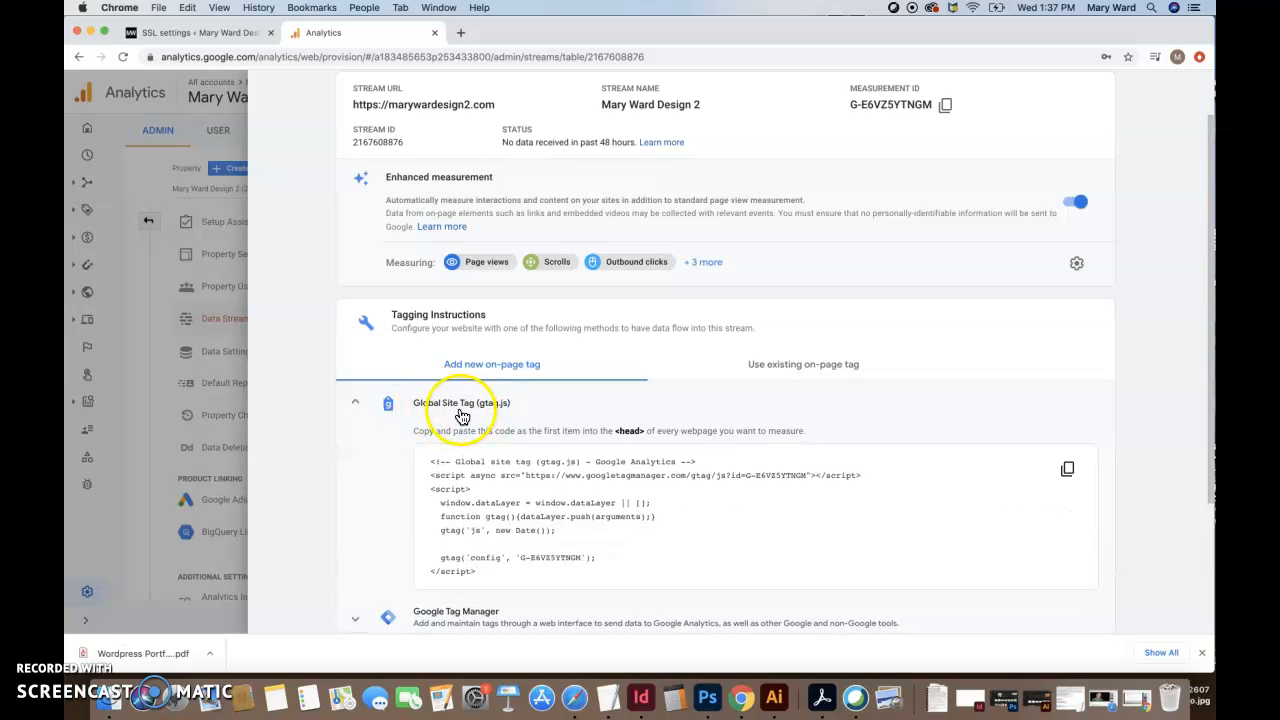
left_click(488, 578)
left_click_drag(488, 578, 426, 465)
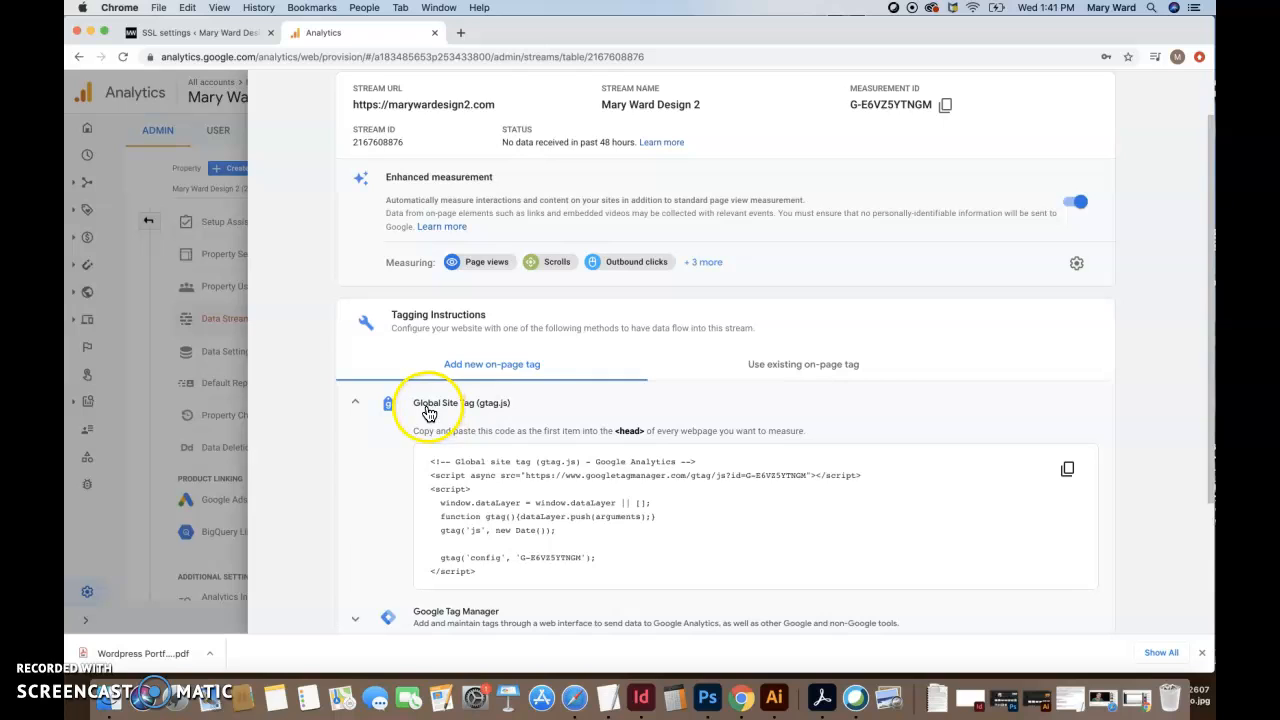
left_click_drag(479, 572, 432, 455)
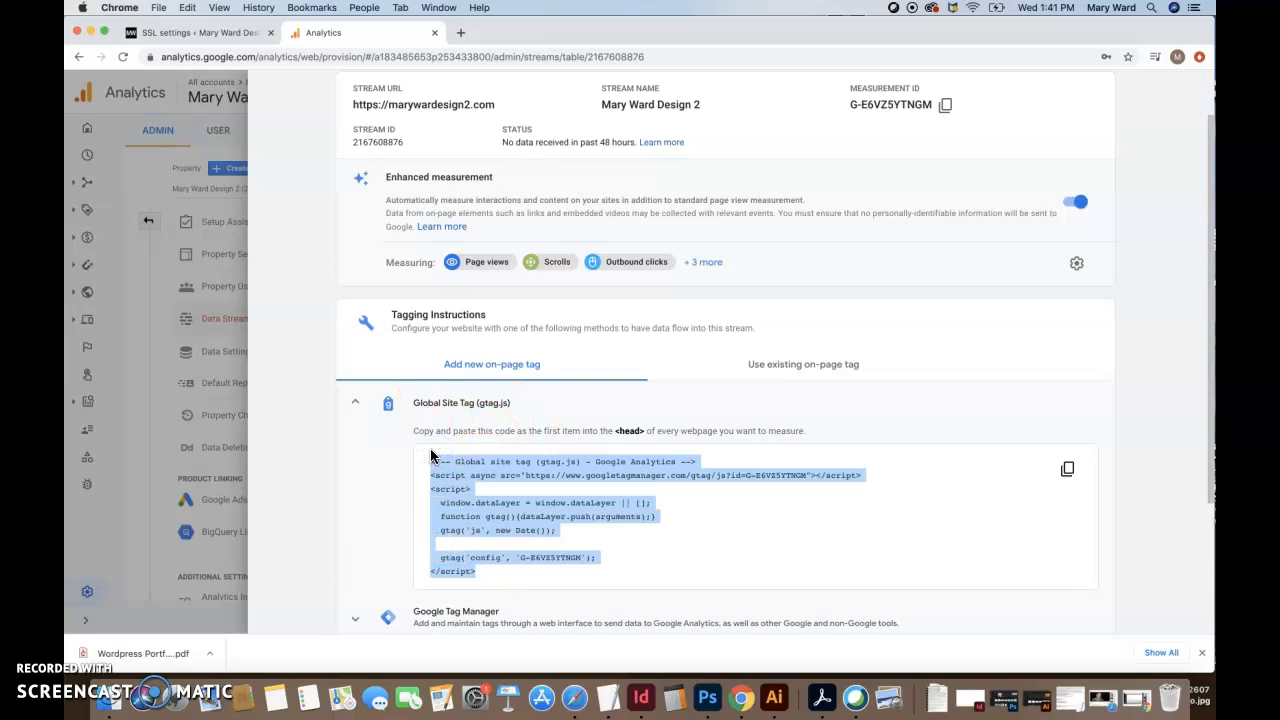
left_click(1066, 472)
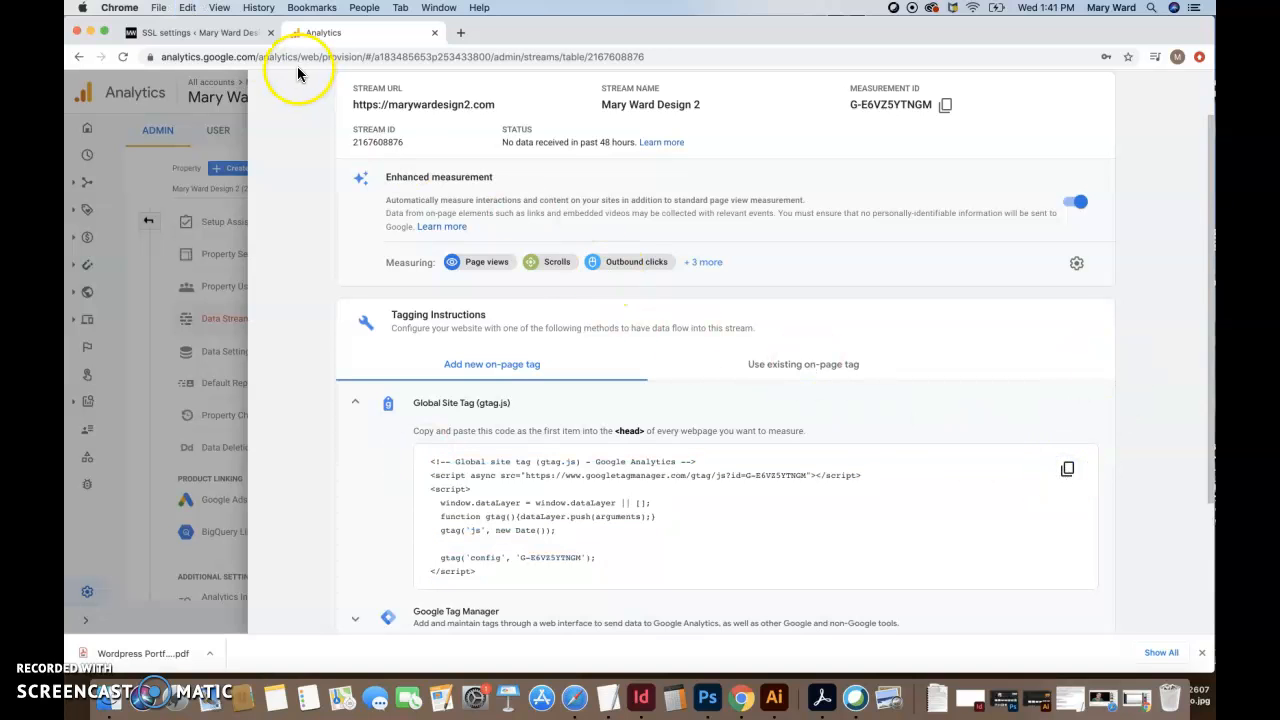
Switch to the WordPress admin and search the plugins available to add for "hfcm".
left_click(228, 38)
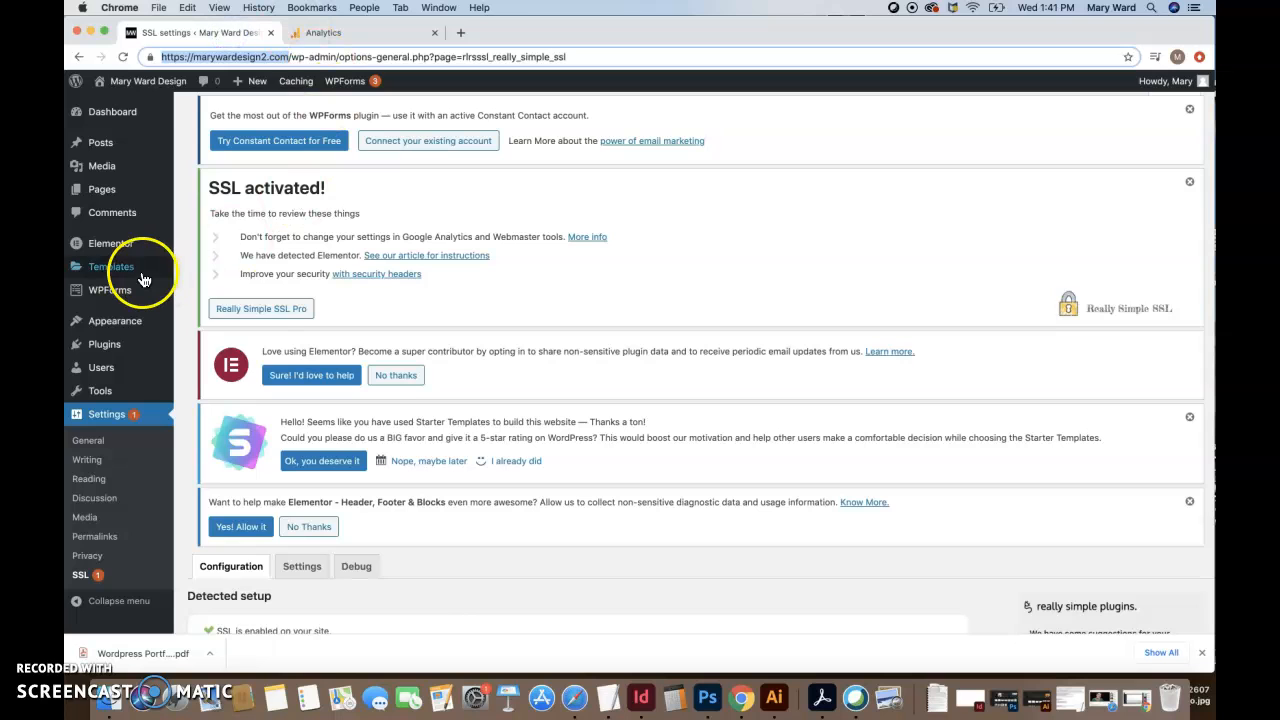
left_click(121, 346)
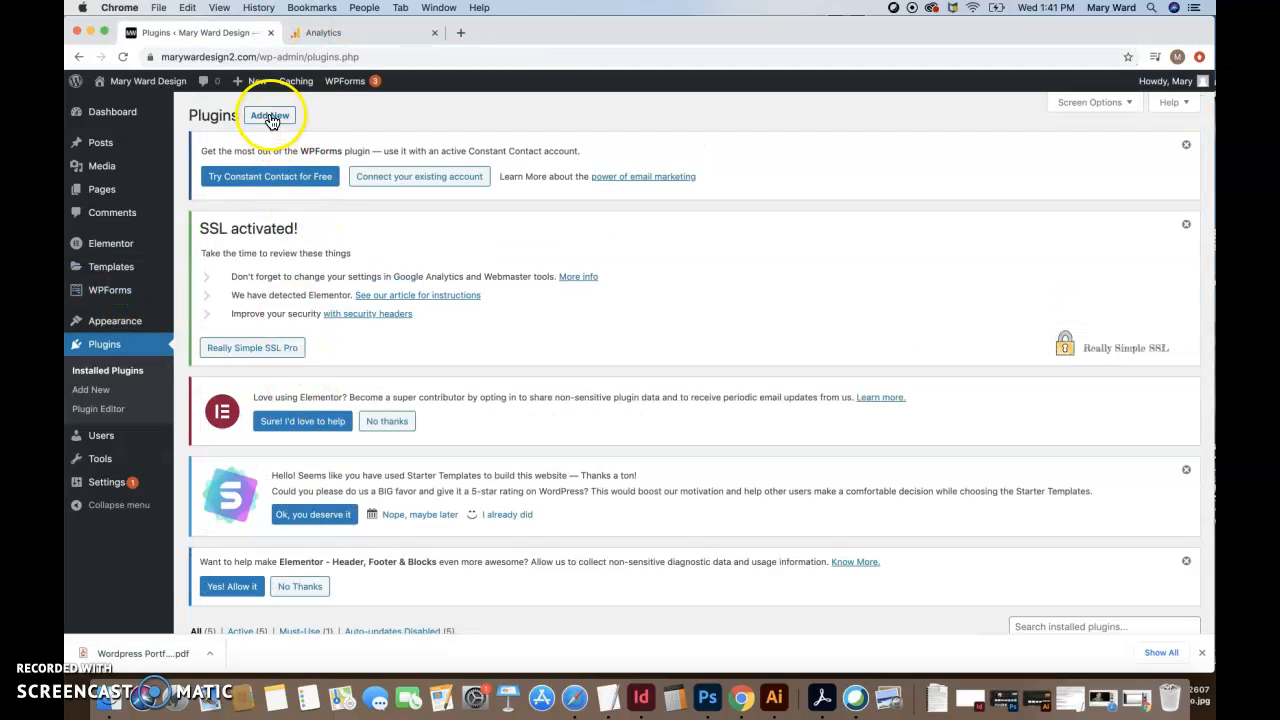
left_click(270, 117)
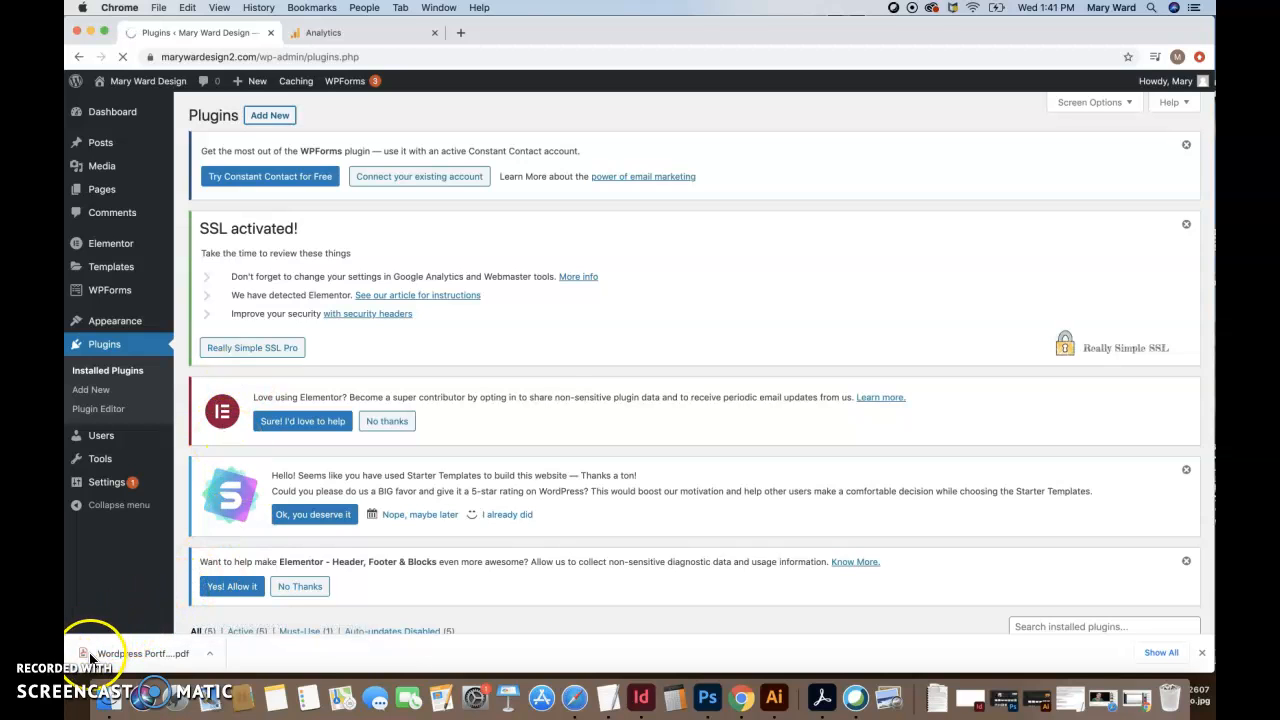
scroll(387, 533, "down", 3)
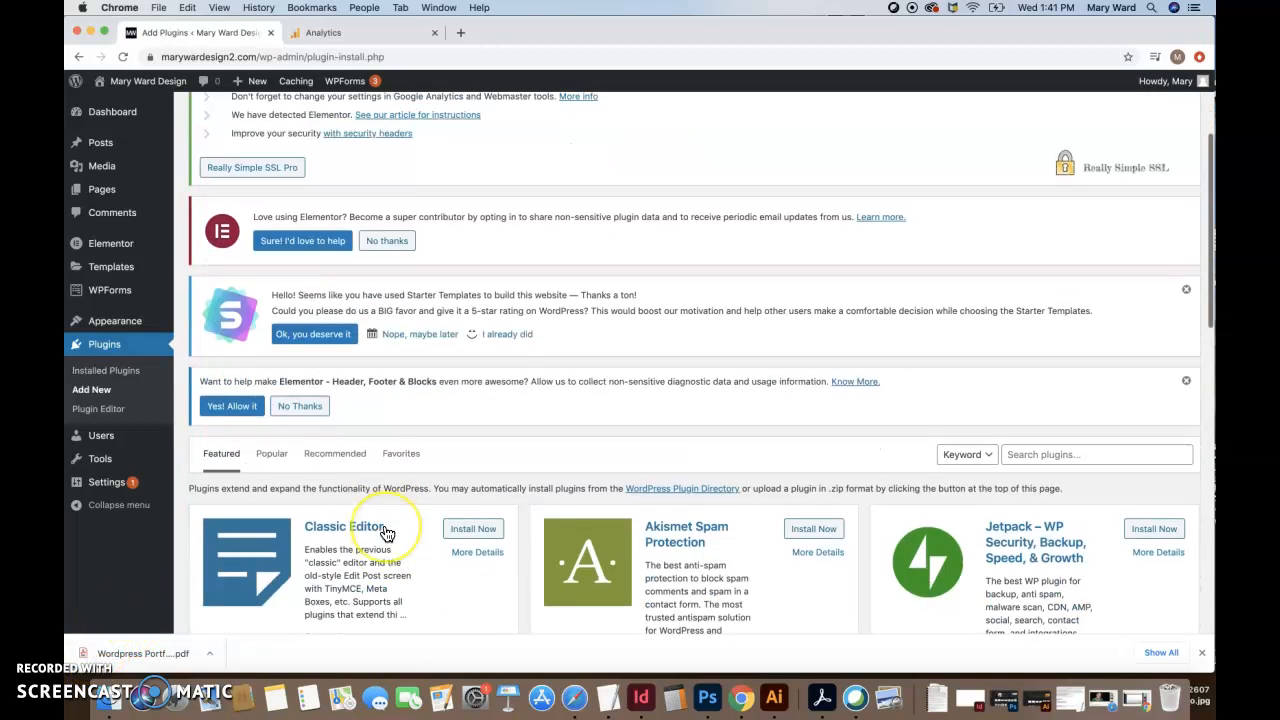
scroll(387, 533, "down", 1)
left_click(1017, 407)
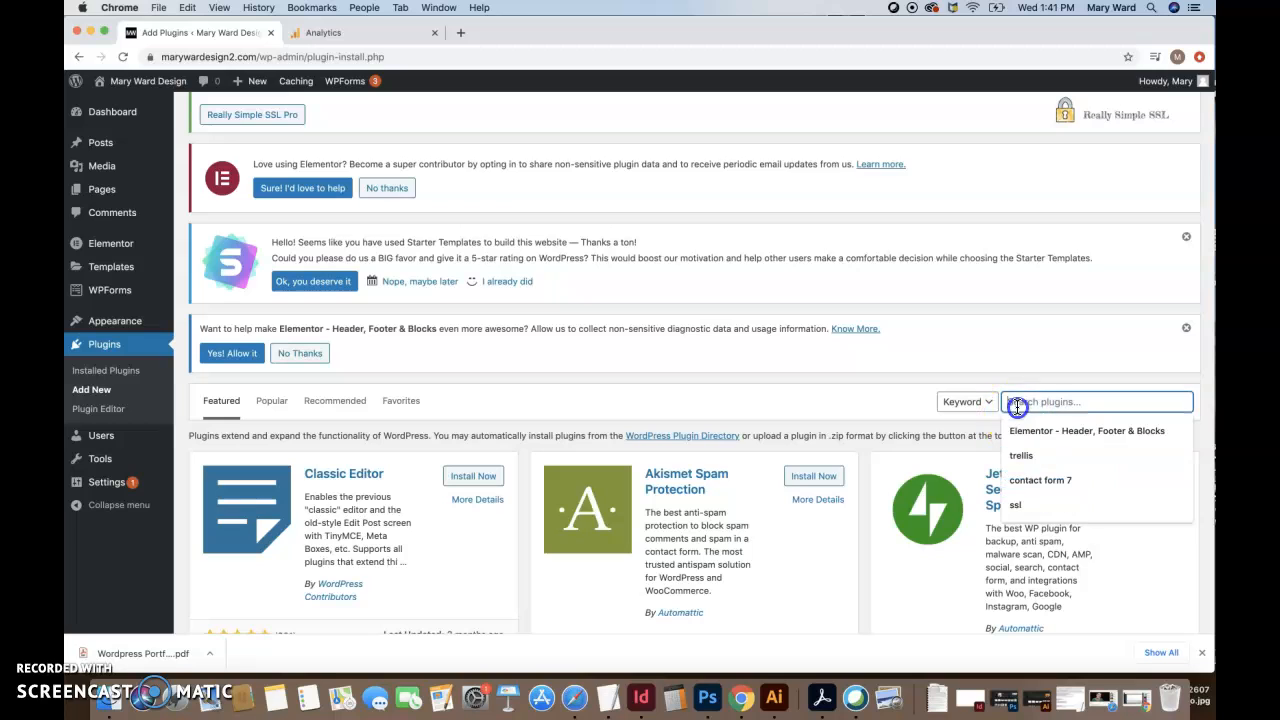
left_click(94, 652)
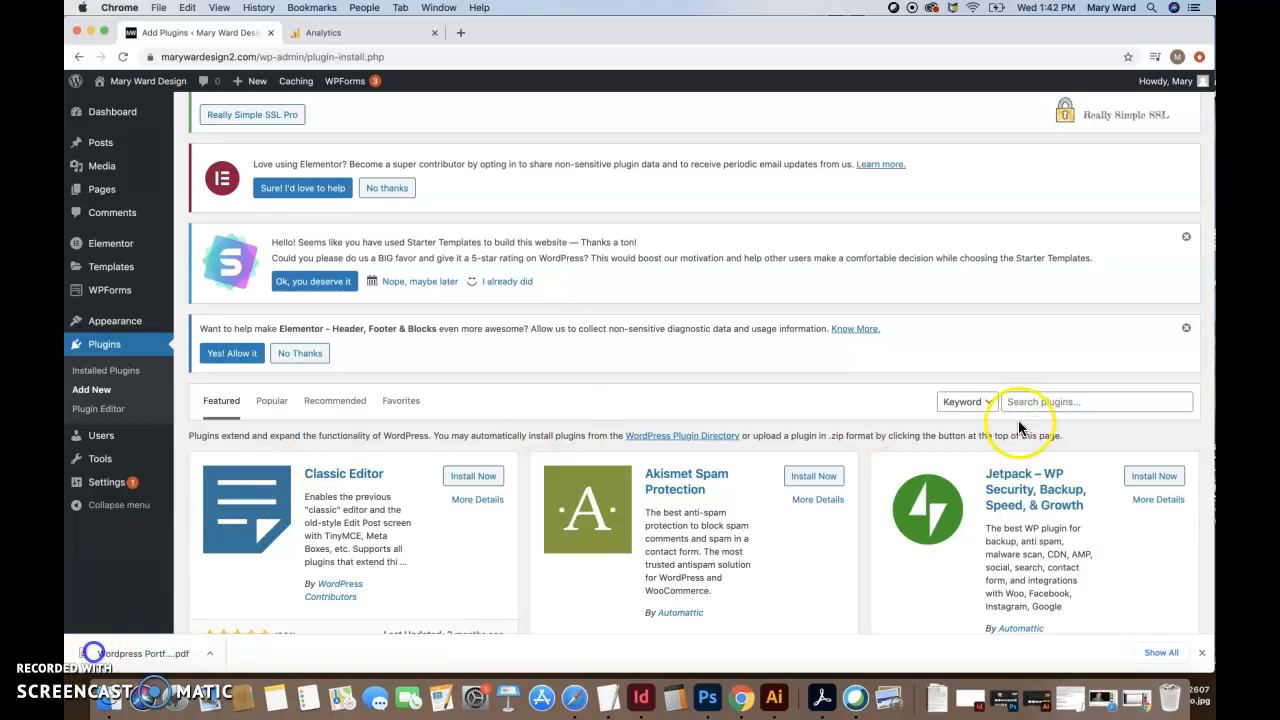
left_click(1037, 403)
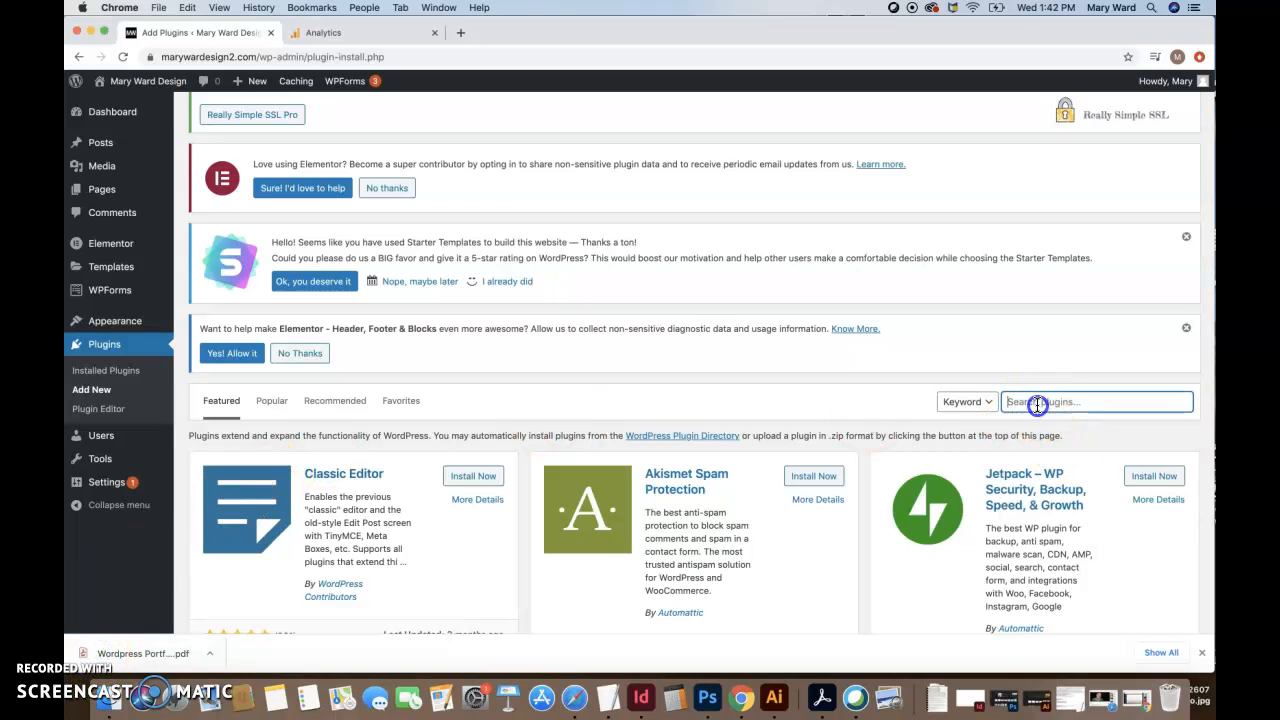
type("hfcm")
scroll(846, 471, "down", 5)
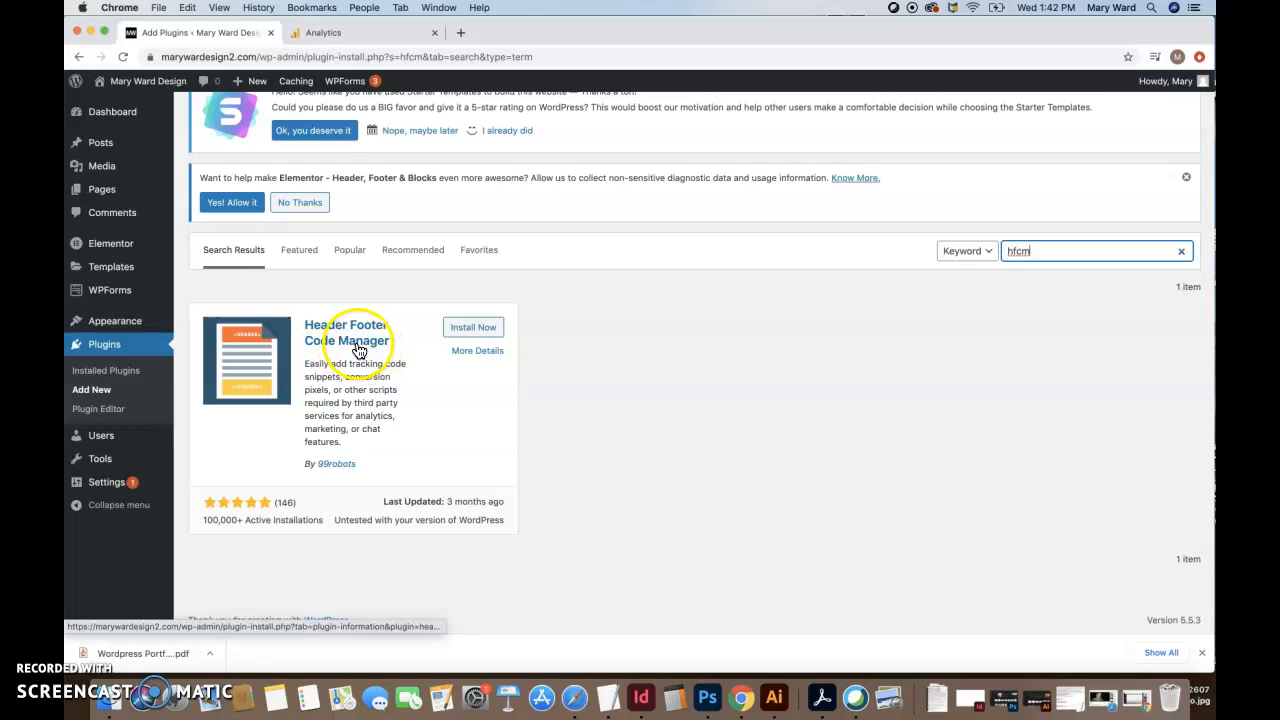
Install and activate the Header Footer Code Manager plugin by 99robots.
left_click_drag(305, 364, 341, 377)
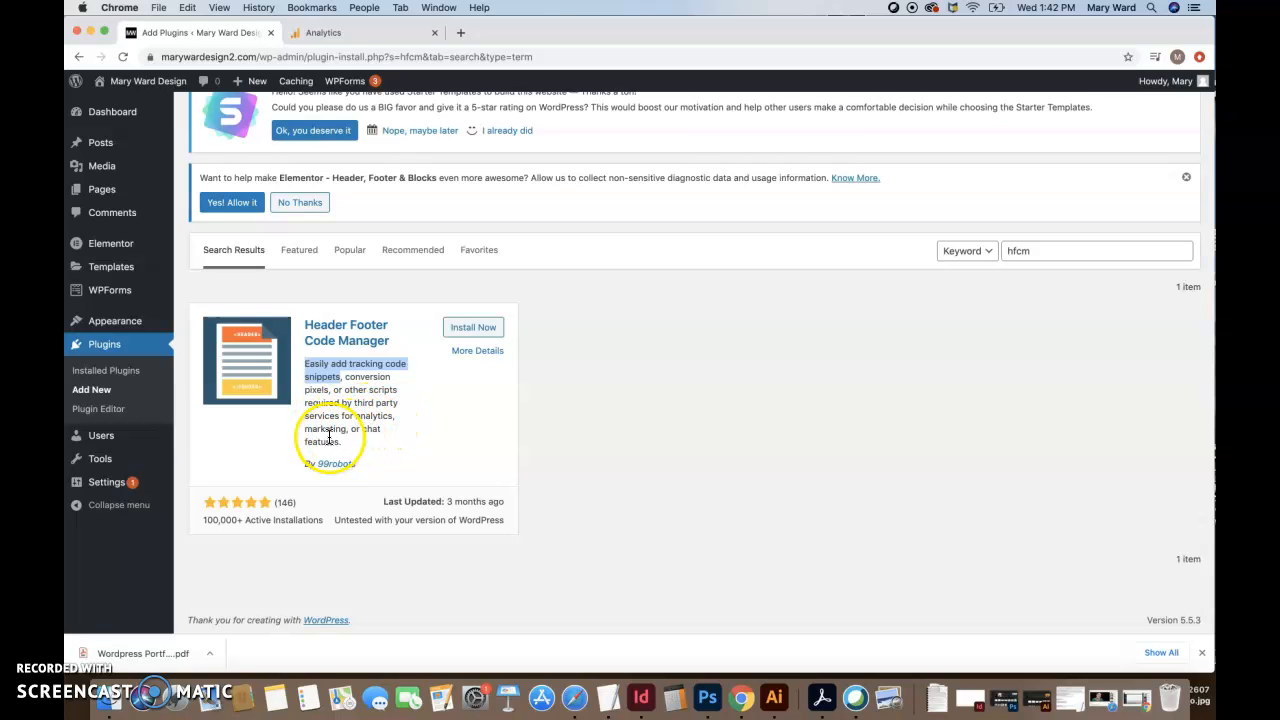
left_click(470, 332)
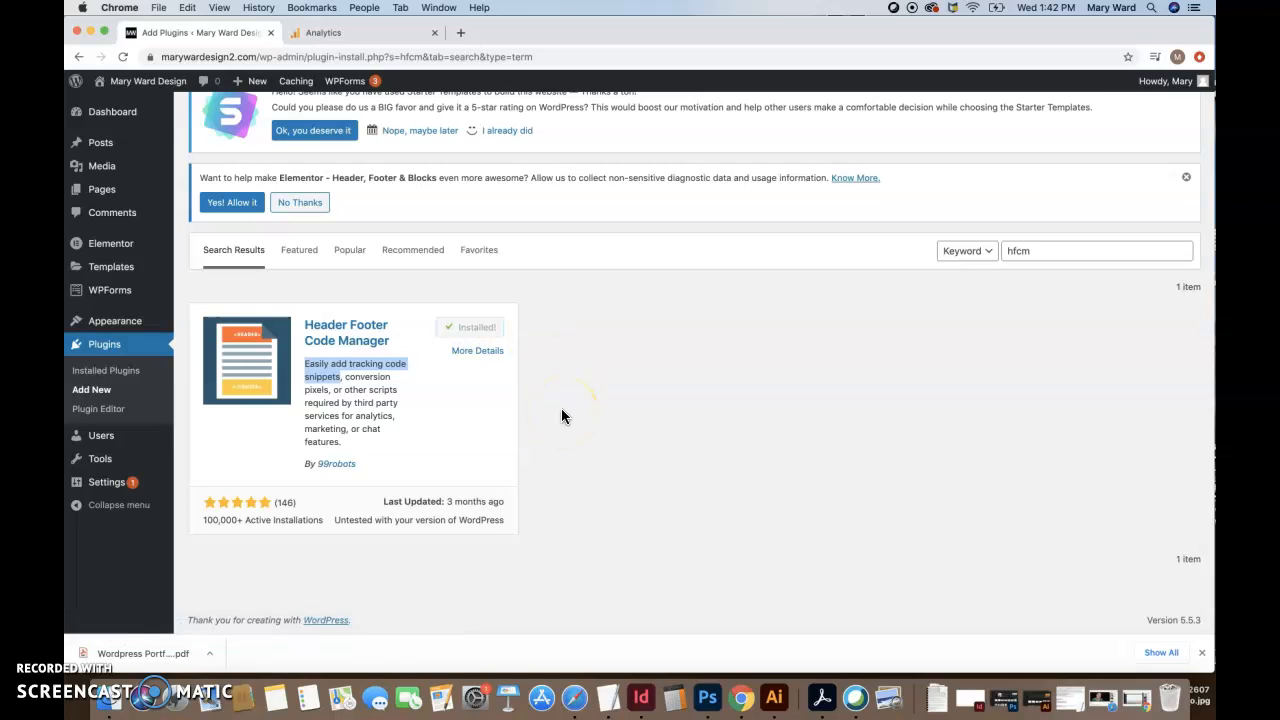
left_click(479, 327)
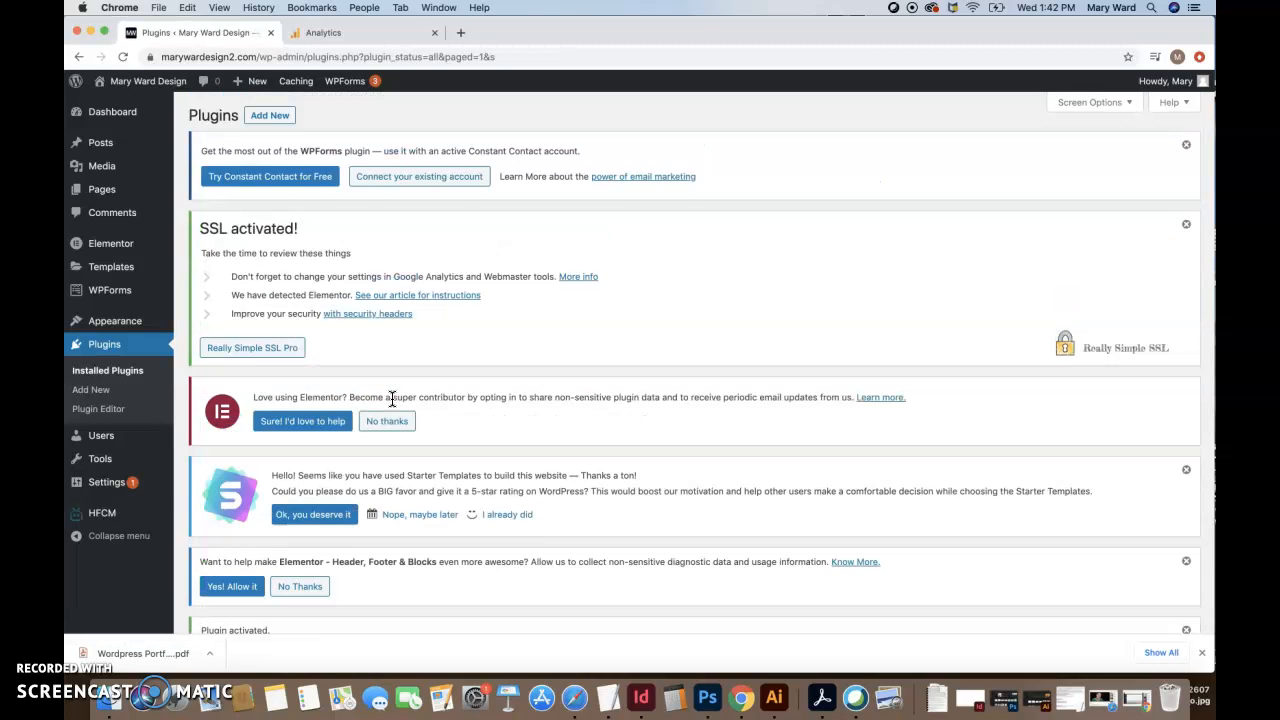
Check Header Footer Code Manager among the installed plugins and start a new snippet in HFCM.
scroll(392, 400, "down", 5)
scroll(392, 400, "down", 5)
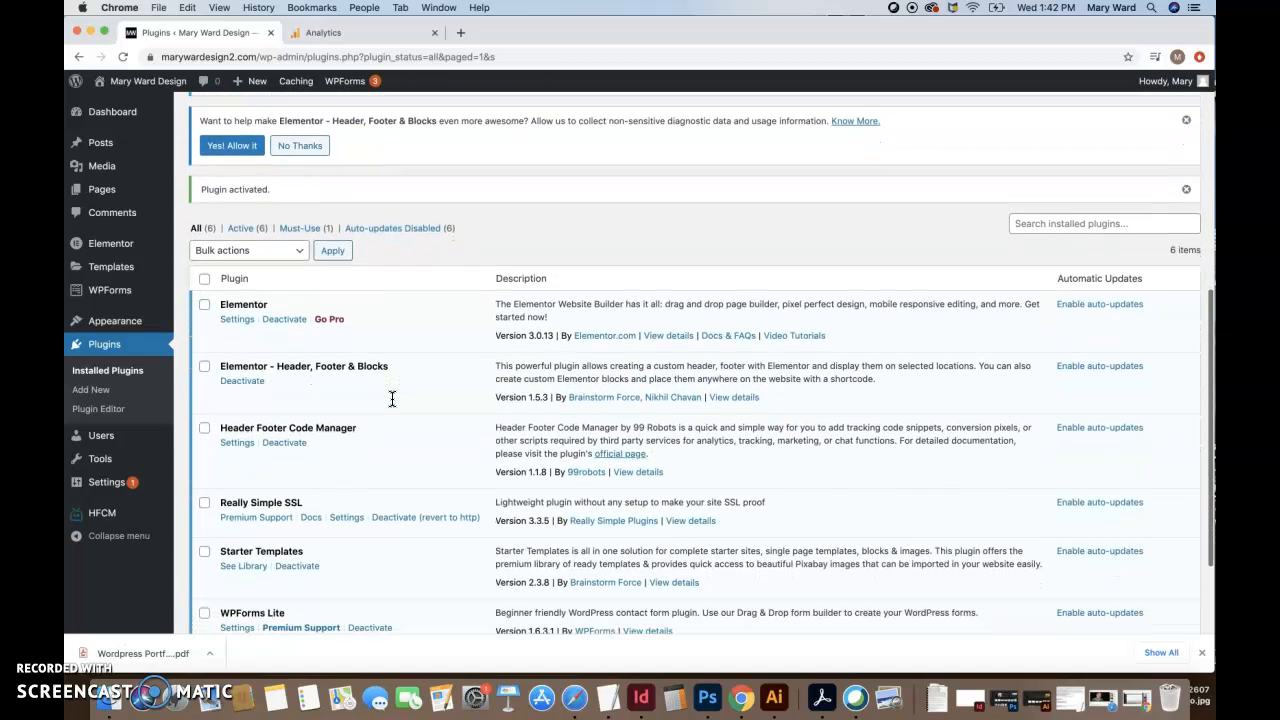
scroll(392, 399, "down", 1)
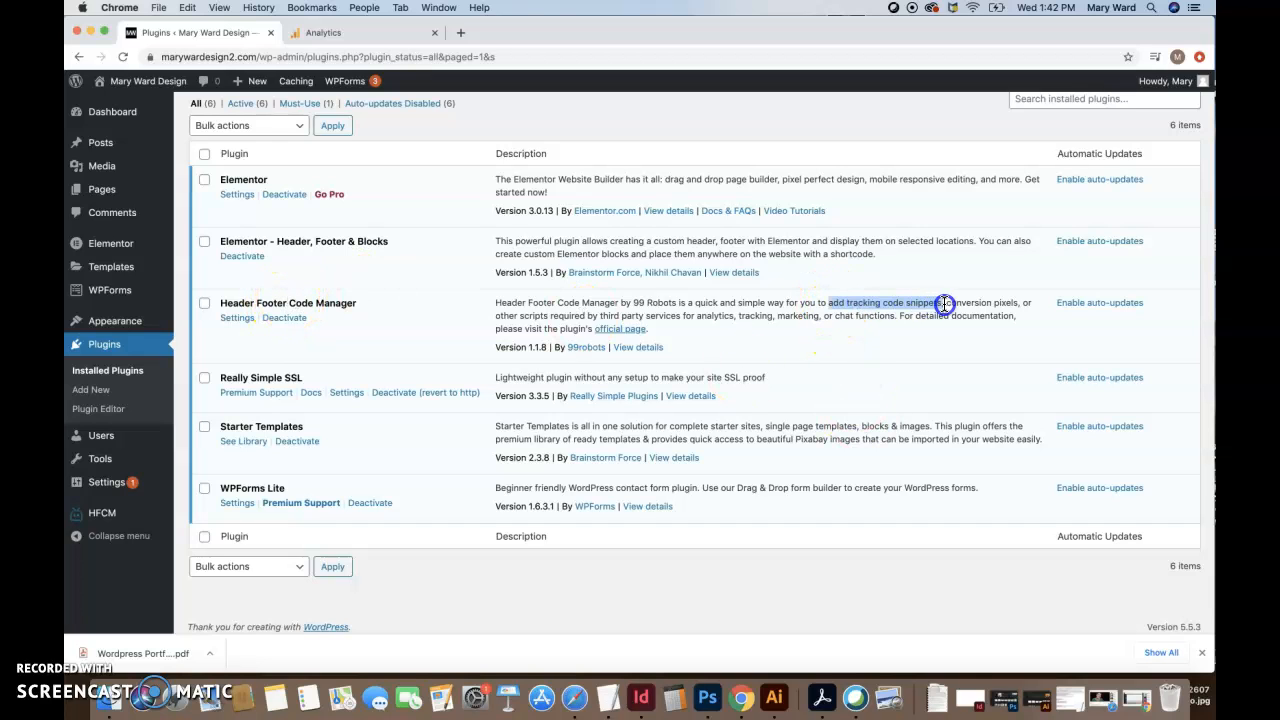
scroll(300, 337, "up", 1)
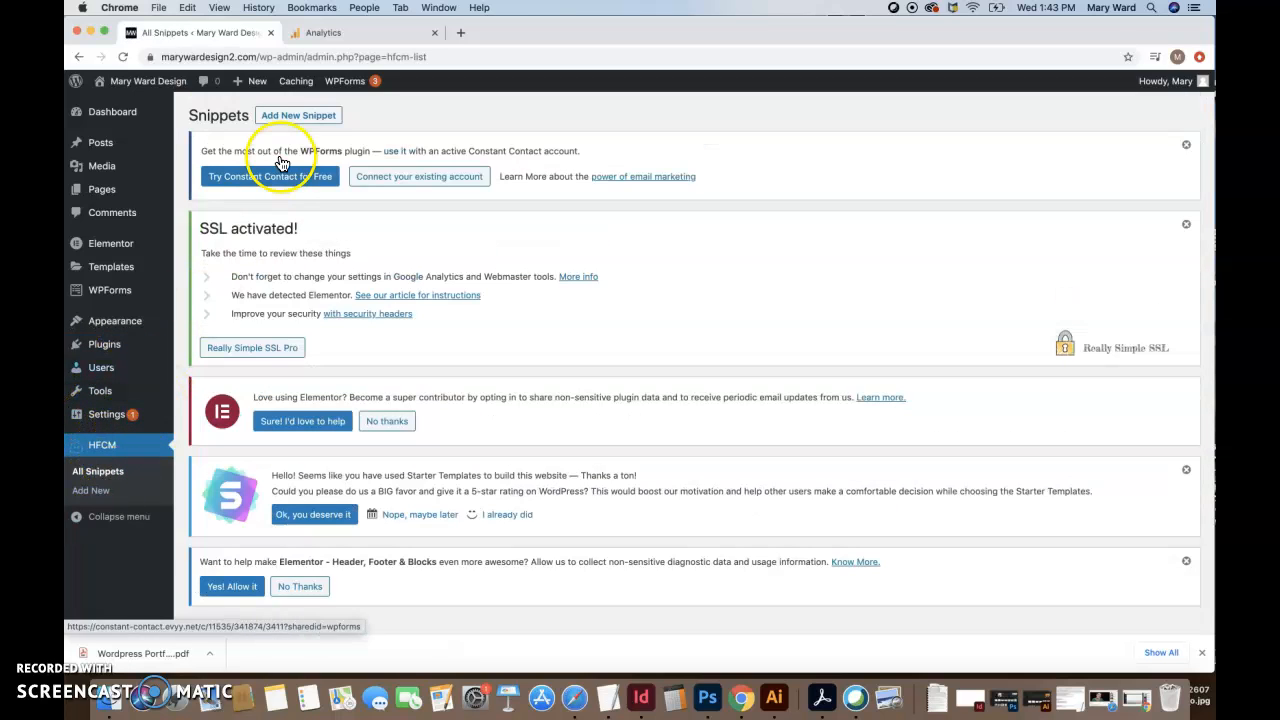
left_click(297, 120)
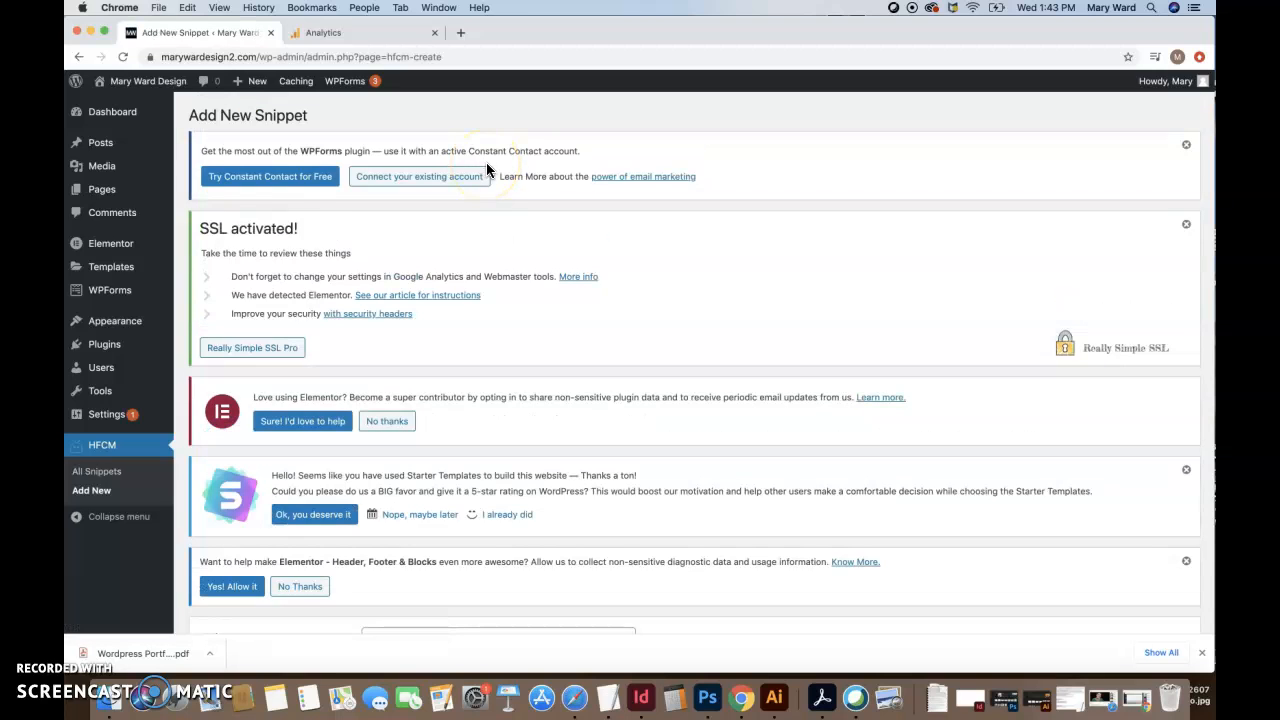
left_click(92, 491)
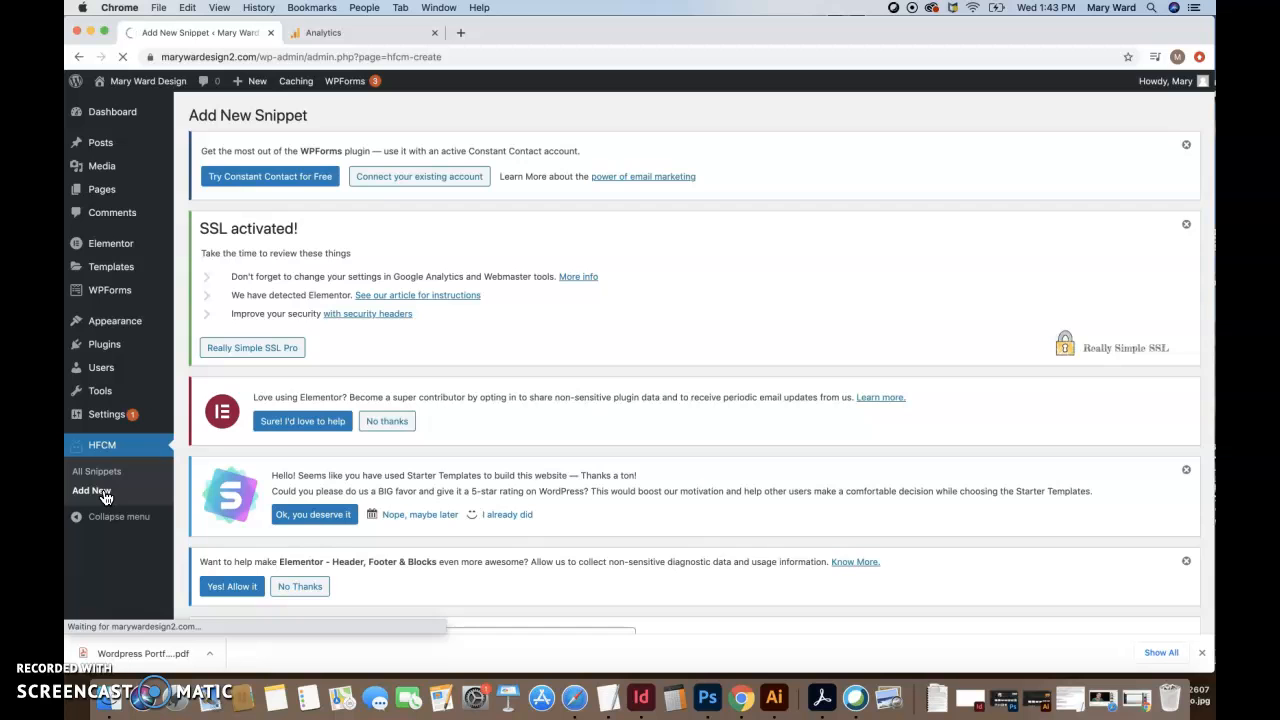
scroll(415, 428, "down", 10)
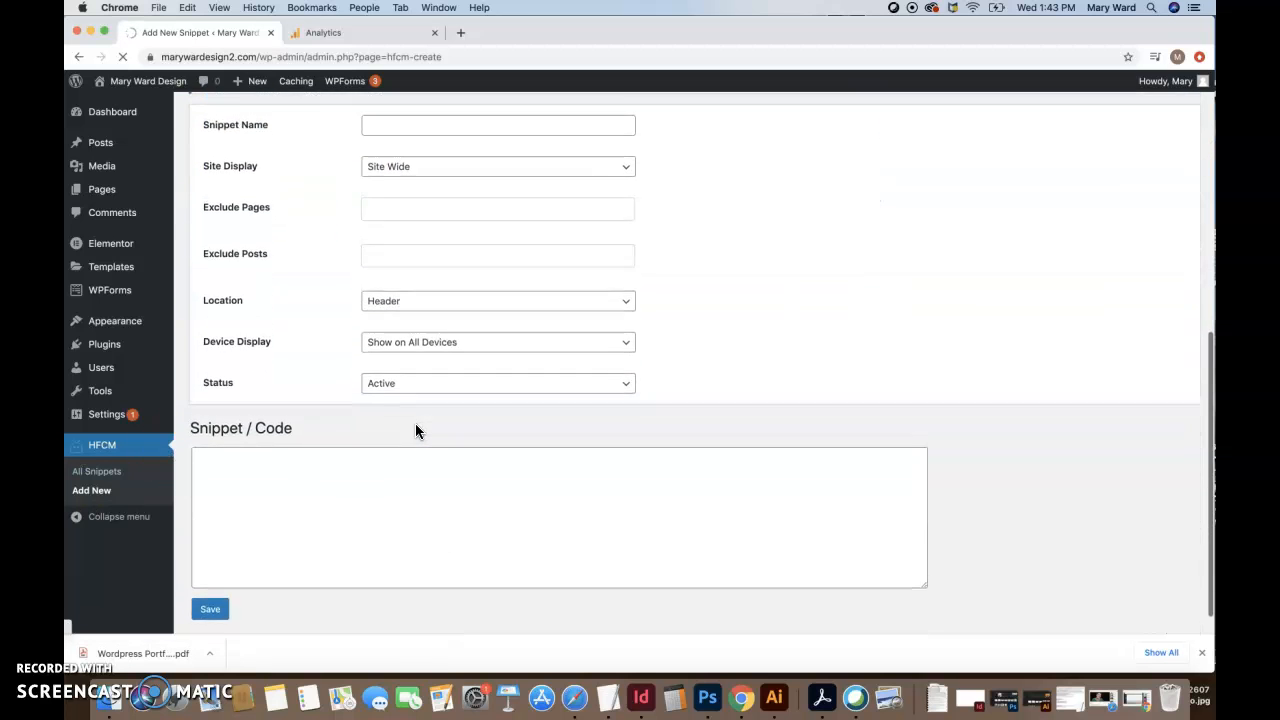
scroll(415, 430, "down", 5)
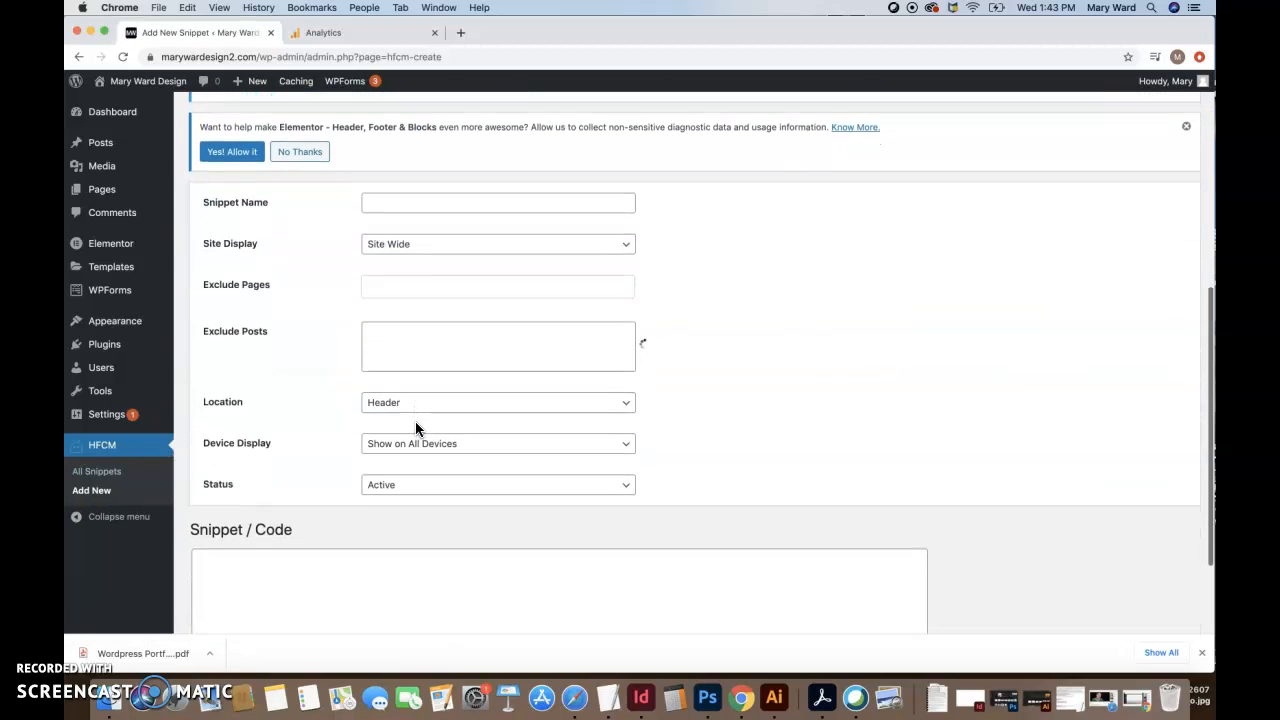
Name the snippet "Google Analytics" and set its site display to Site Wide.
left_click(397, 216)
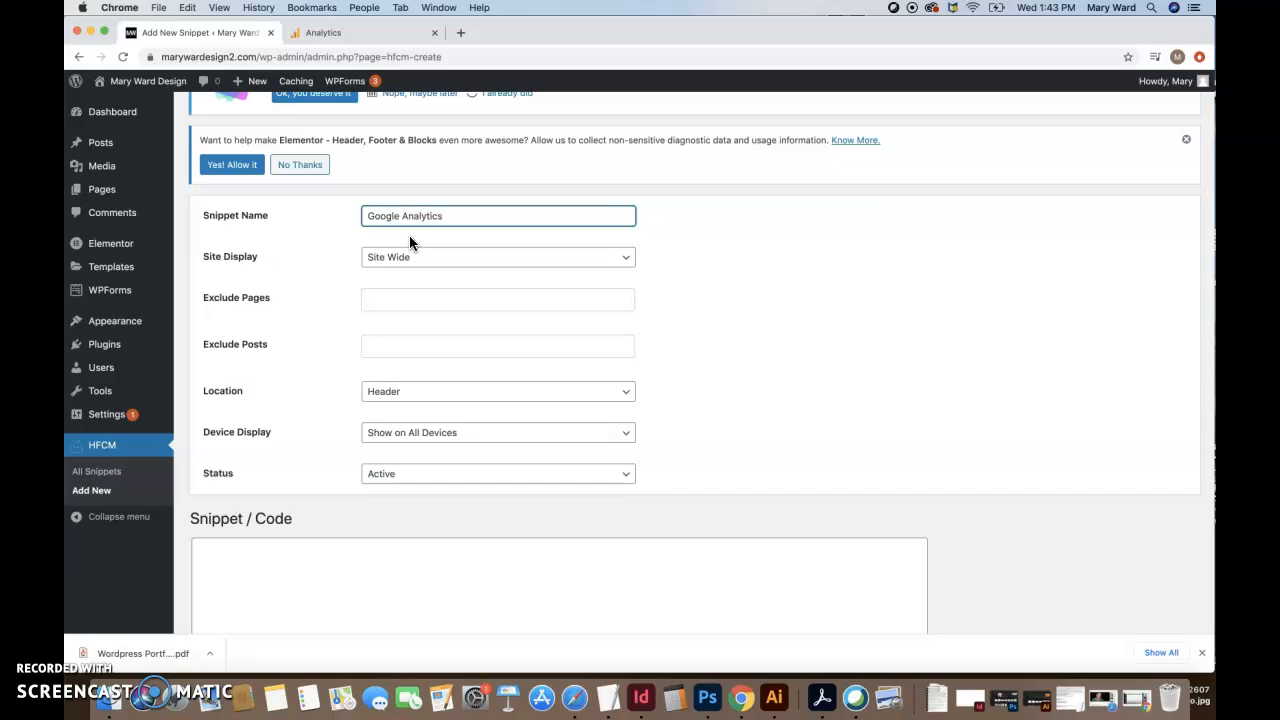
left_click(416, 260)
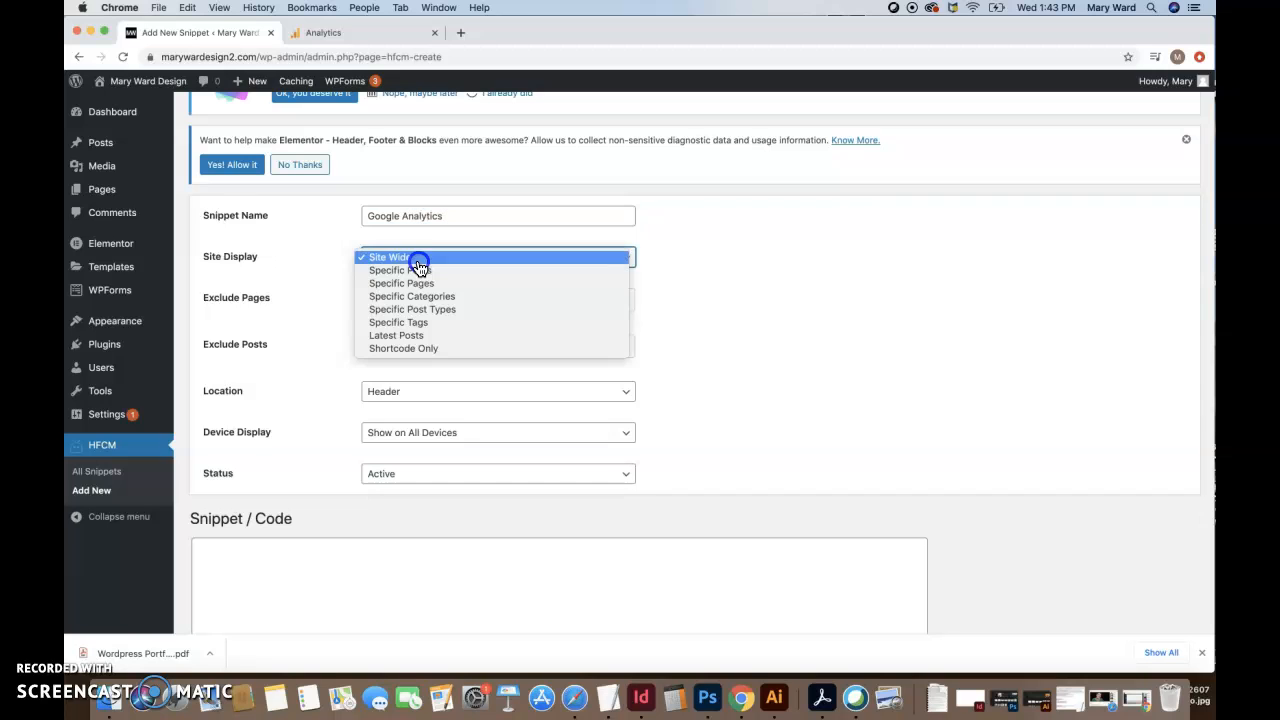
left_click(416, 259)
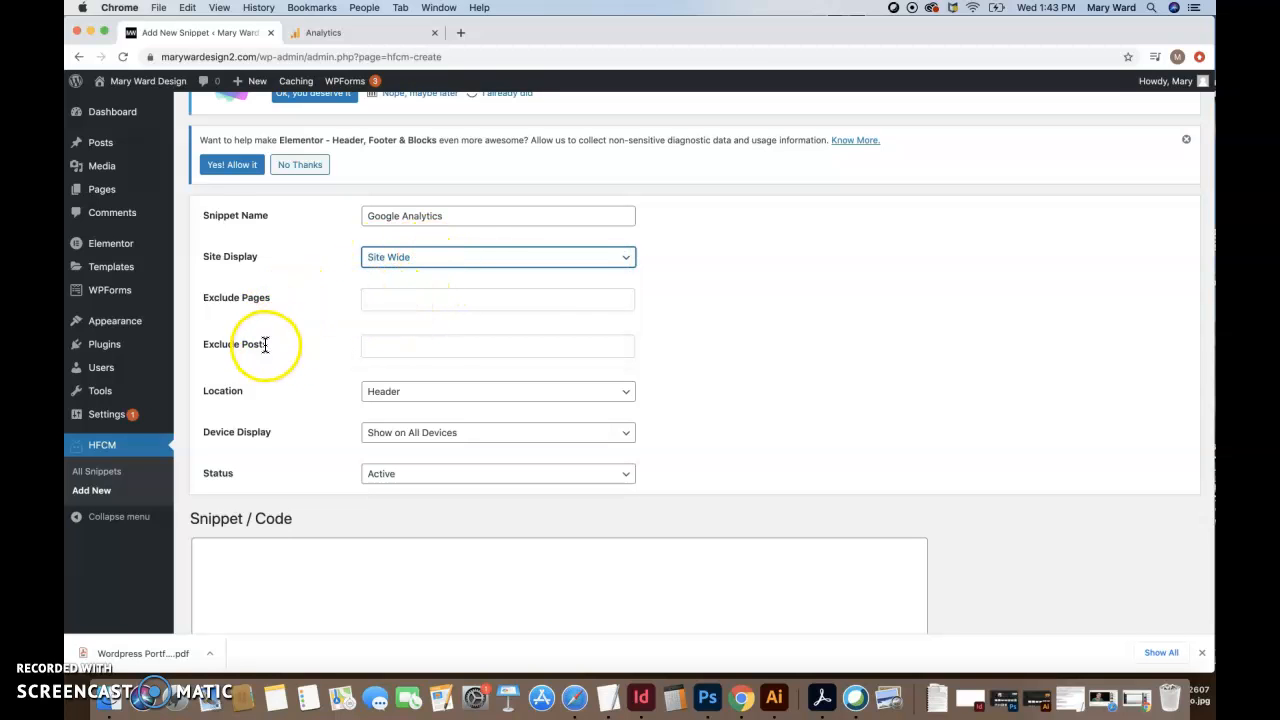
Set the snippet's location to Header and its device display to Show on All Devices.
scroll(336, 368, "down", 1)
scroll(336, 368, "down", 2)
left_click(387, 310)
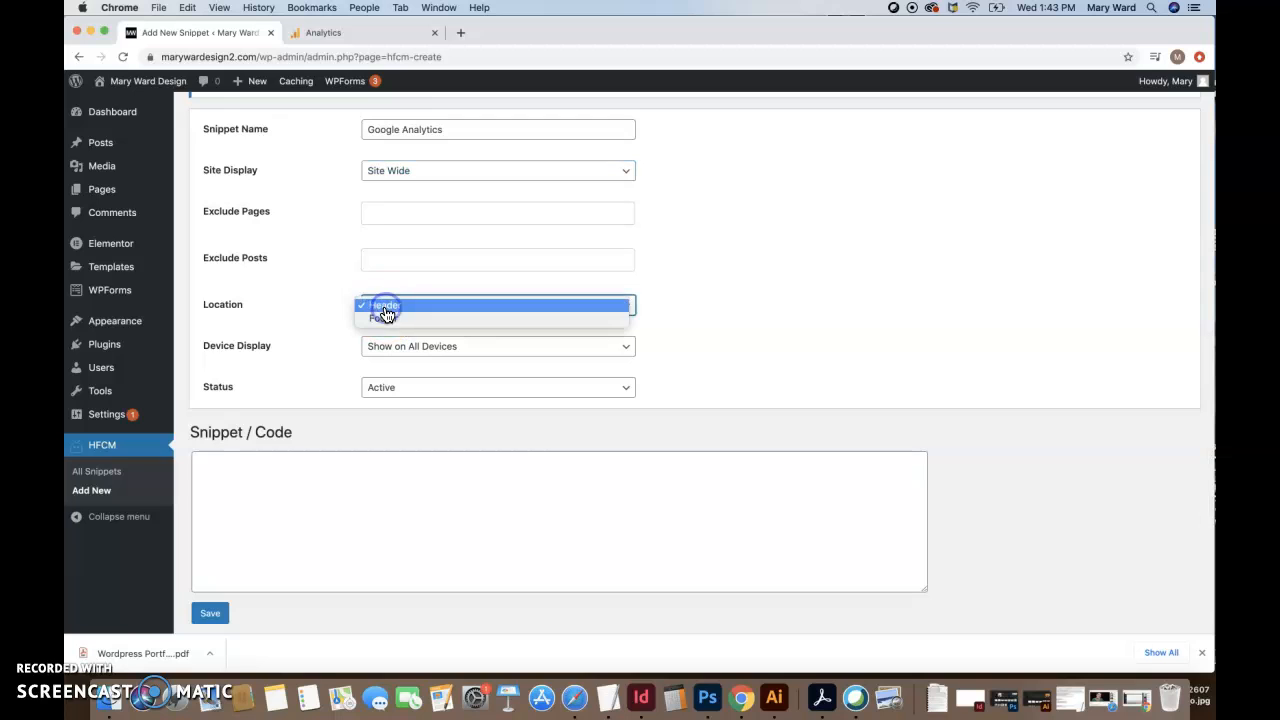
left_click(385, 307)
scroll(320, 345, "down", 1)
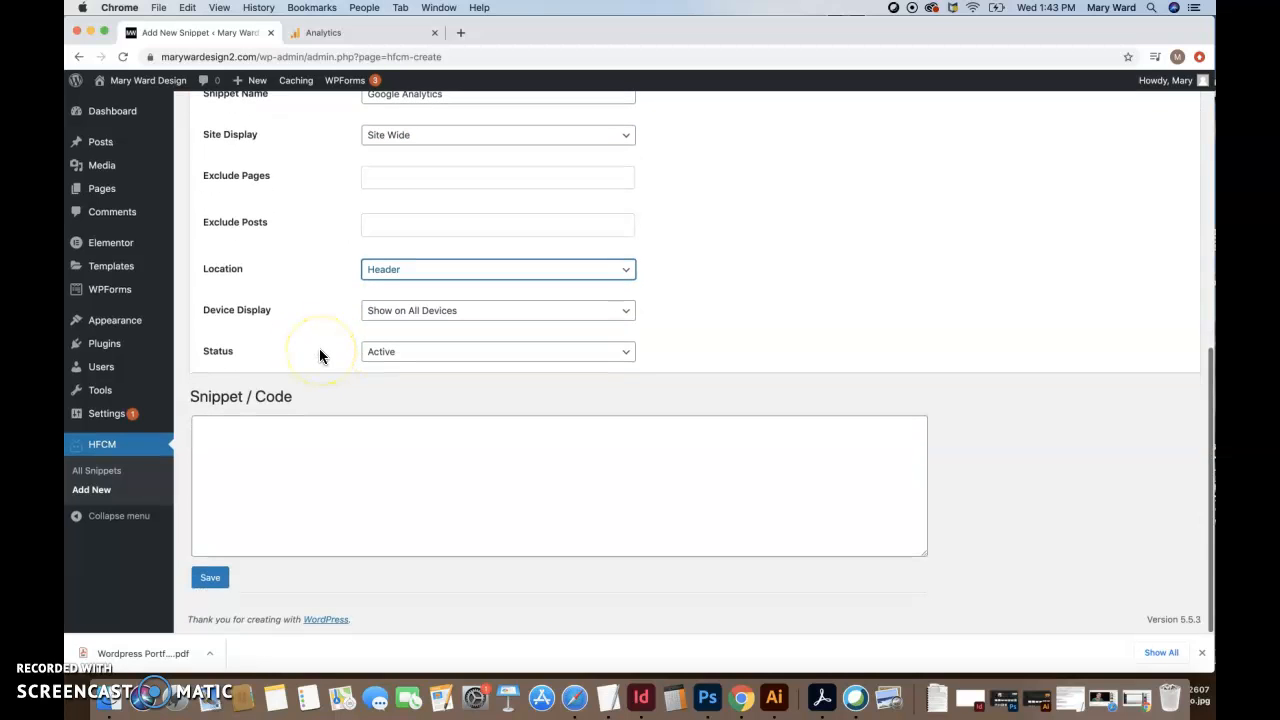
left_click(408, 312)
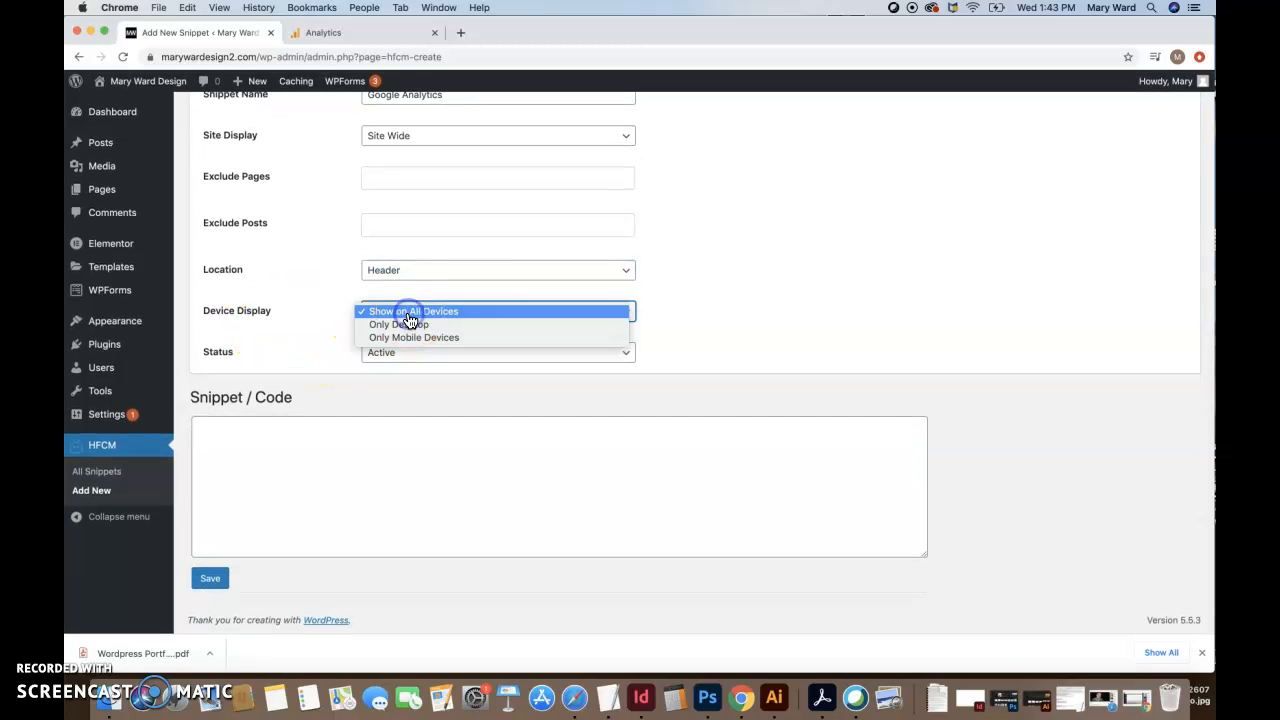
left_click(408, 313)
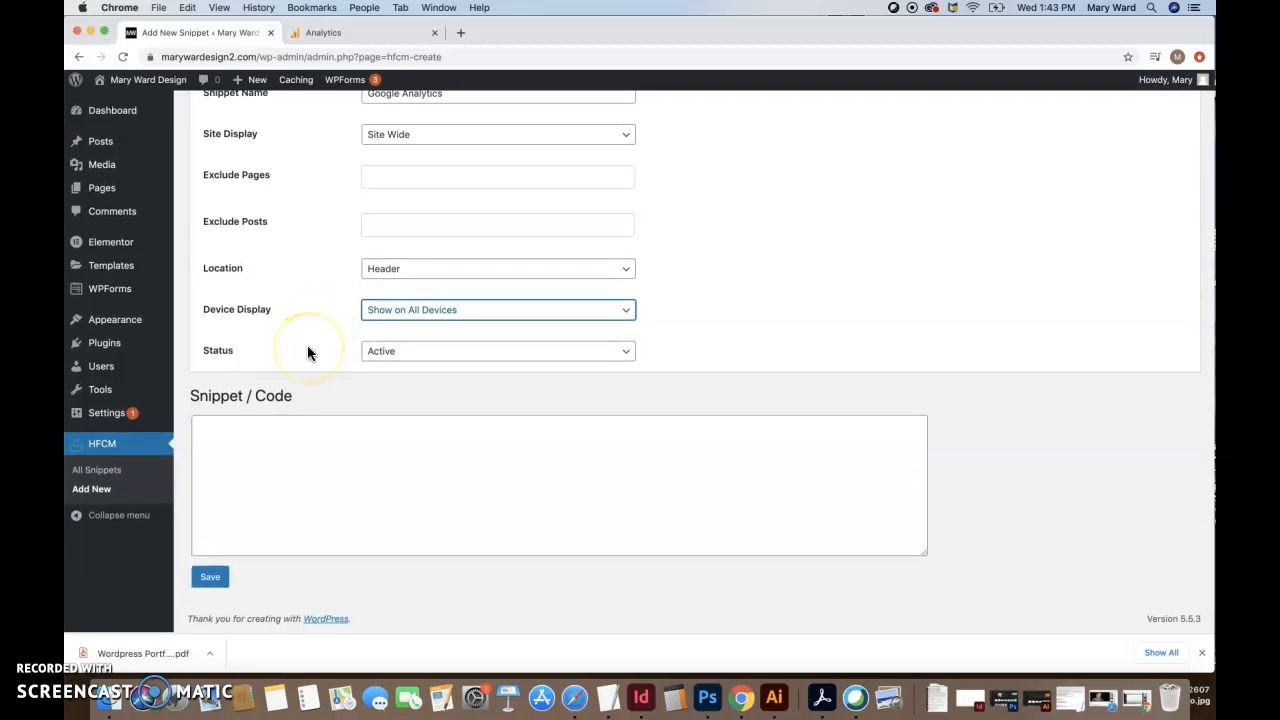
Paste the Google Analytics global site tag (gtag.js) code into the snippet's code field and save the snippet.
left_click(239, 480)
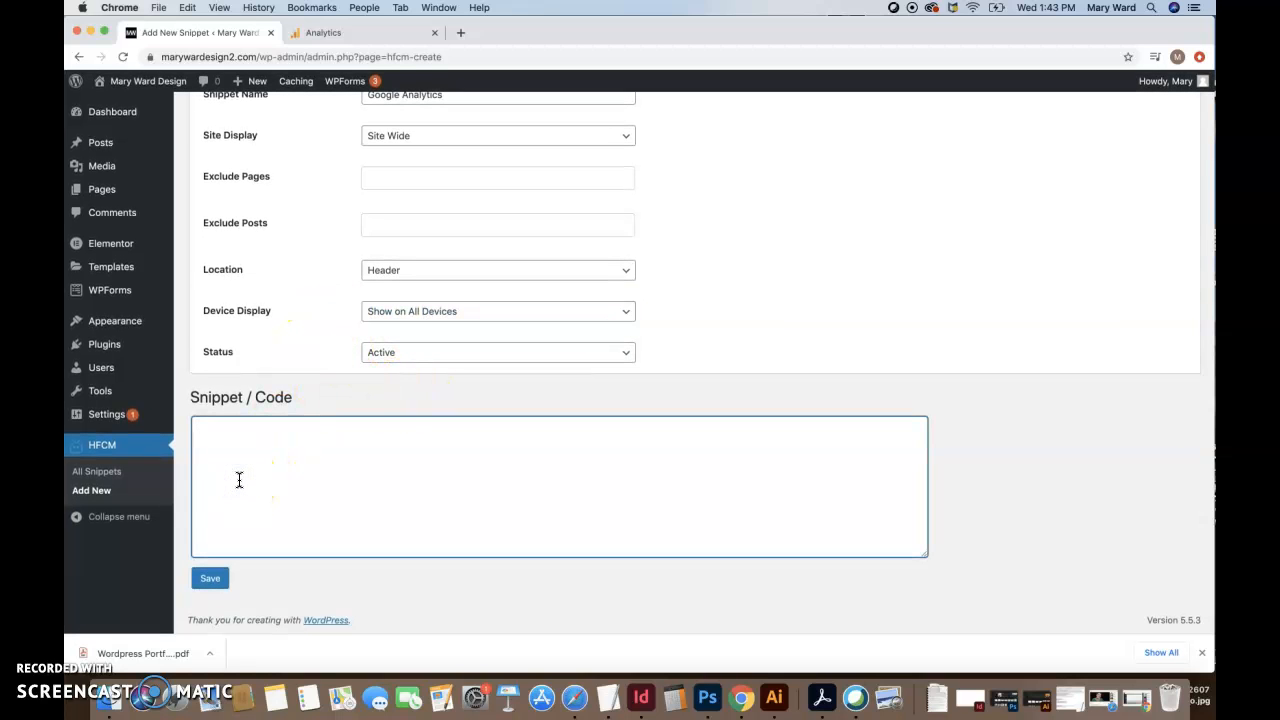
type("<!-- Global site tag (gtag.js) - Google Analytics --> <script async src=\"https://www.googletagmanager.com/gtag/js?id=G-E6VZ5YTNGM\"></script> <script>   window.dataLayer = window.dataLayer || [];   function gtag(){dataLayer.push(arguments);}   gtag('js', new Date());    gtag('config', 'G-E6VZ5YTNGM'); </script>")
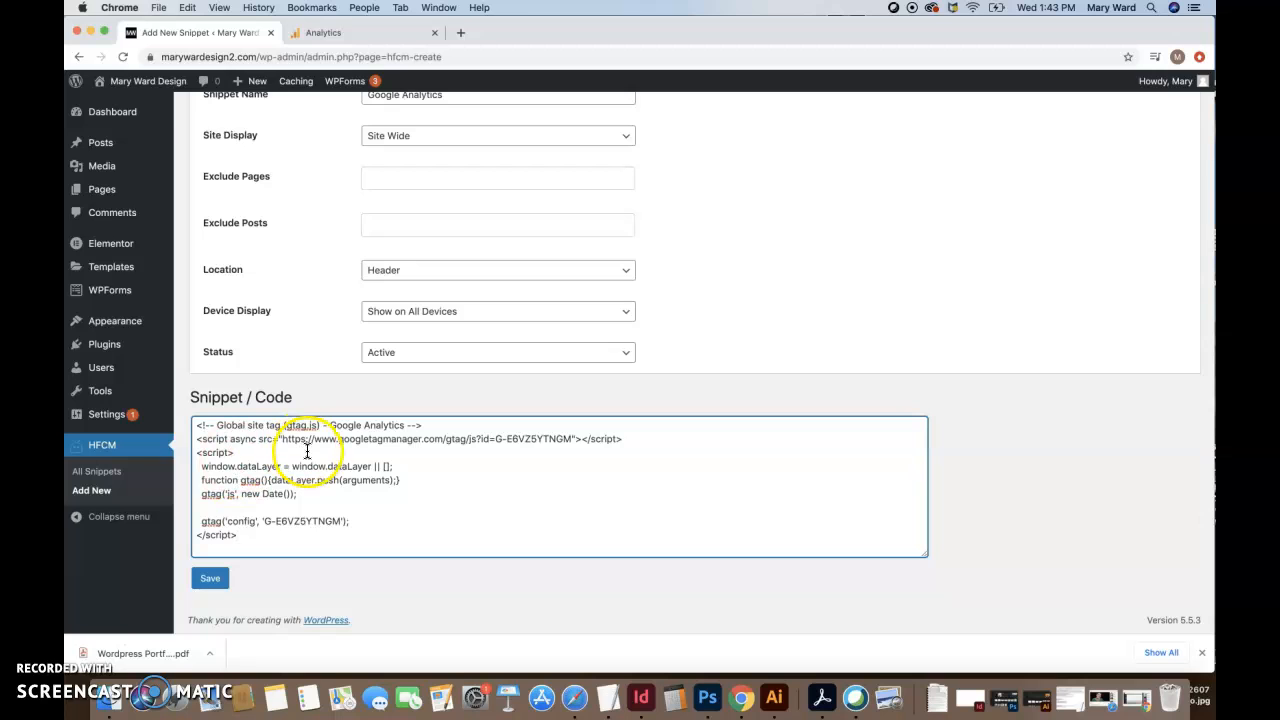
left_click_drag(237, 538, 195, 427)
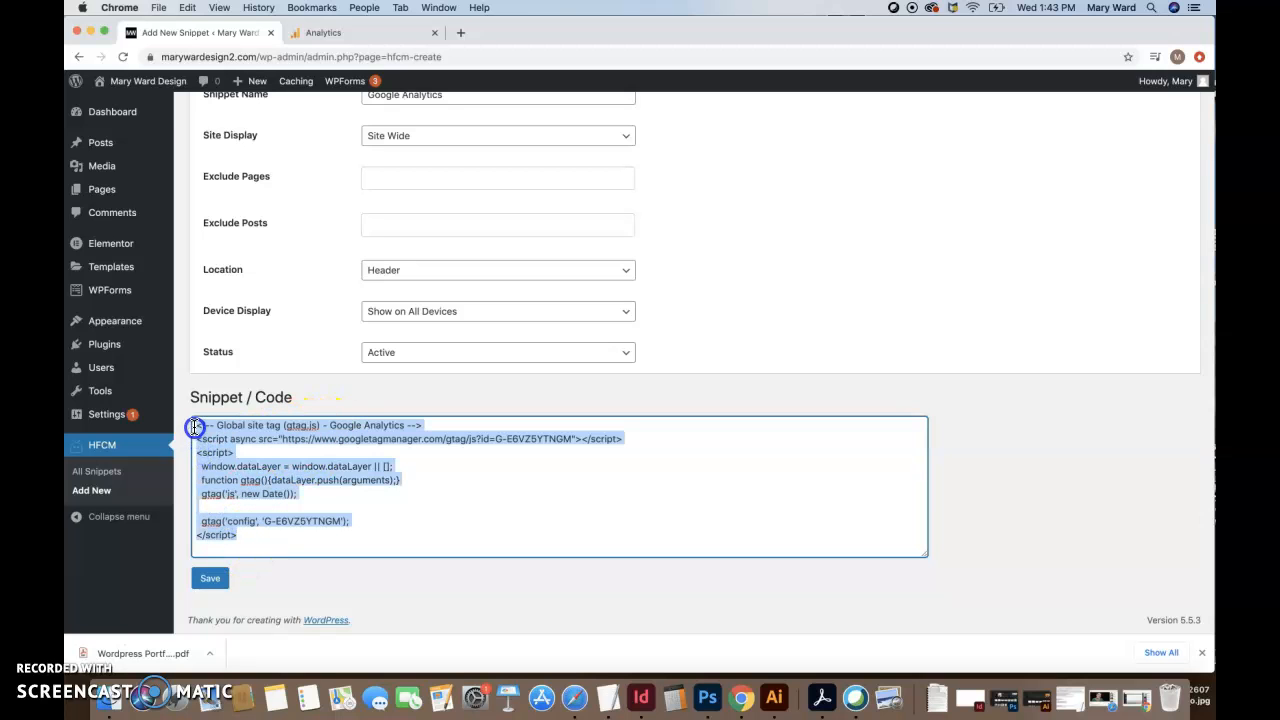
left_click(232, 427)
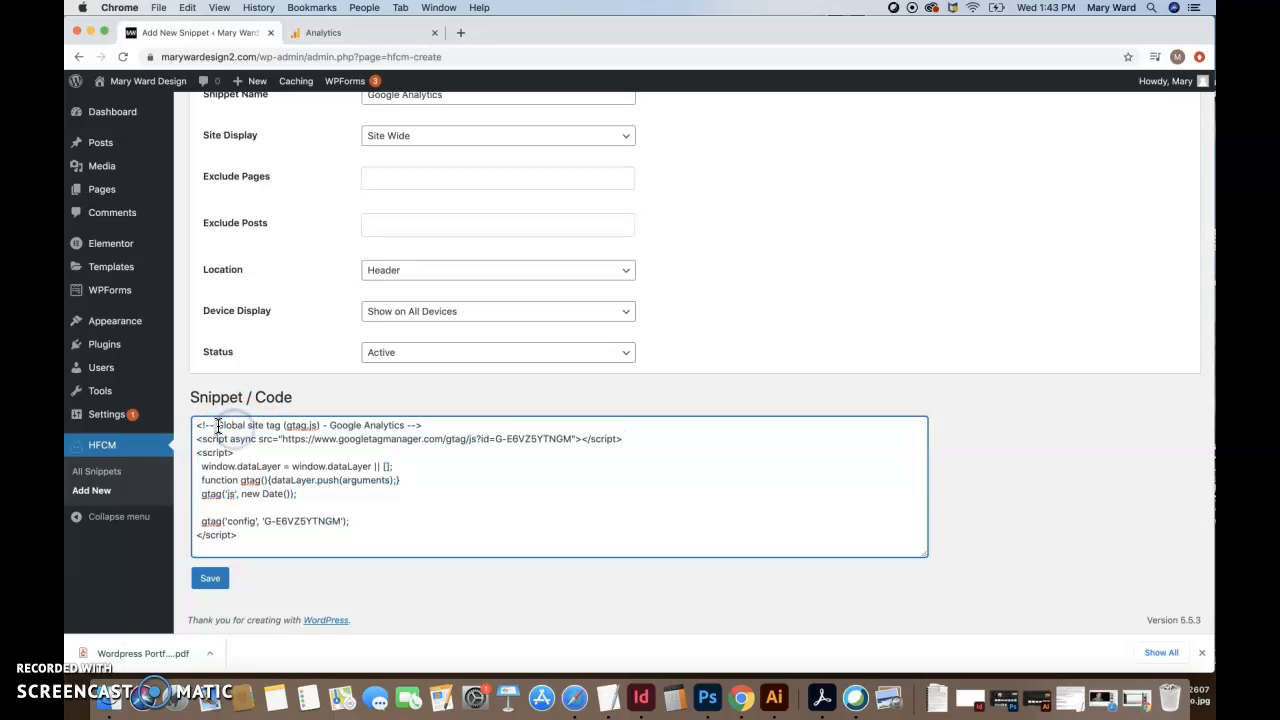
left_click_drag(200, 425, 438, 422)
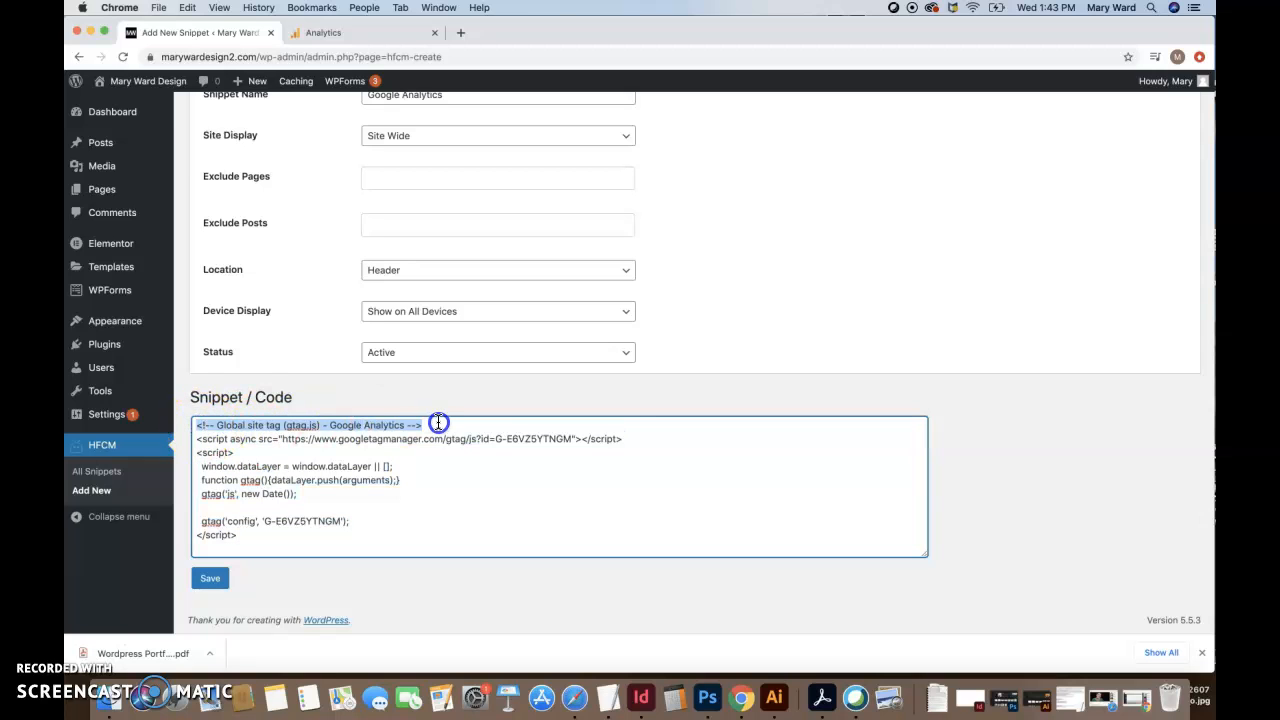
left_click(212, 580)
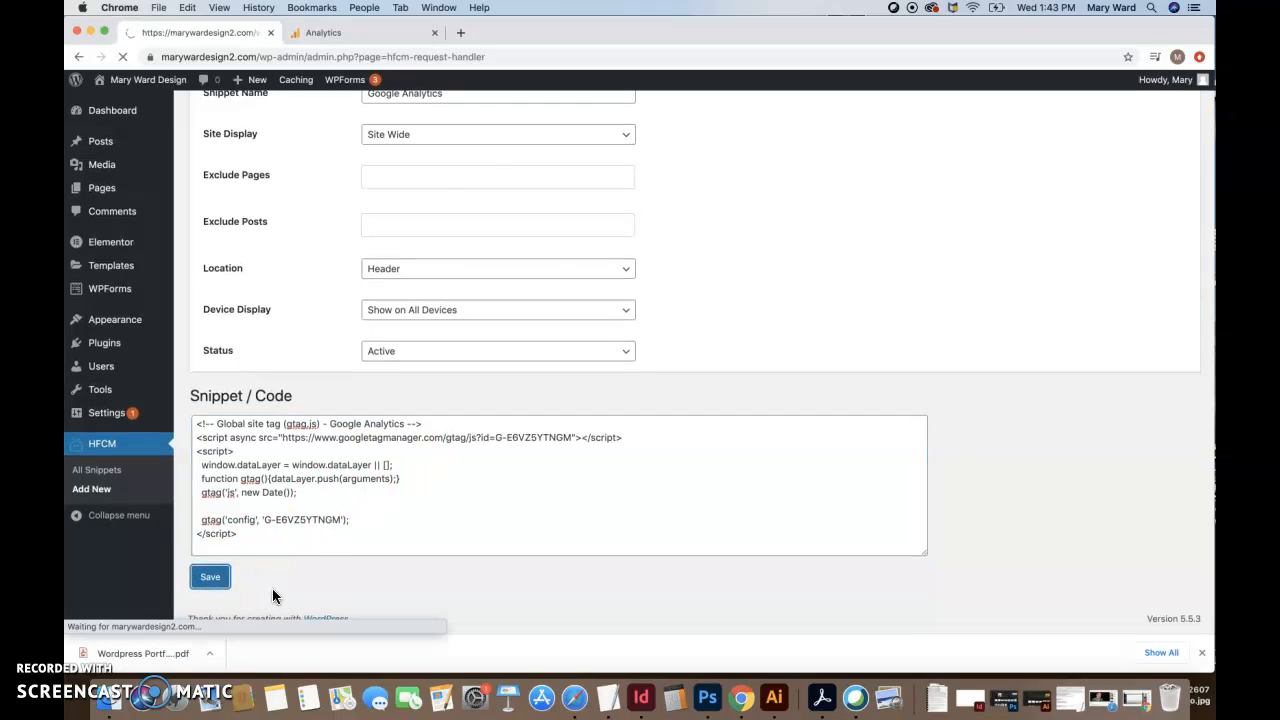
Return to Google Analytics, review the web stream's tagging instructions and close the stream details.
left_click(337, 32)
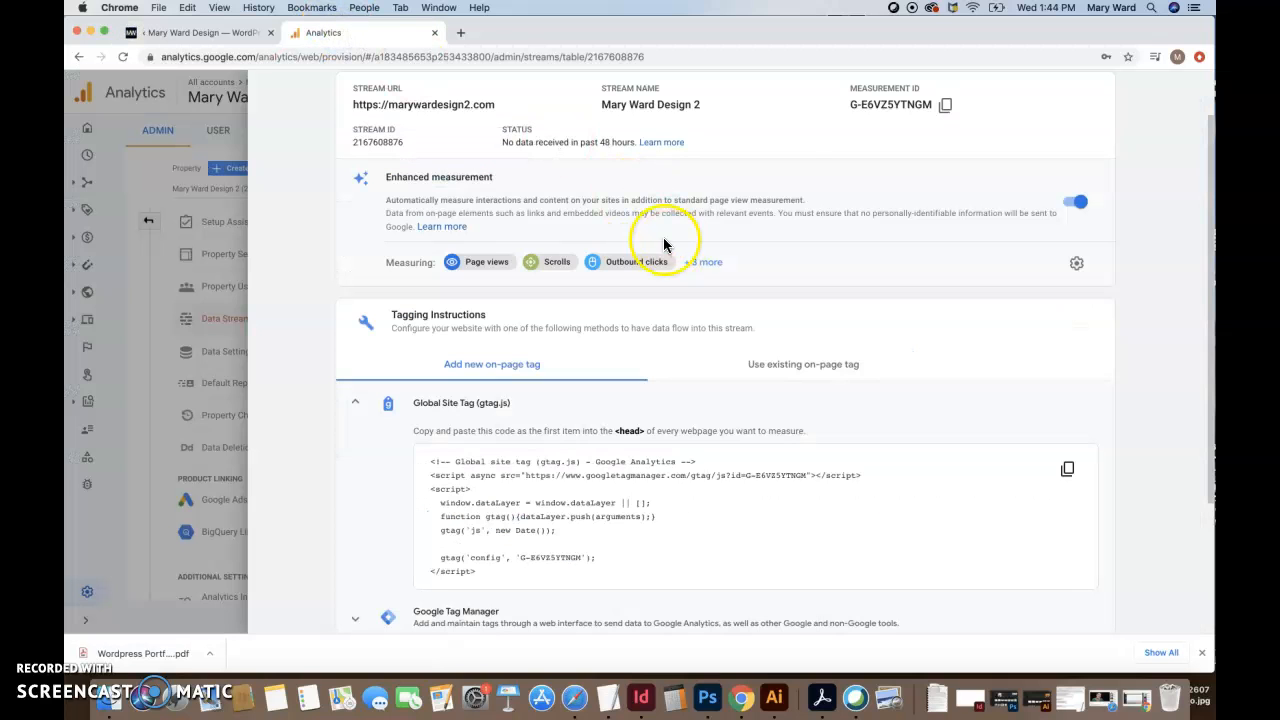
scroll(815, 406, "down", 3)
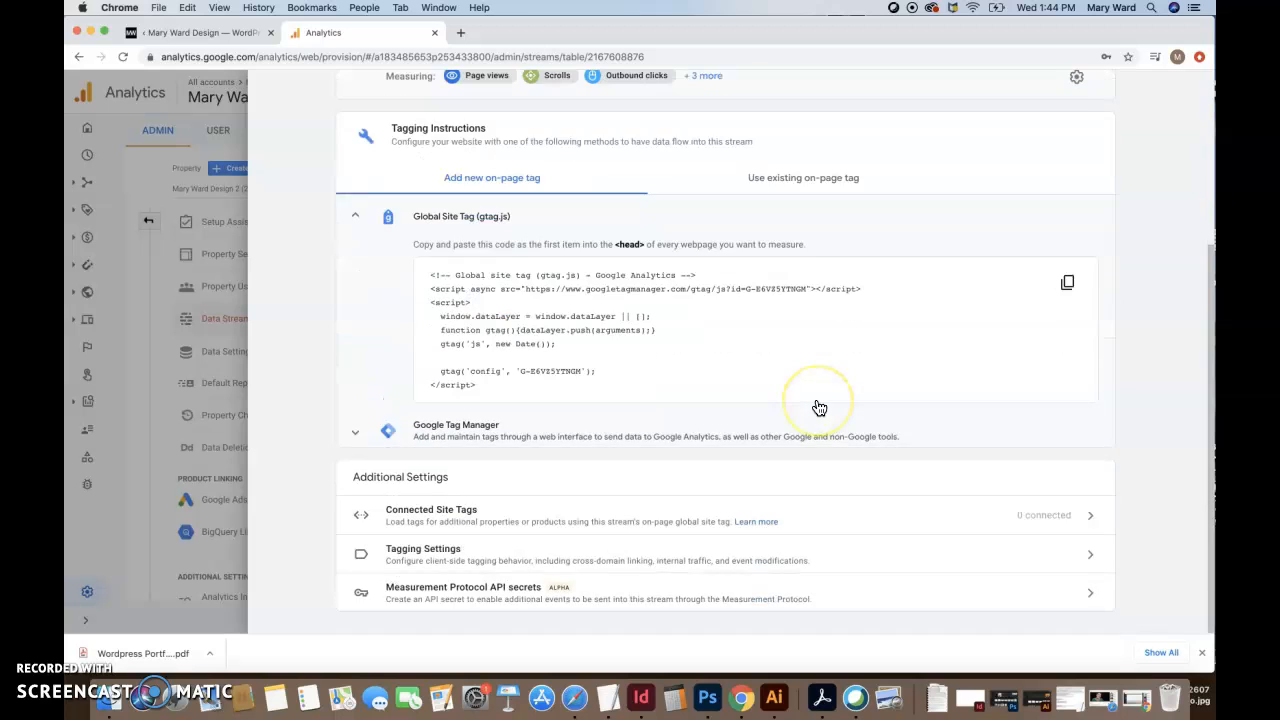
scroll(818, 407, "up", 4)
left_click(371, 237)
left_click(274, 94)
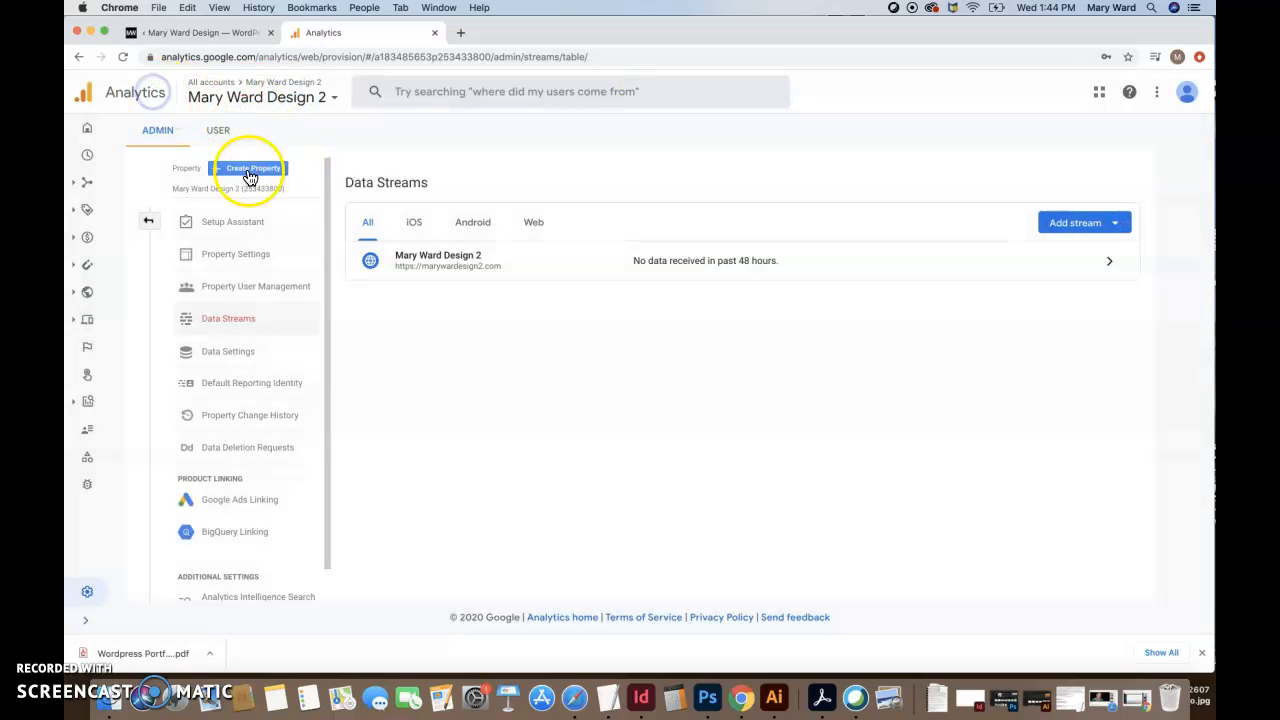
Look at the account selector and data stream, open the property's Home overview and dismiss the comparison tour prompt.
left_click(271, 97)
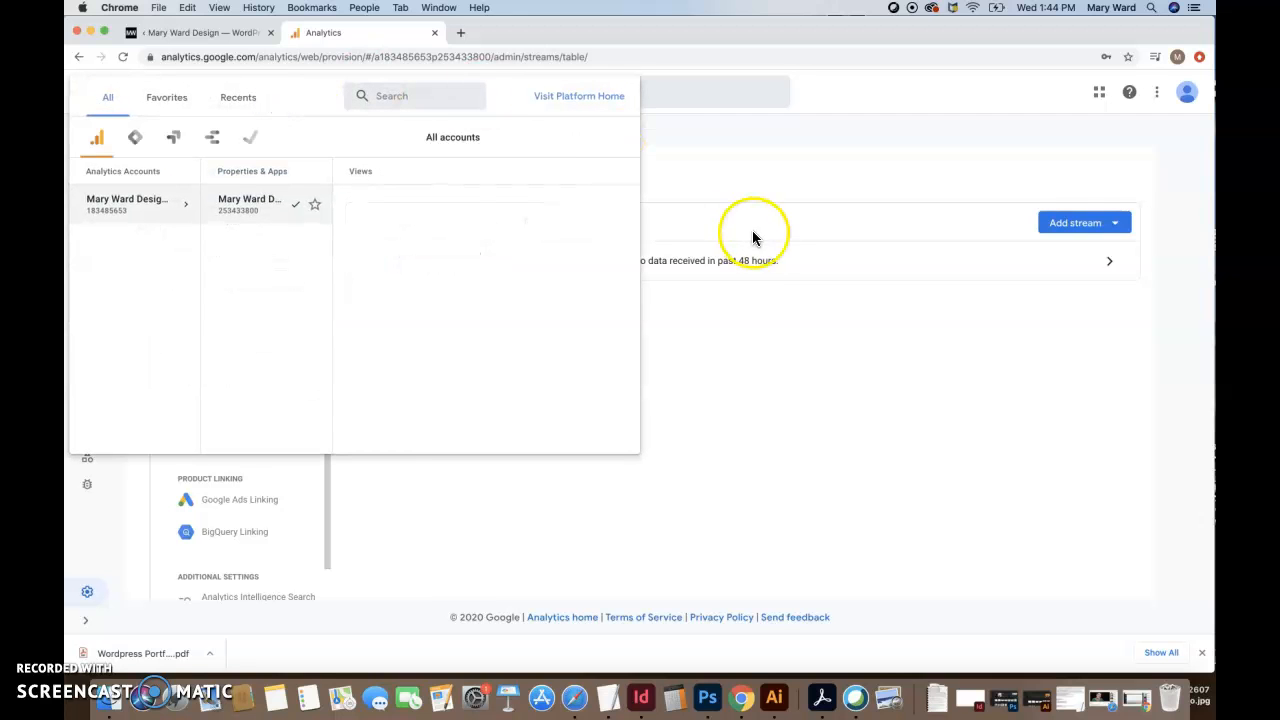
left_click(760, 262)
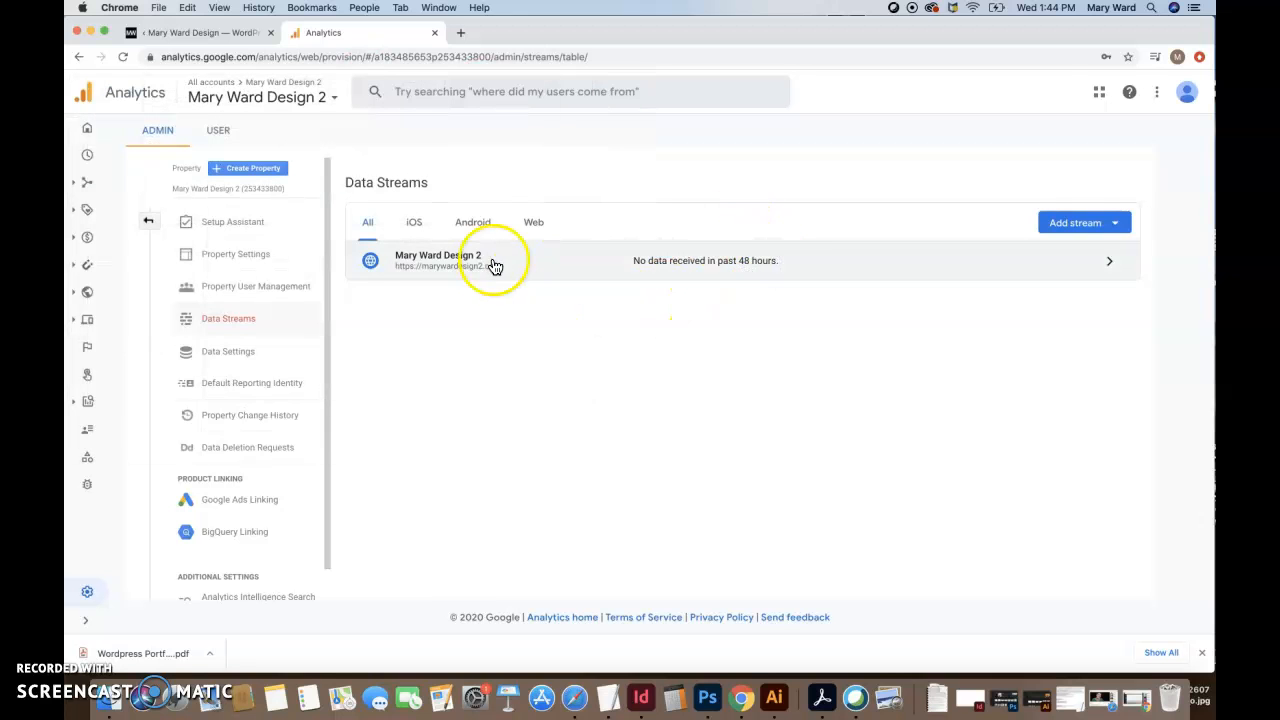
left_click(485, 264)
left_click(272, 91)
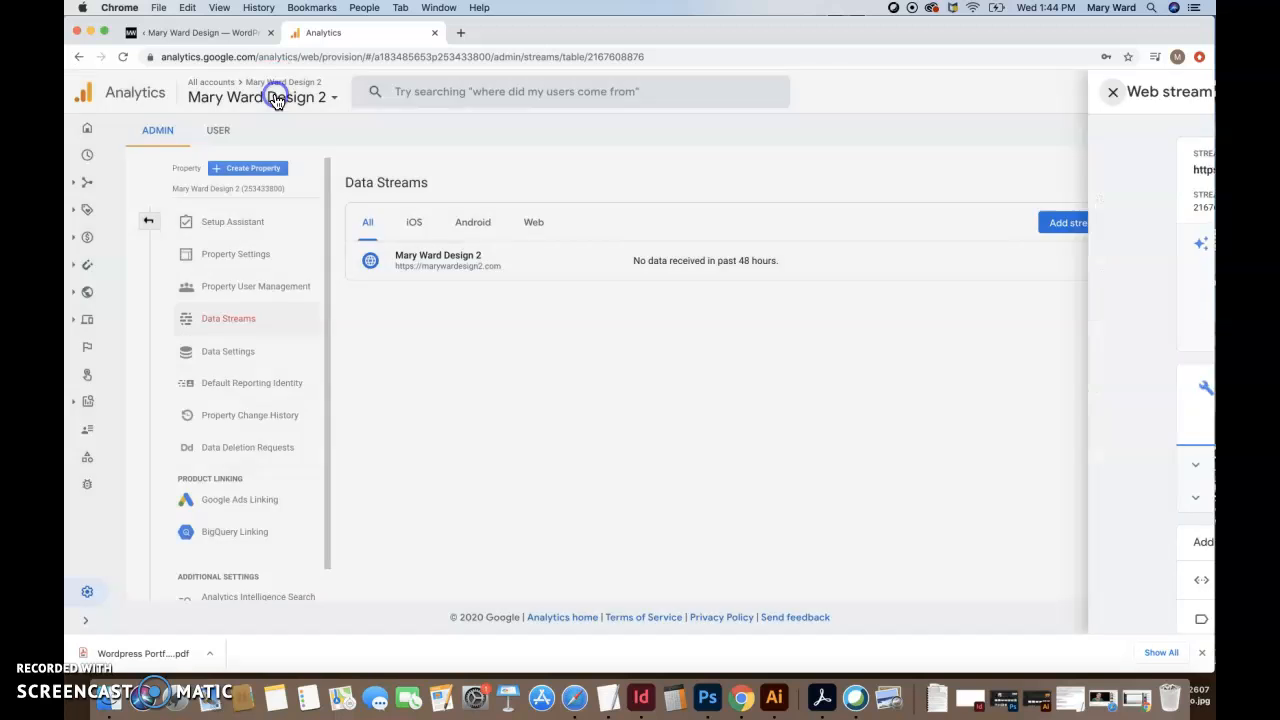
left_click(88, 128)
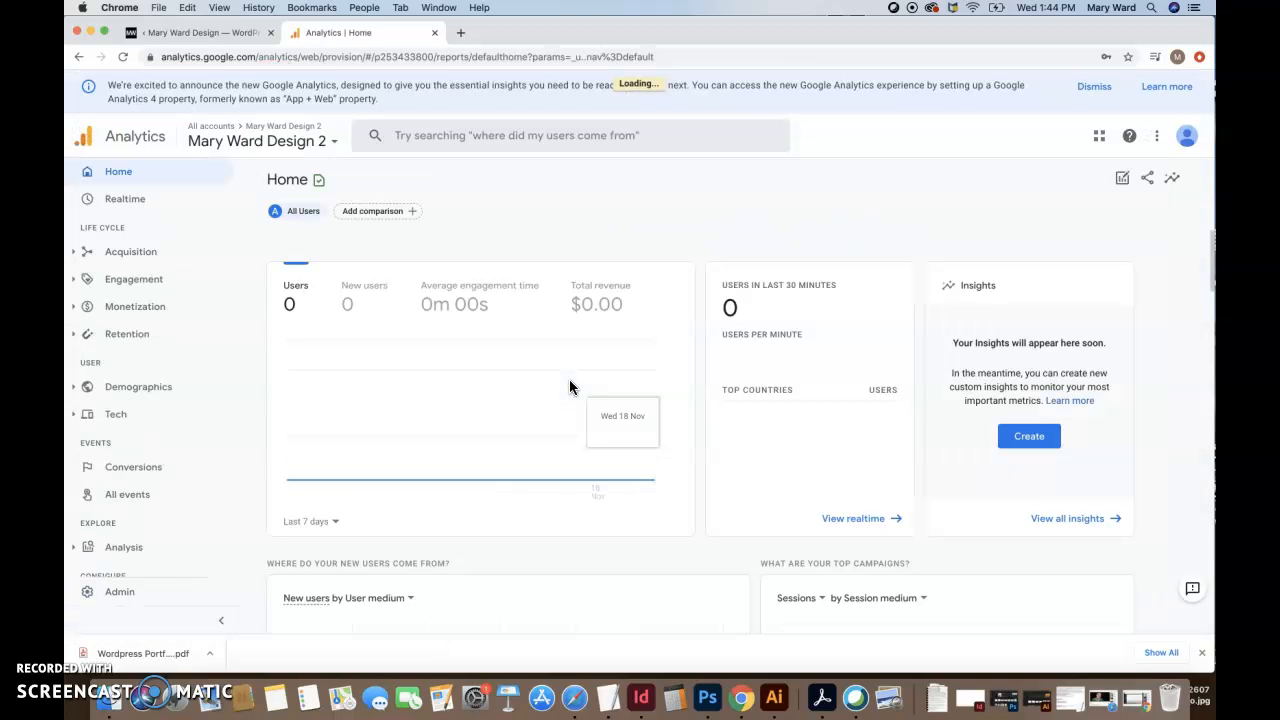
left_click(541, 364)
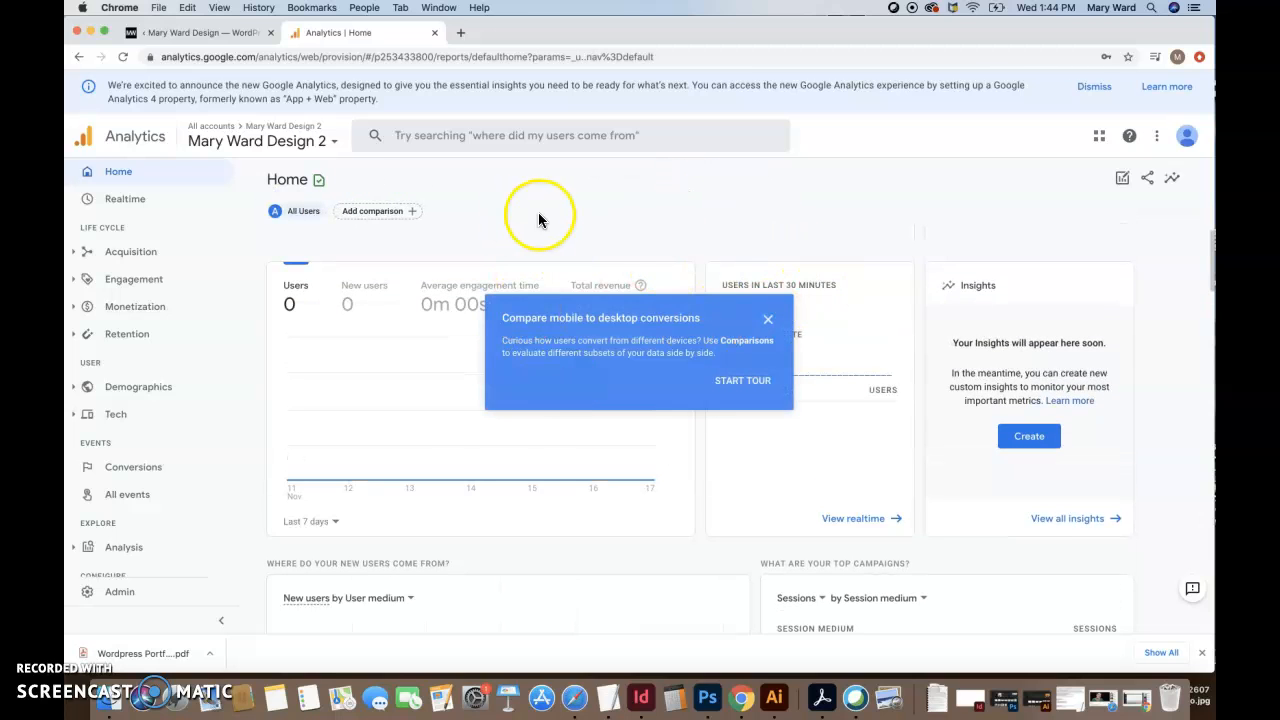
left_click(767, 319)
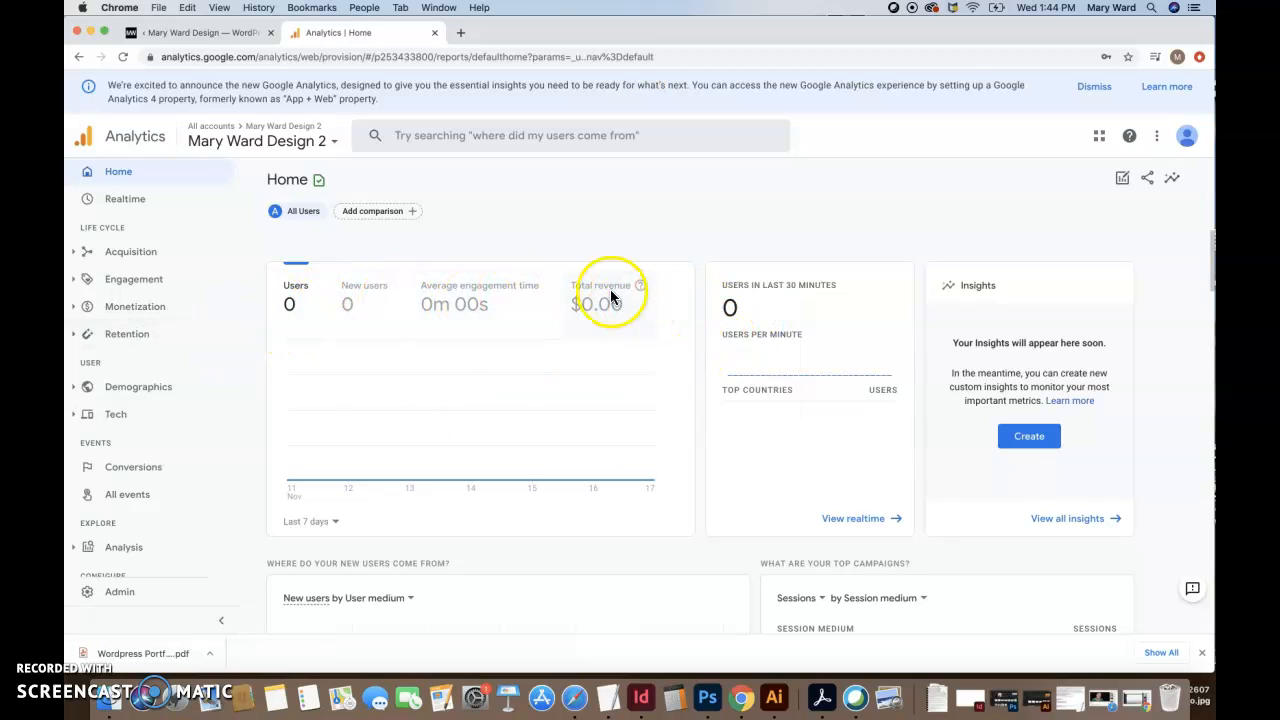
Examine the Home overview cards on acquisition, countries, retention, page views, conversions and products, plus the available report categories.
scroll(695, 416, "down", 5)
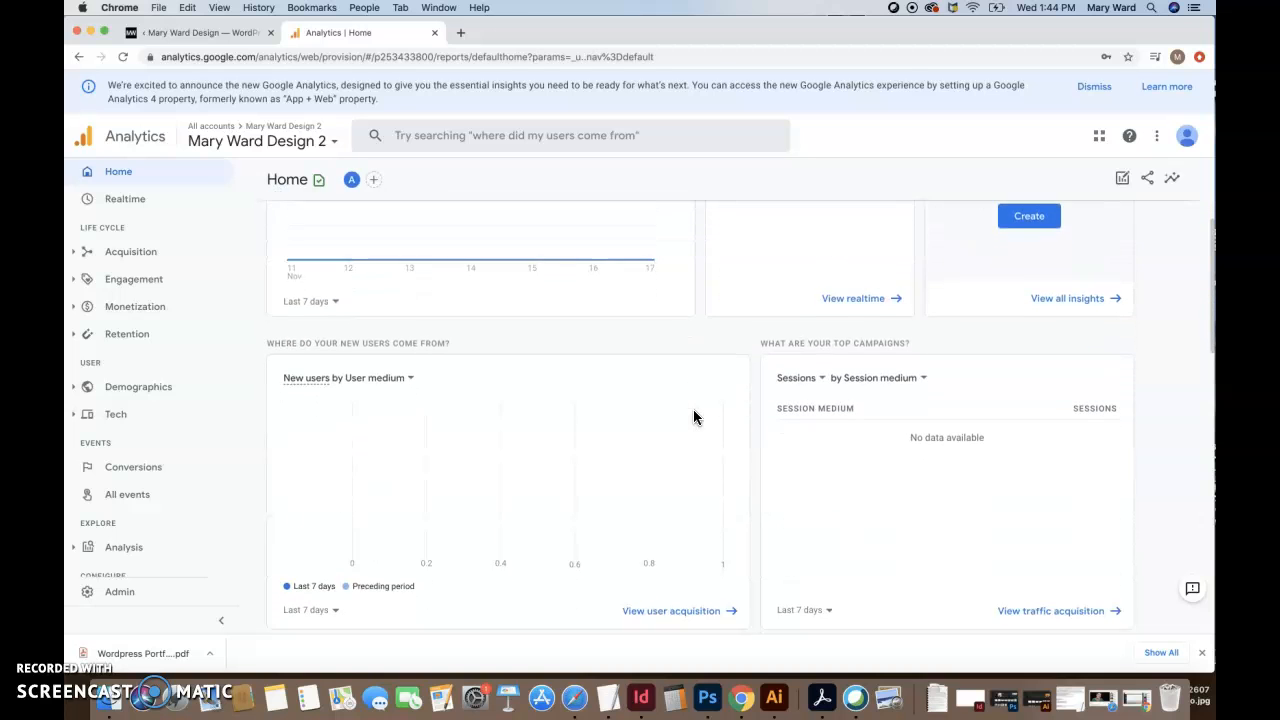
scroll(693, 416, "down", 4)
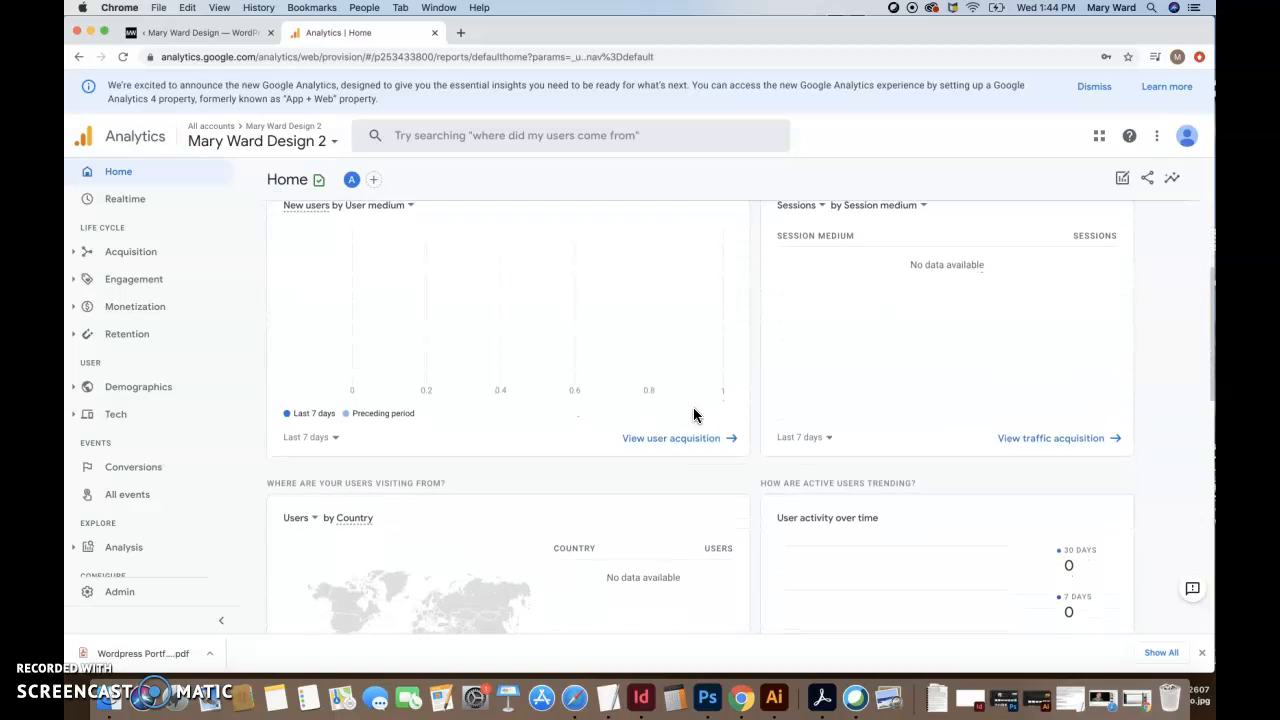
scroll(693, 414, "down", 2)
left_click(616, 407)
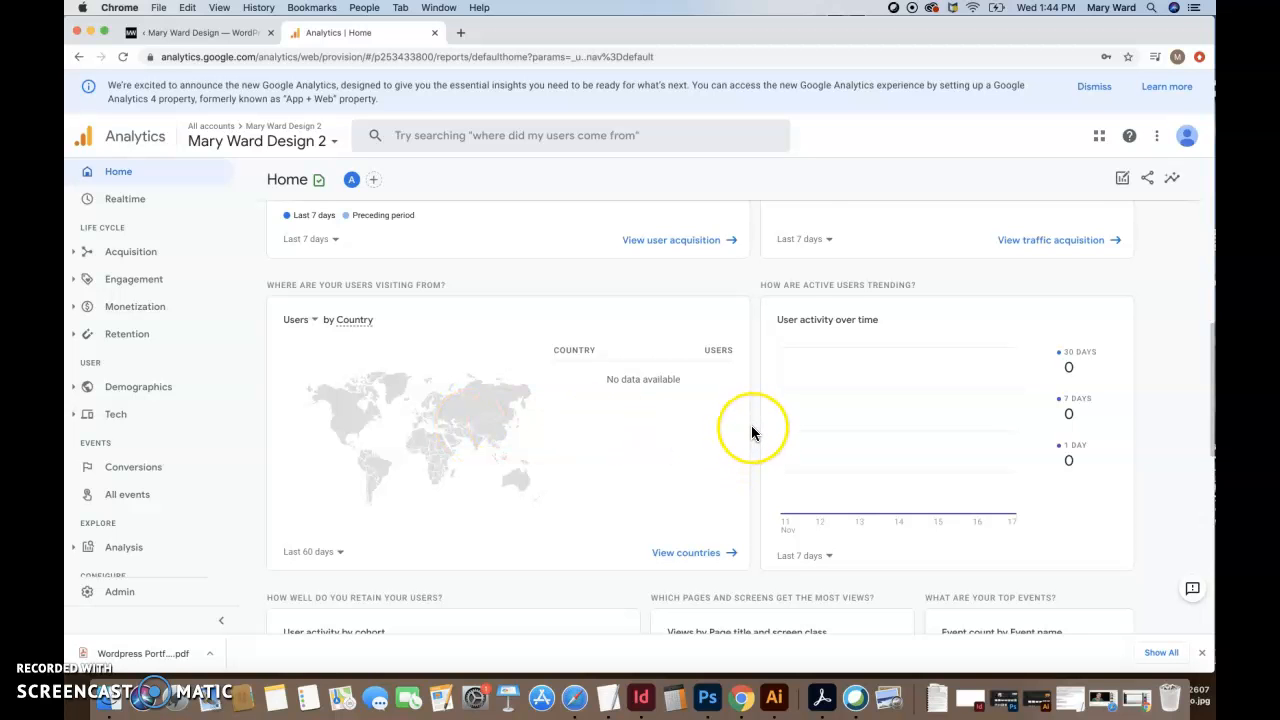
scroll(745, 445, "down", 2)
scroll(752, 432, "down", 4)
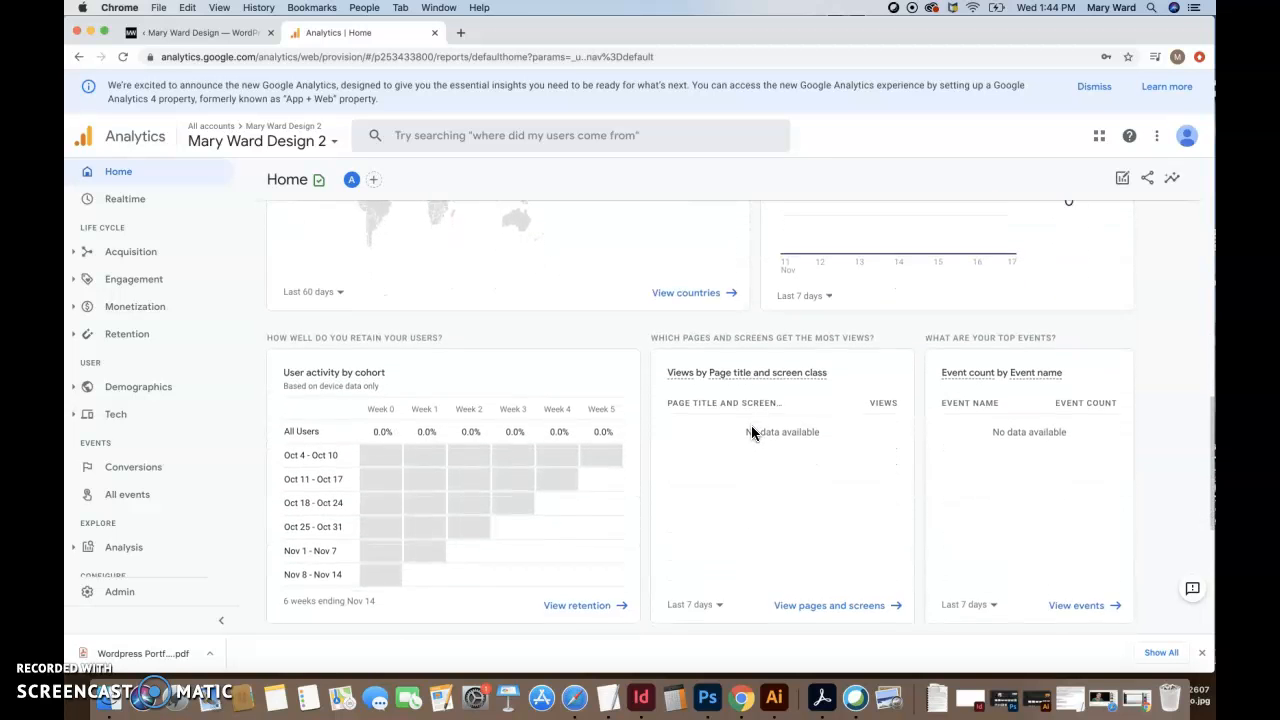
scroll(752, 432, "down", 1)
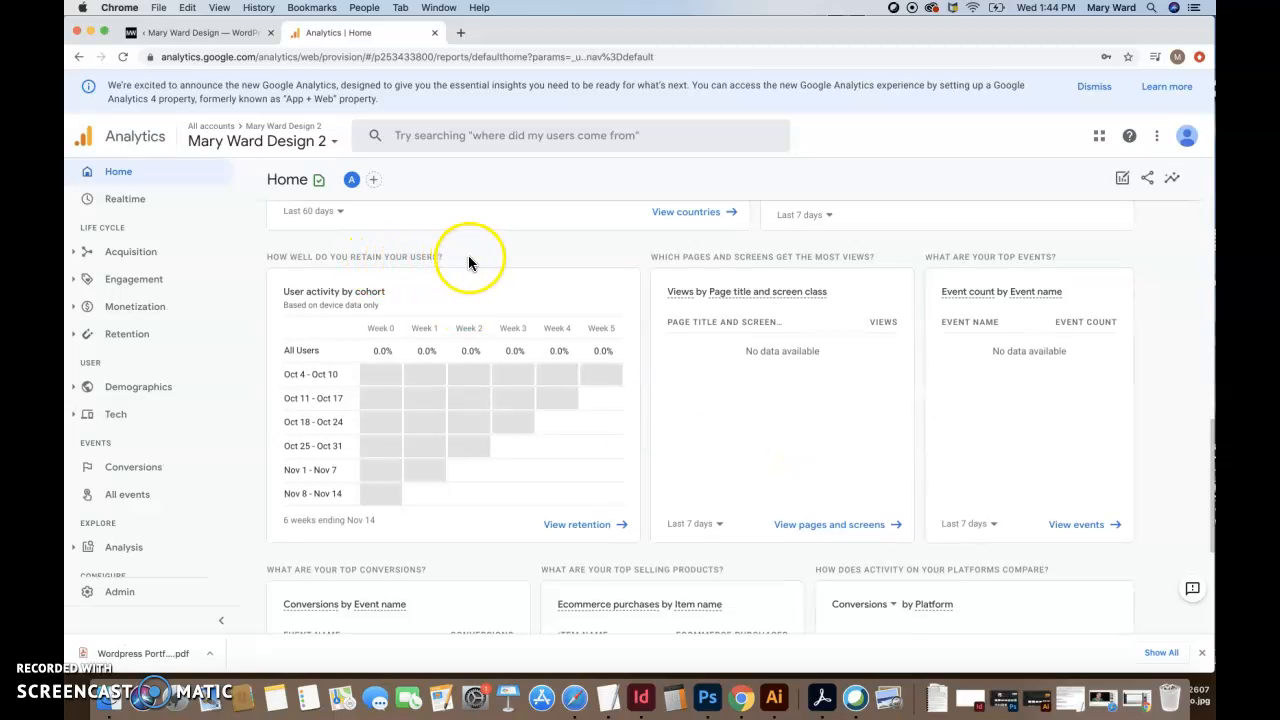
scroll(475, 257, "down", 1)
scroll(660, 318, "down", 1)
scroll(660, 322, "down", 5)
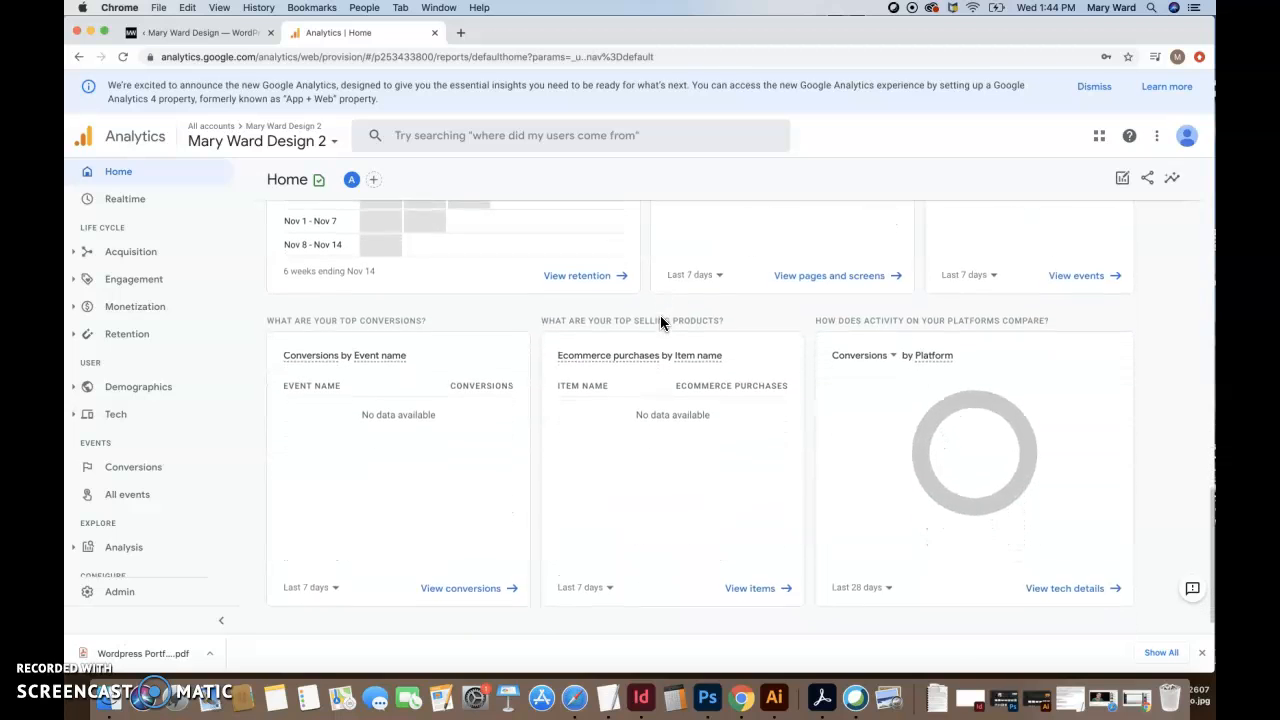
scroll(660, 322, "down", 1)
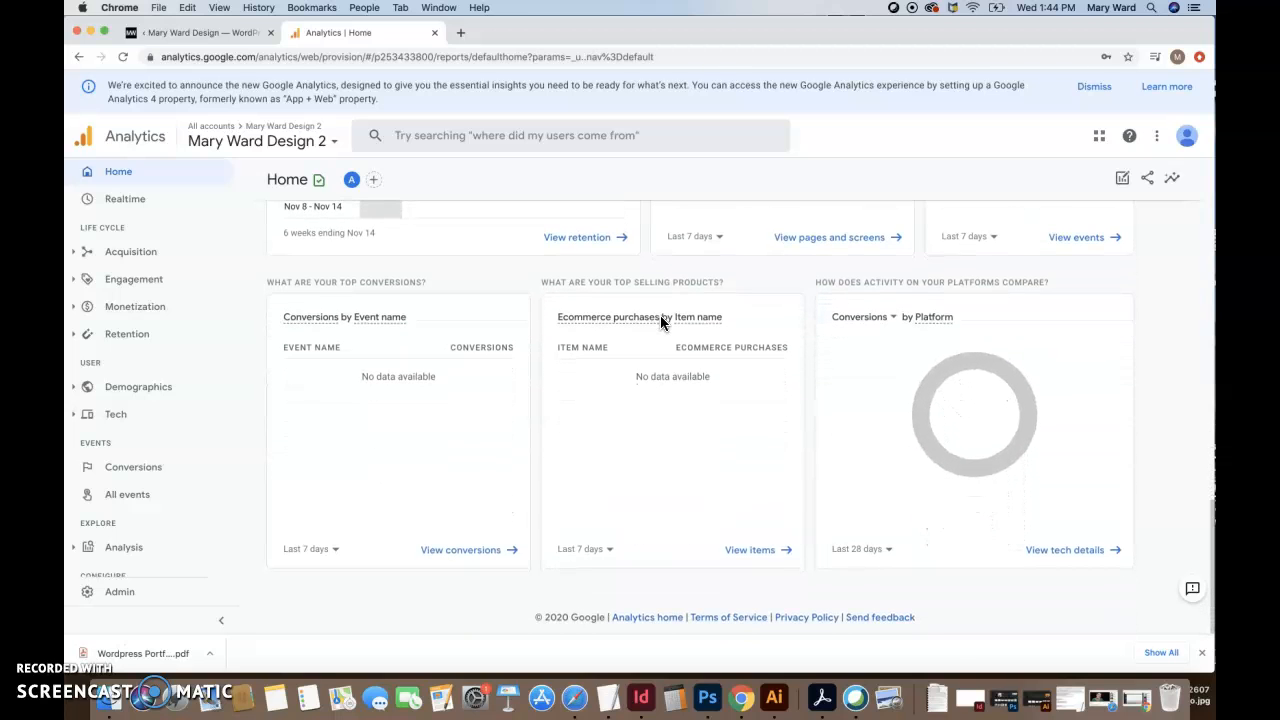
triple_click(537, 284)
left_click(574, 283)
scroll(936, 380, "up", 5)
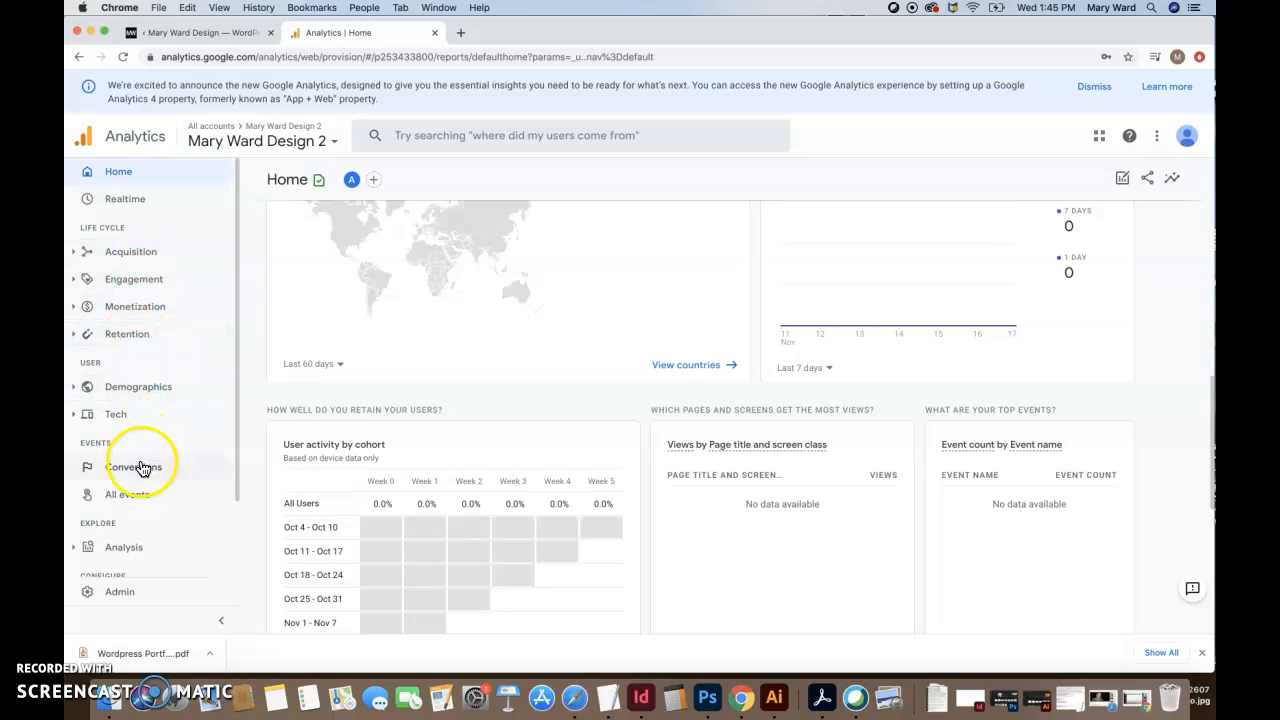
scroll(137, 529, "down", 2)
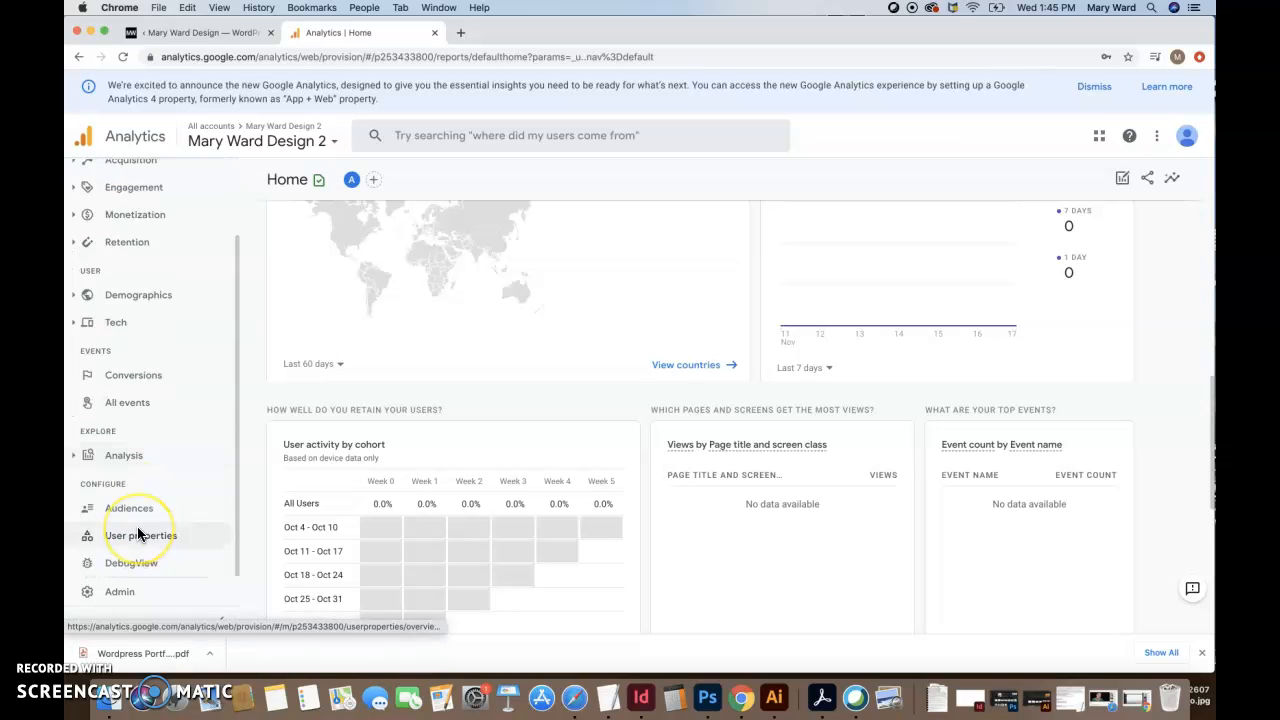
scroll(138, 533, "up", 2)
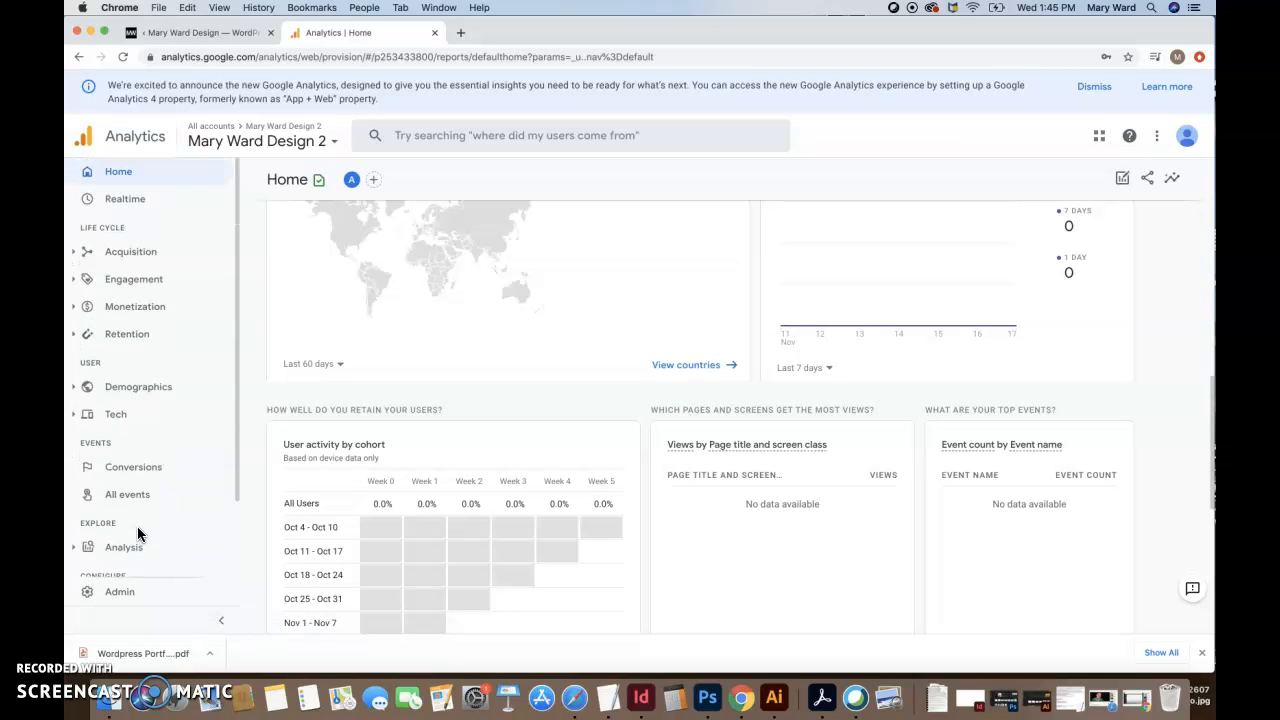
scroll(476, 272, "up", 5)
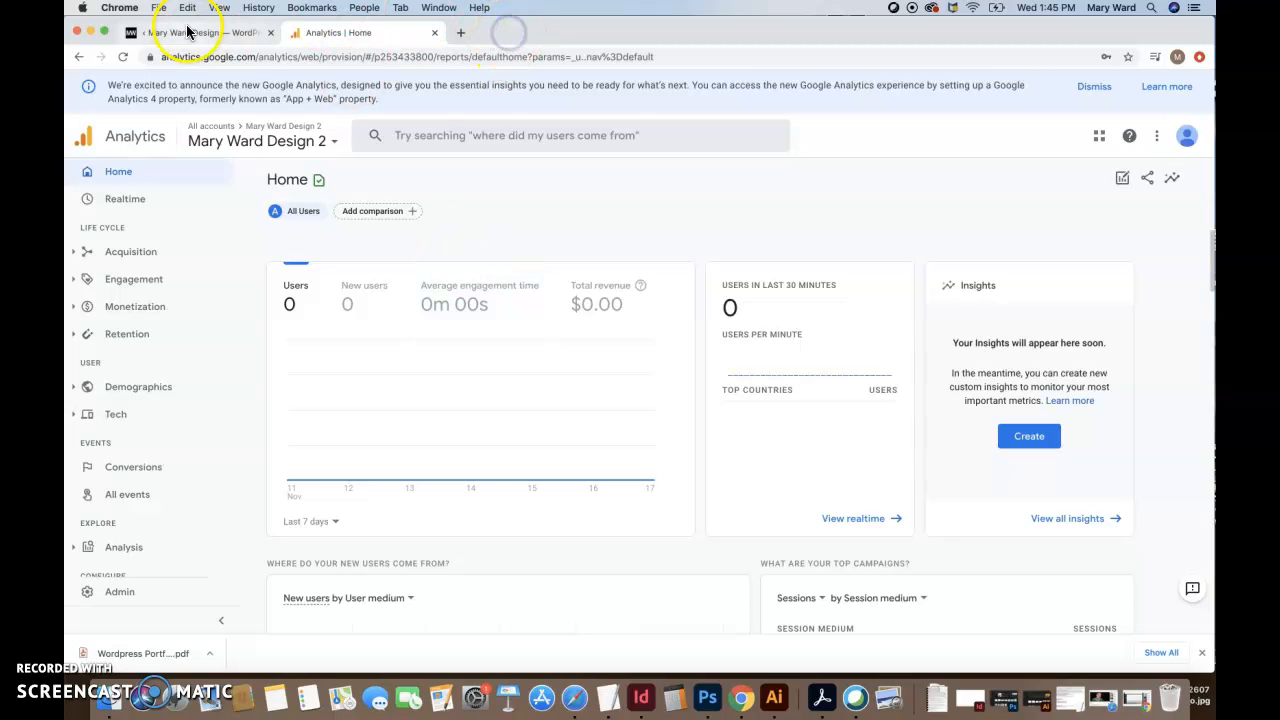
Open a new incognito window and load the portfolio website's home page in it.
left_click(160, 8)
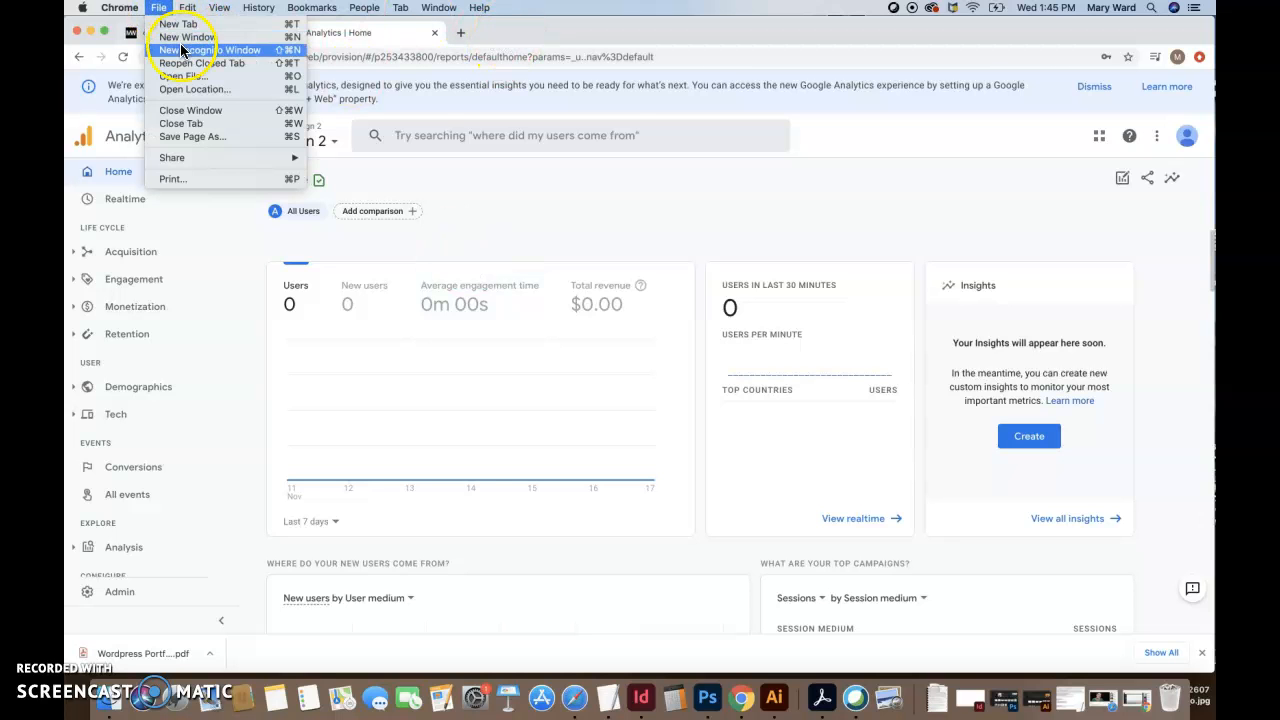
left_click(182, 50)
left_click_drag(203, 38, 210, 78)
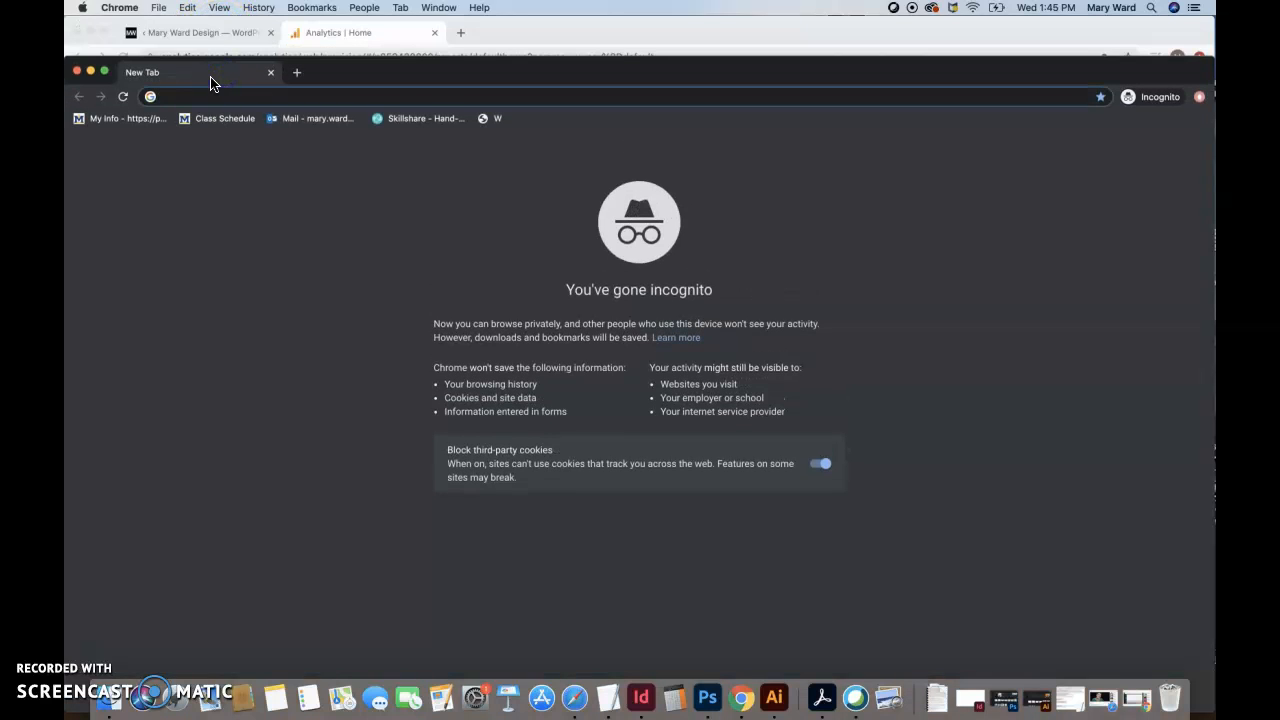
type("mary")
key("Return")
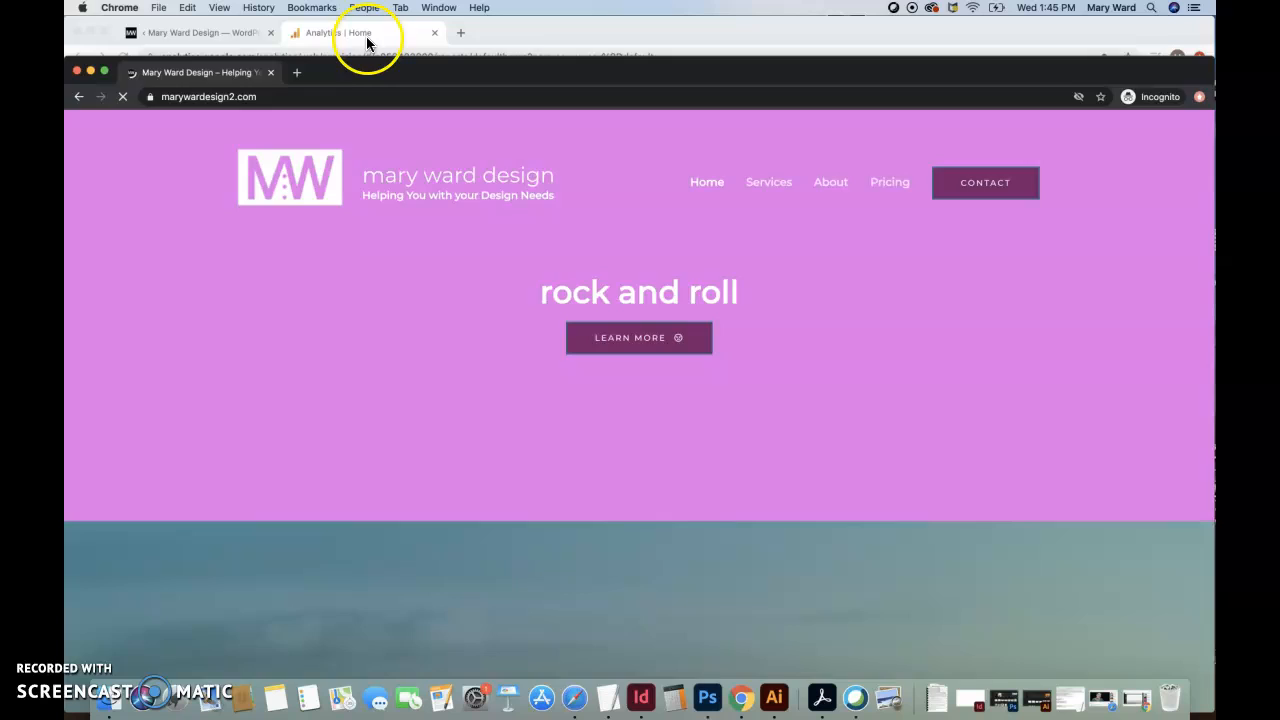
Return to Google Analytics and reload the Home overview to check for the visit.
left_click(367, 40)
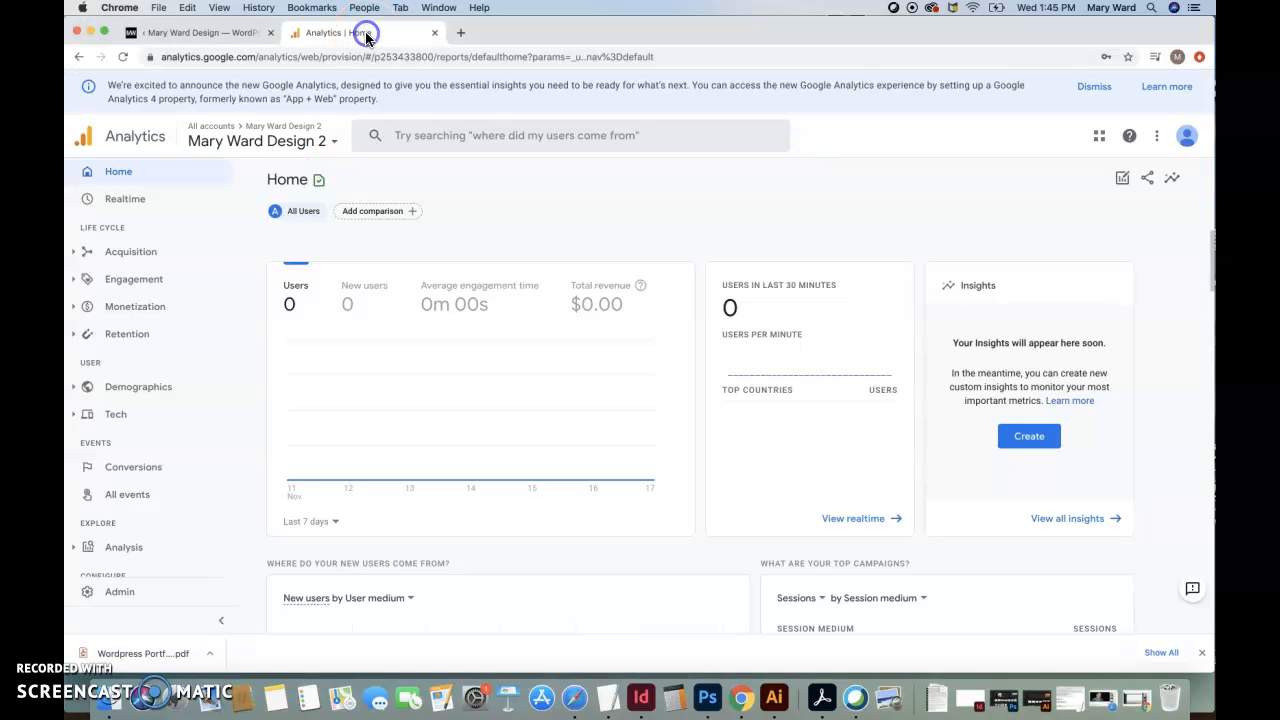
left_click(692, 56)
key("Return")
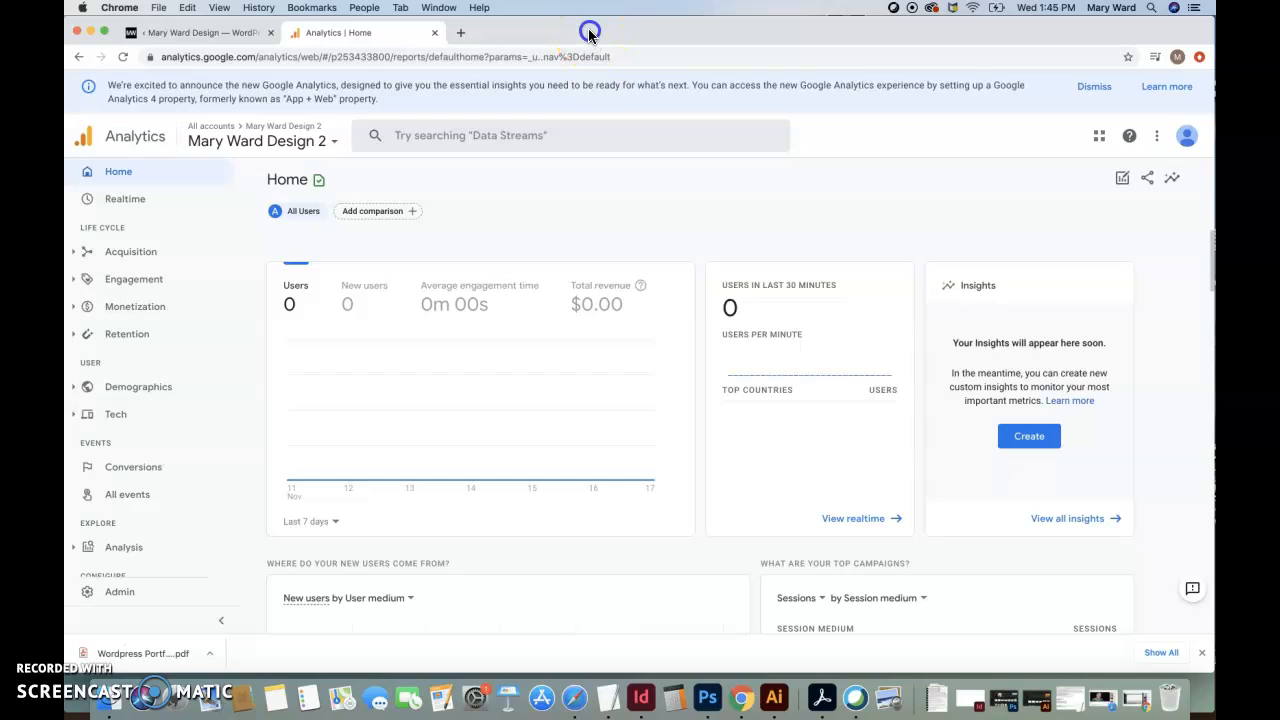
Switch back to the incognito window, reload the portfolio website and open its Services page.
left_click_drag(590, 35, 604, 124)
left_click(552, 74)
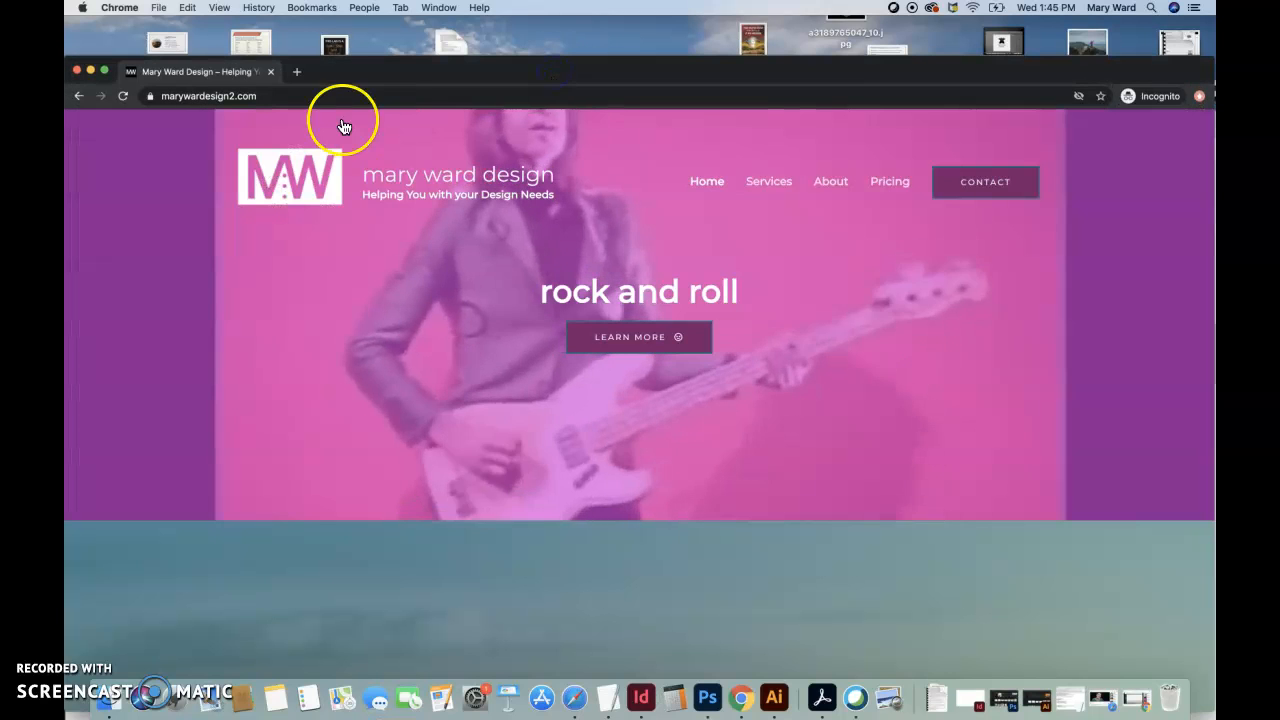
left_click(122, 96)
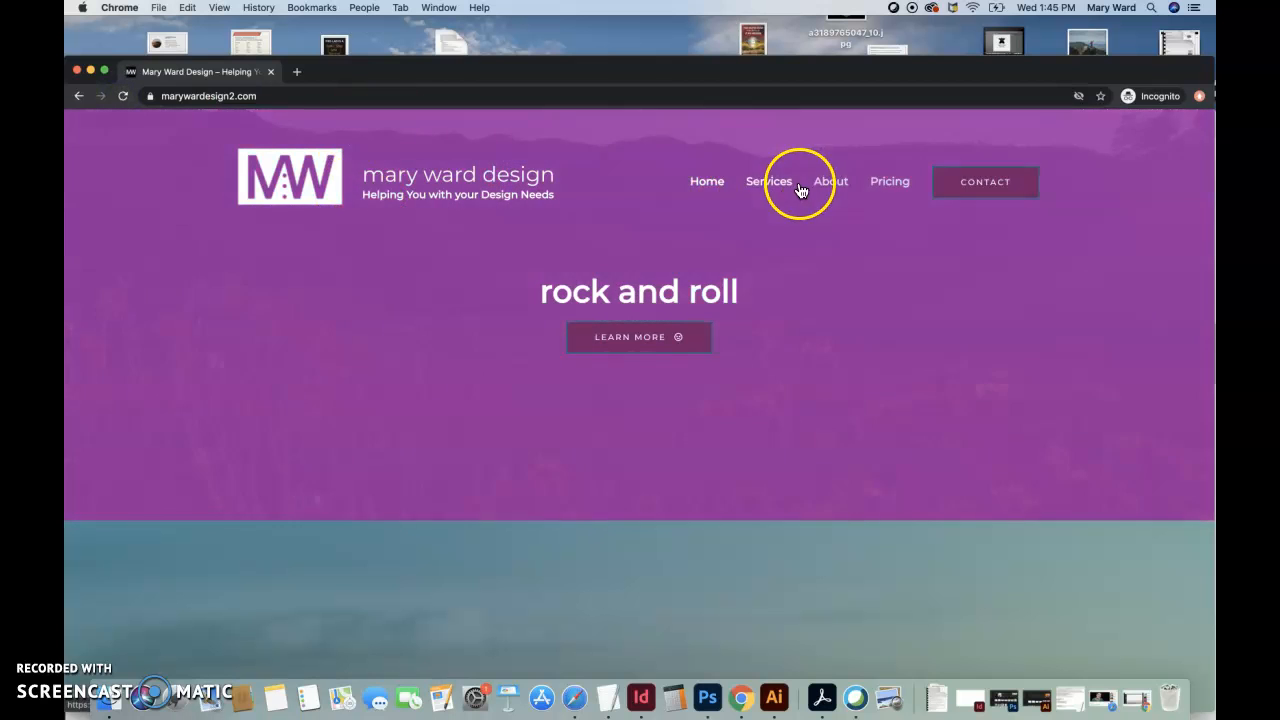
left_click(775, 181)
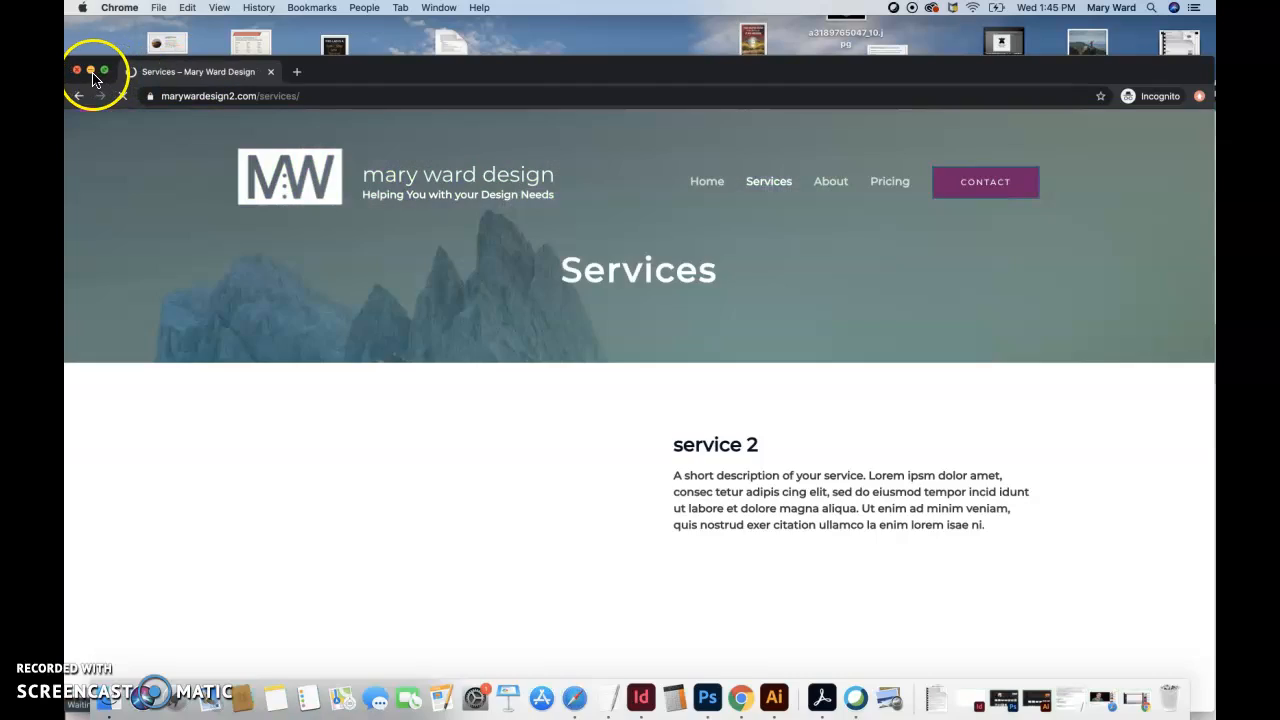
Minimize the incognito window and reload the Analytics Home overview to check for recorded users.
left_click(90, 71)
left_click(810, 153)
key("Return")
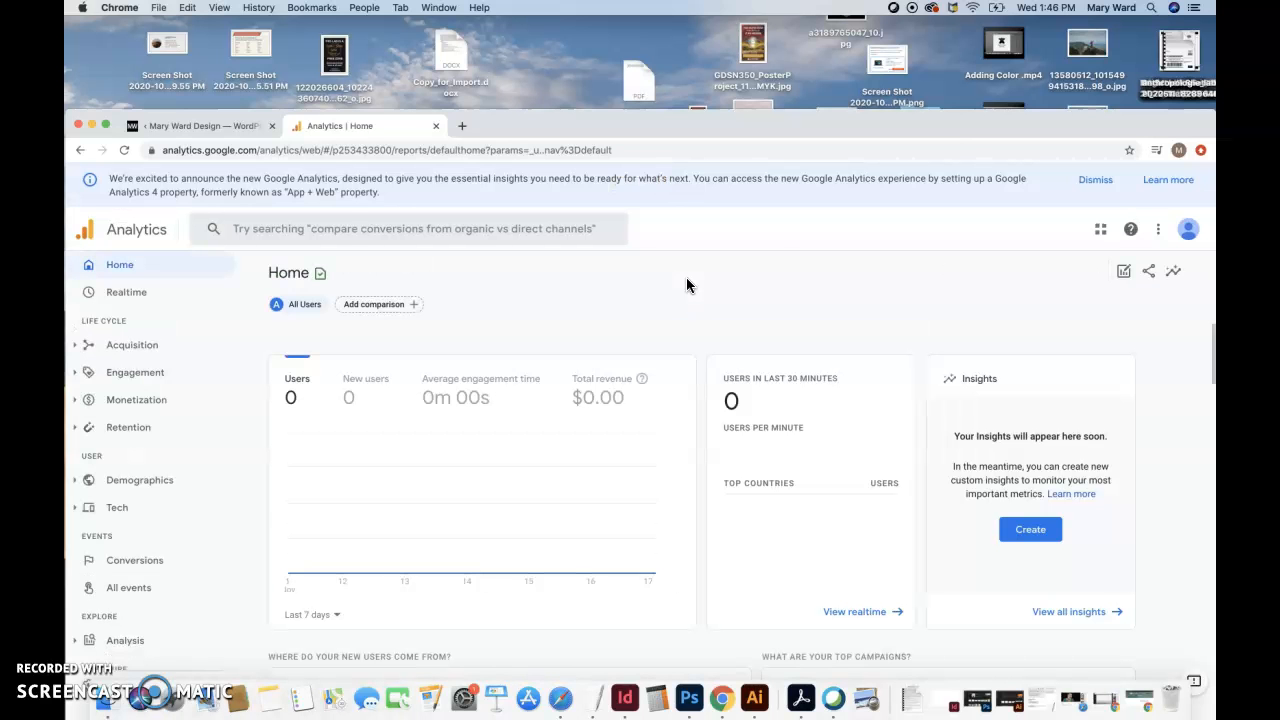
Move the Analytics window up the screen and highlight the Home overview's count of users in the last 30 minutes.
left_click_drag(711, 126, 717, 25)
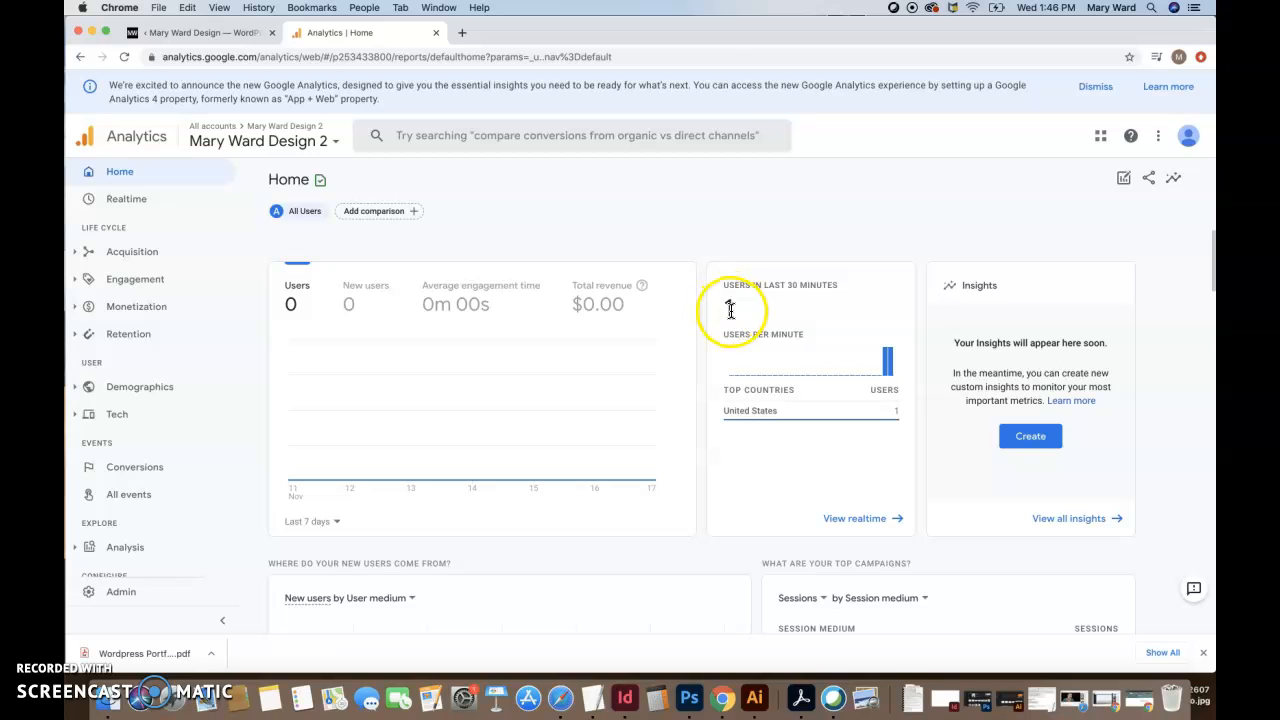
left_click_drag(729, 306, 708, 314)
left_click(729, 307)
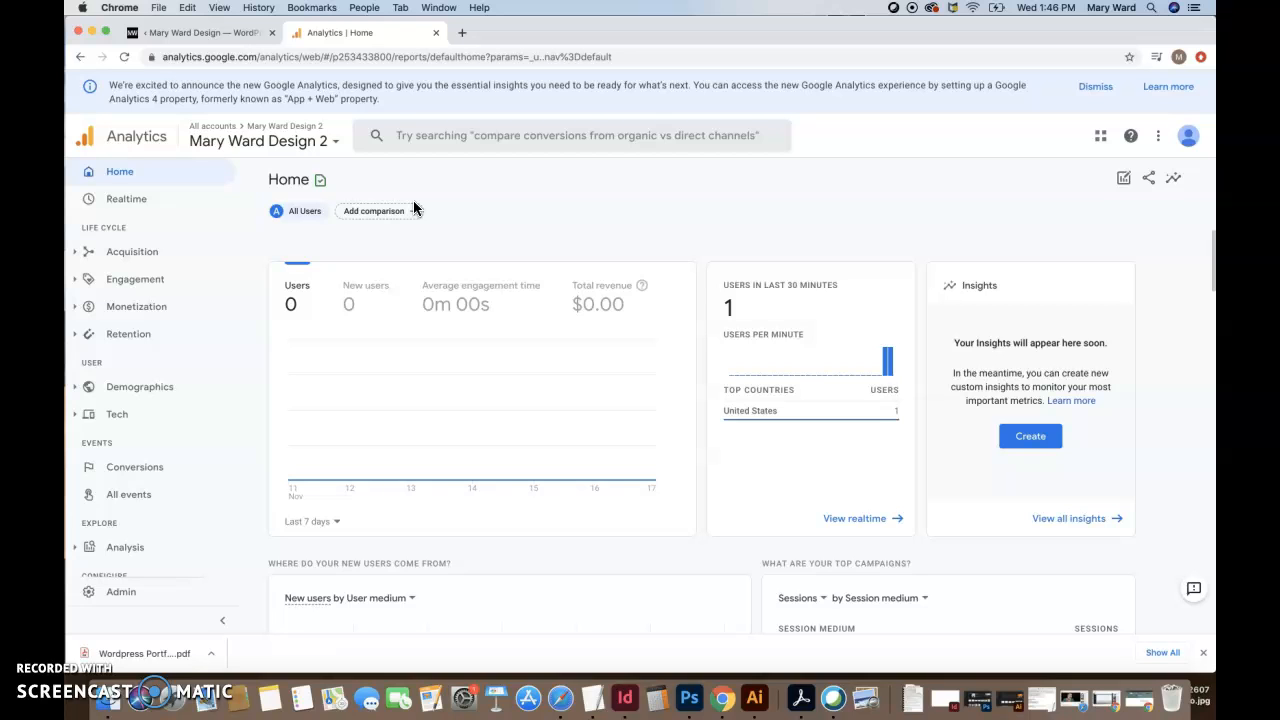
Go to the property's tag installation settings from the Setup Assistant and open the portfolio website's data stream.
left_click(121, 594)
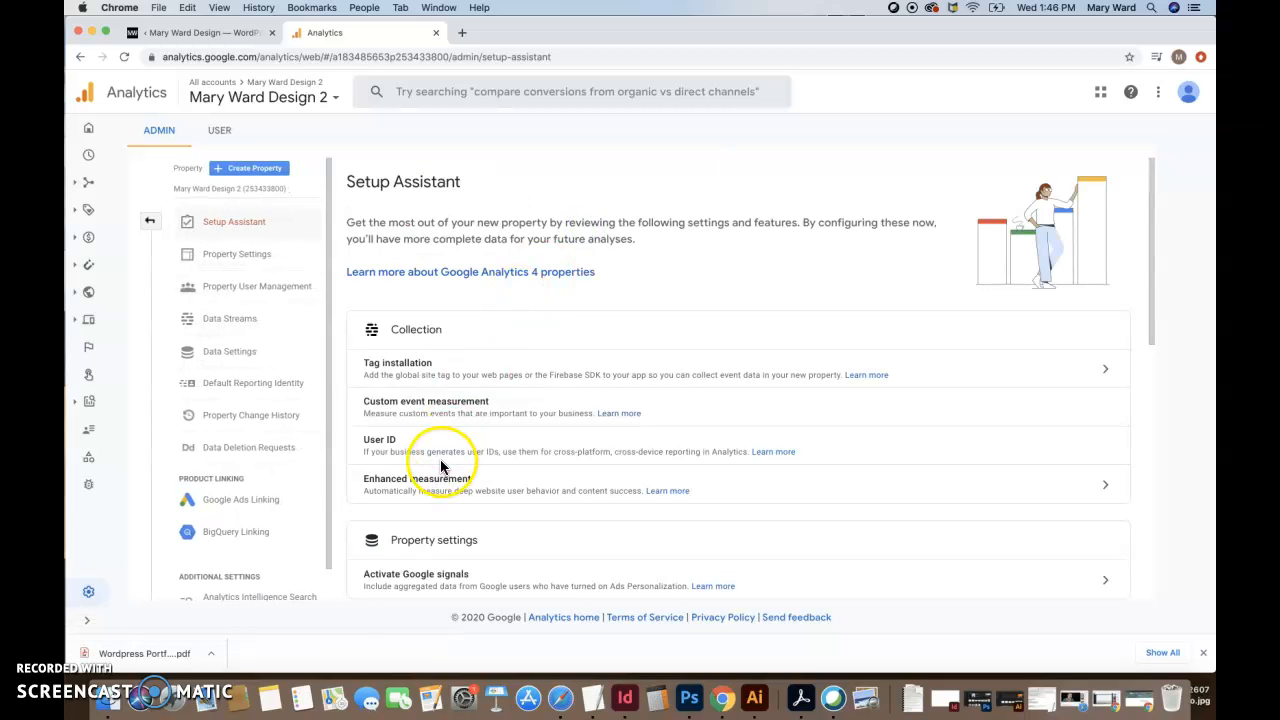
scroll(457, 450, "down", 1)
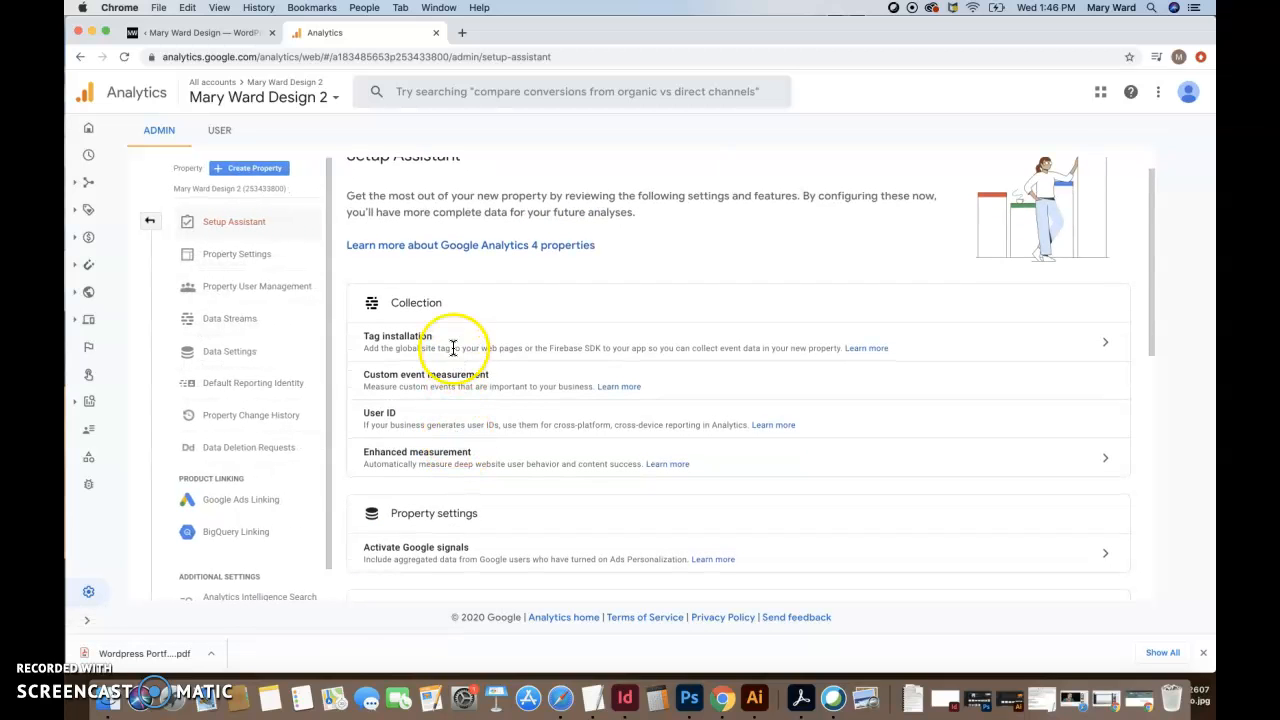
left_click(1103, 341)
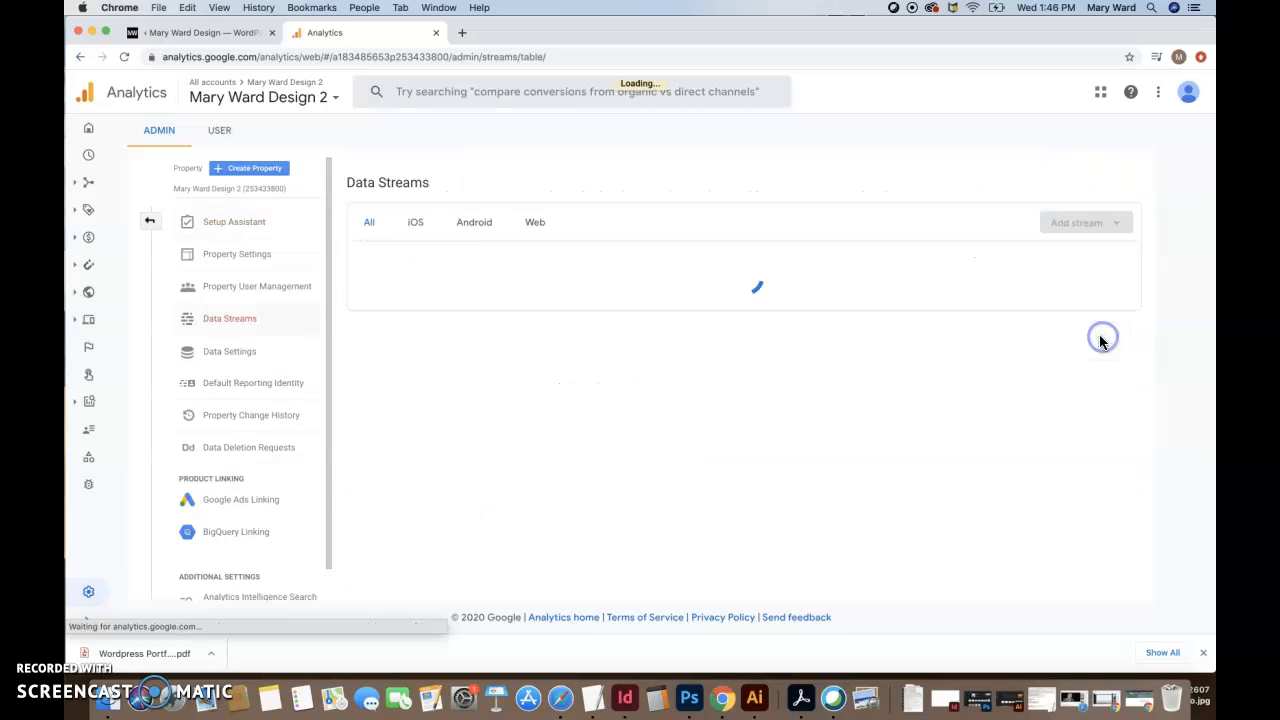
left_click(470, 258)
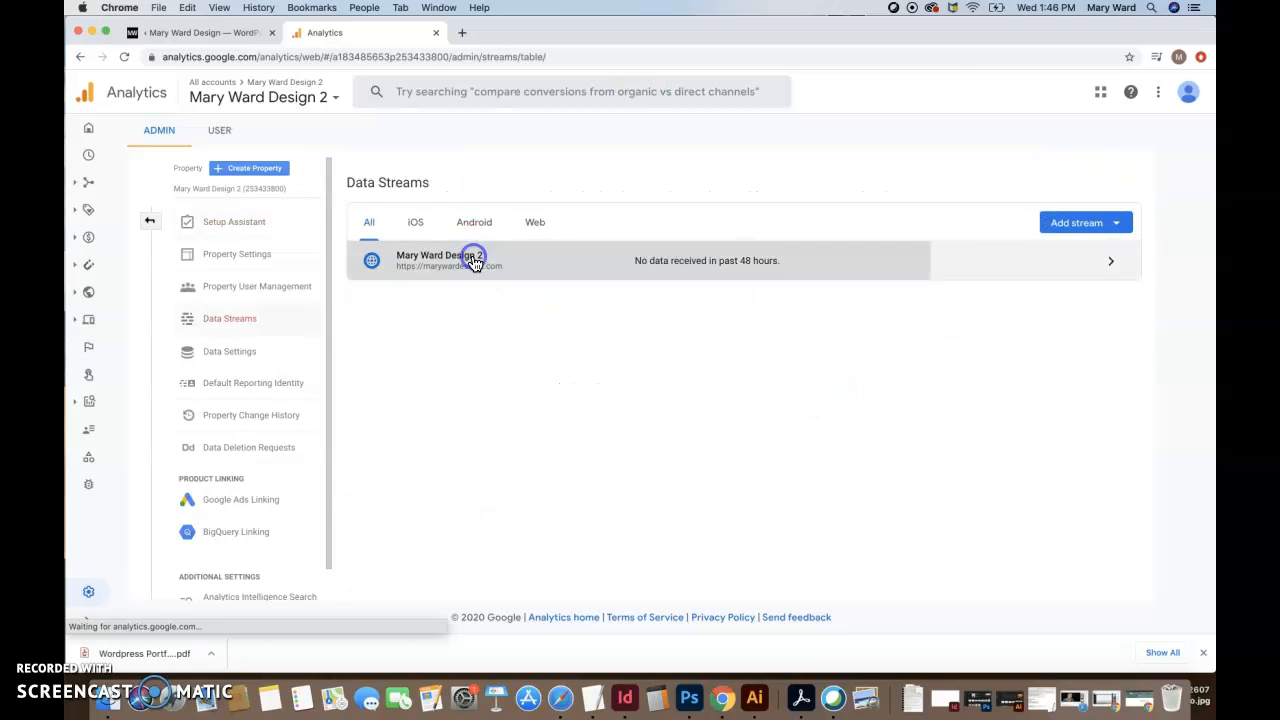
Expand the Global Site Tag (gtag.js) instructions, dismiss the survey and select the whole tracking script.
scroll(493, 495, "down", 1)
left_click(358, 437)
left_click(361, 437)
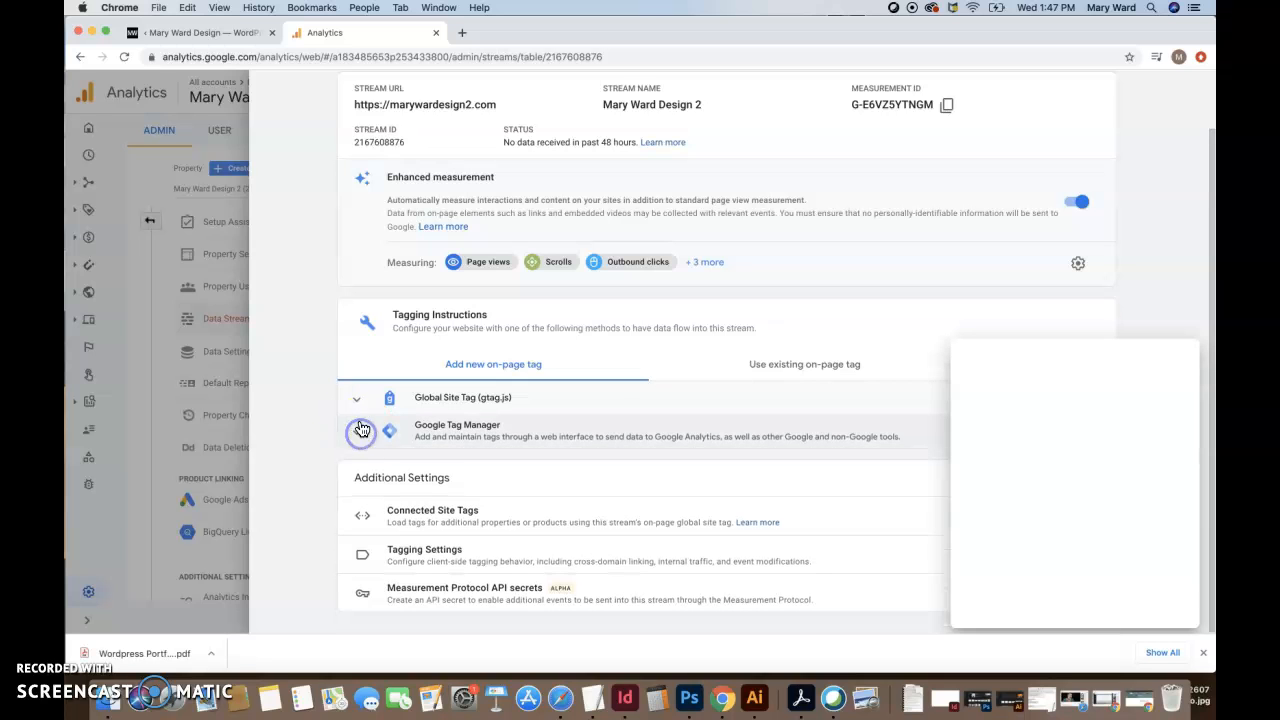
left_click(361, 403)
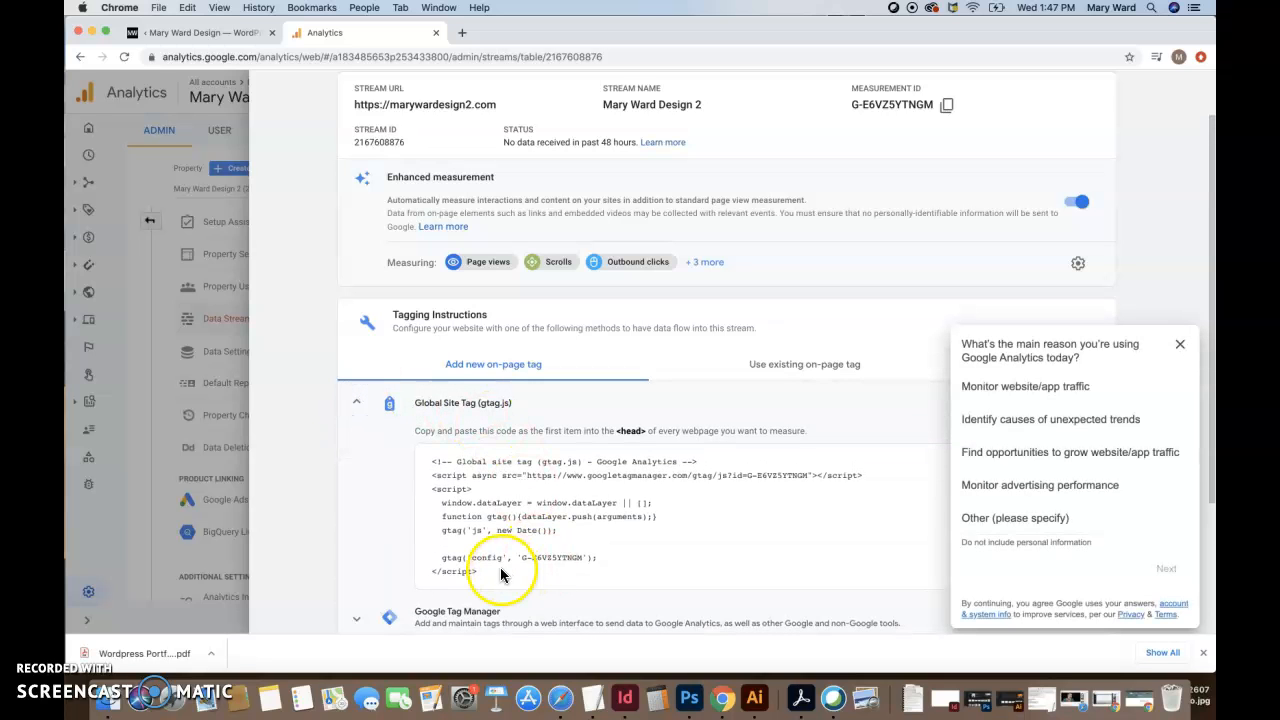
left_click(1180, 345)
left_click_drag(500, 583, 430, 463)
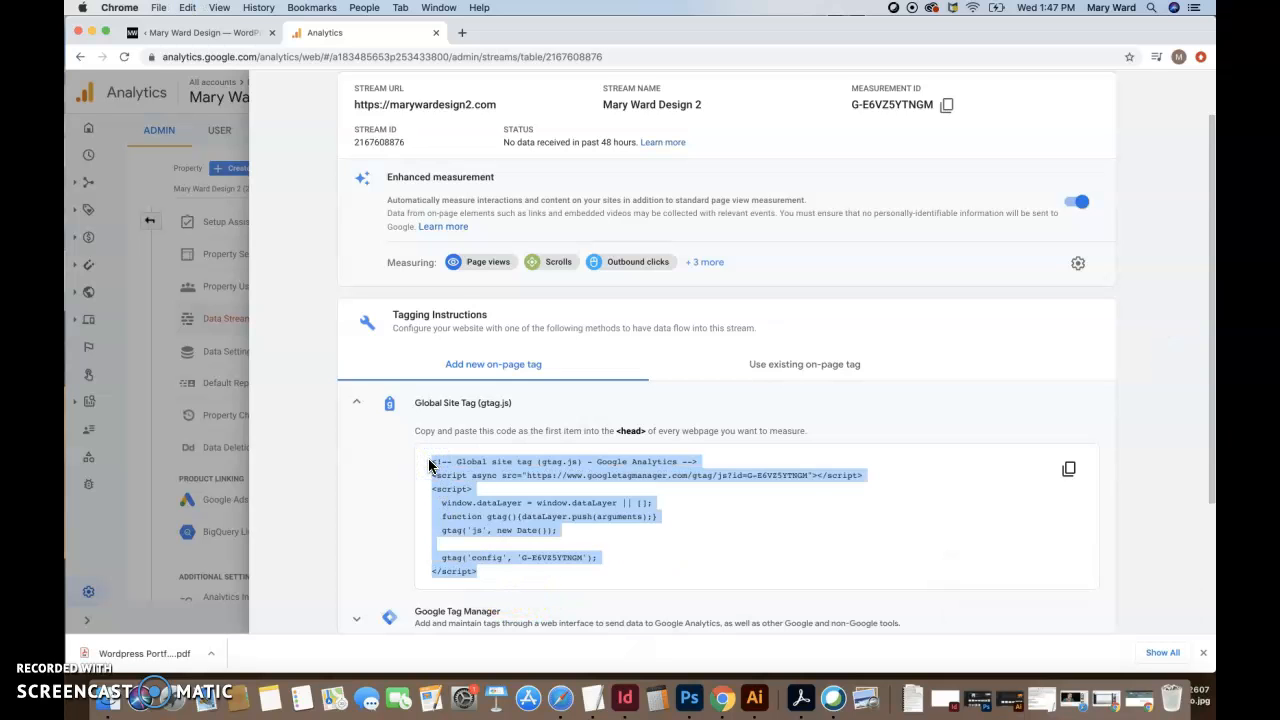
Switch to the WordPress dashboard, open the installed plugins list and highlight the Header Footer Code Manager name.
left_click(190, 32)
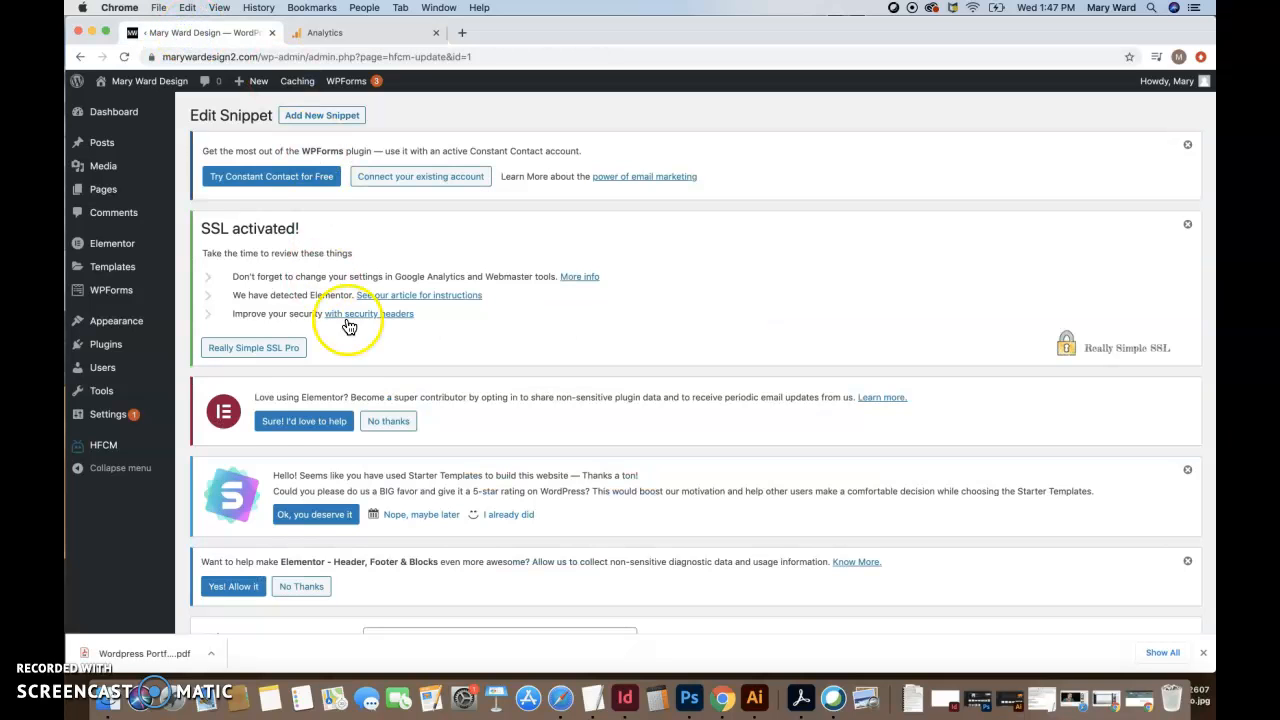
left_click(112, 347)
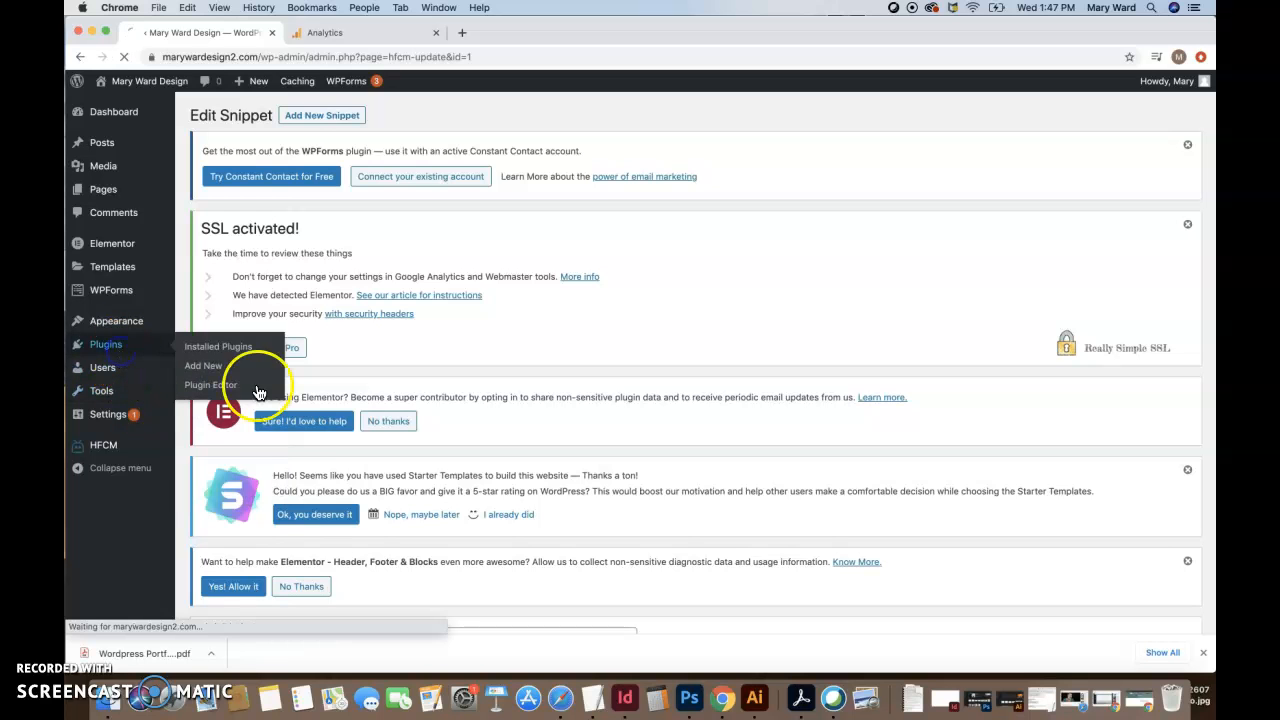
scroll(396, 477, "down", 2)
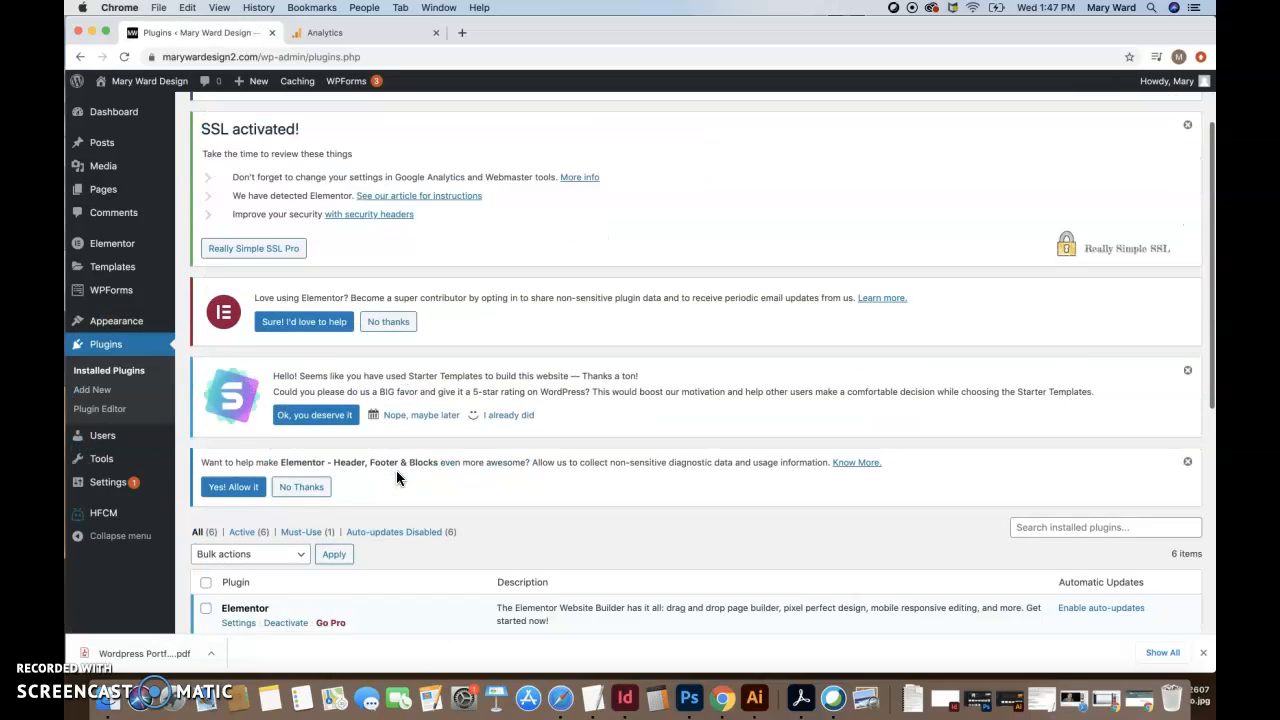
scroll(396, 475, "down", 8)
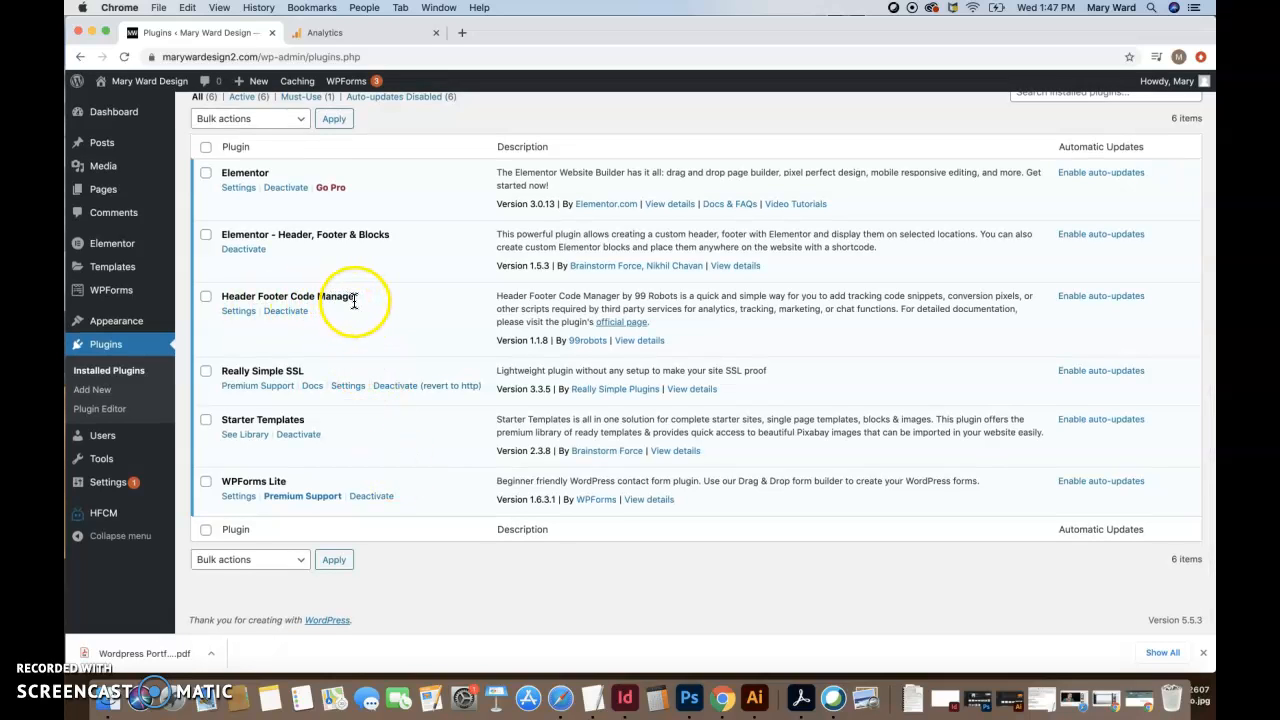
left_click_drag(358, 296, 216, 298)
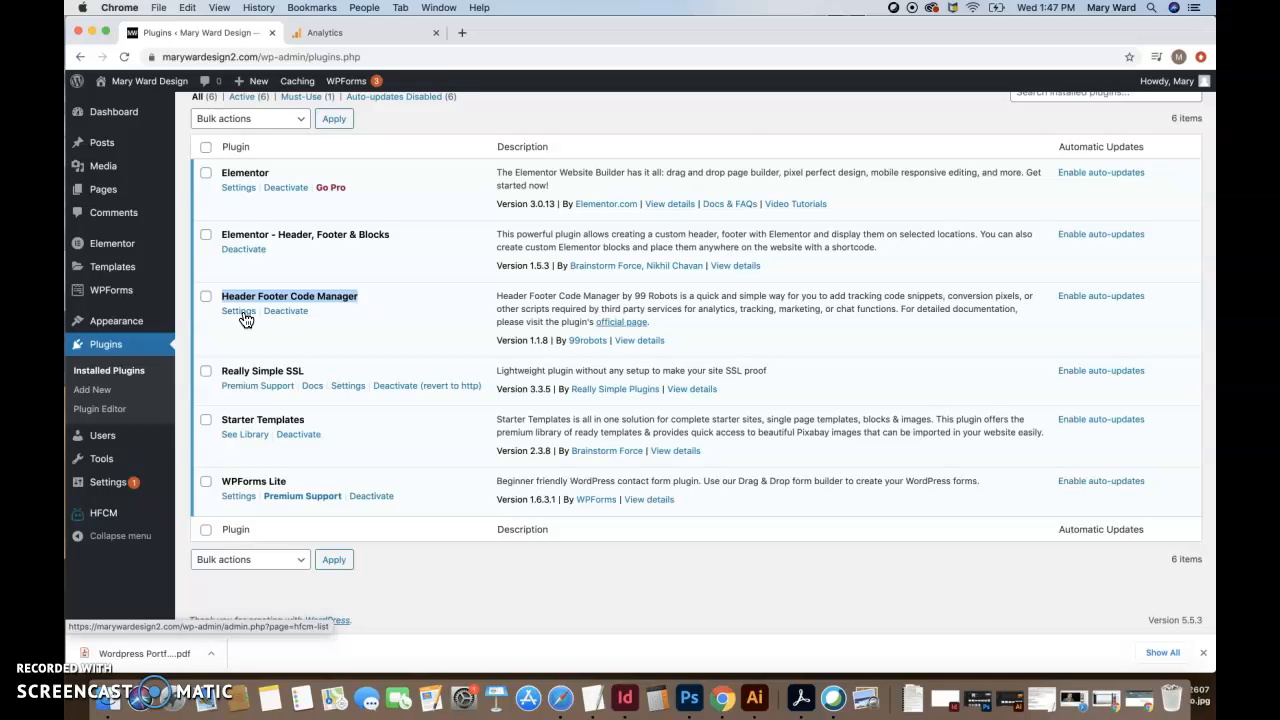
Return to Google Analytics, close the web stream details and go back to the property's Home overview.
left_click(356, 34)
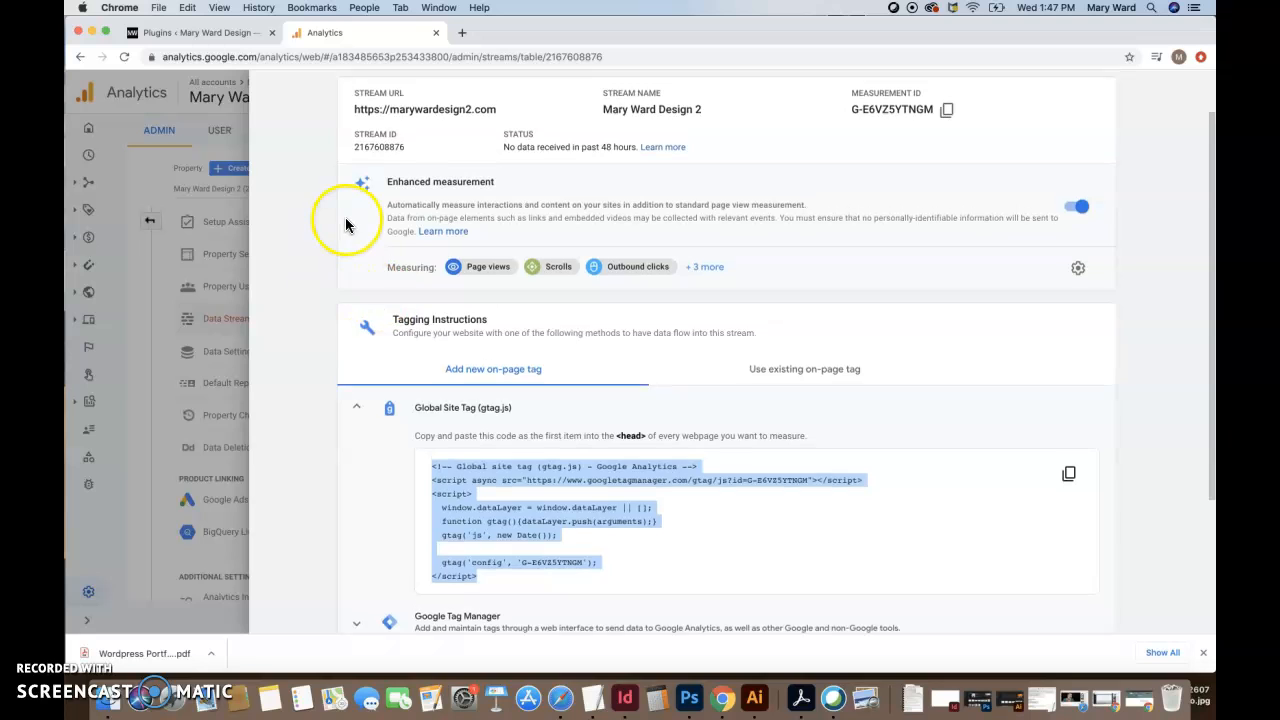
scroll(345, 220, "up", 1)
left_click(274, 92)
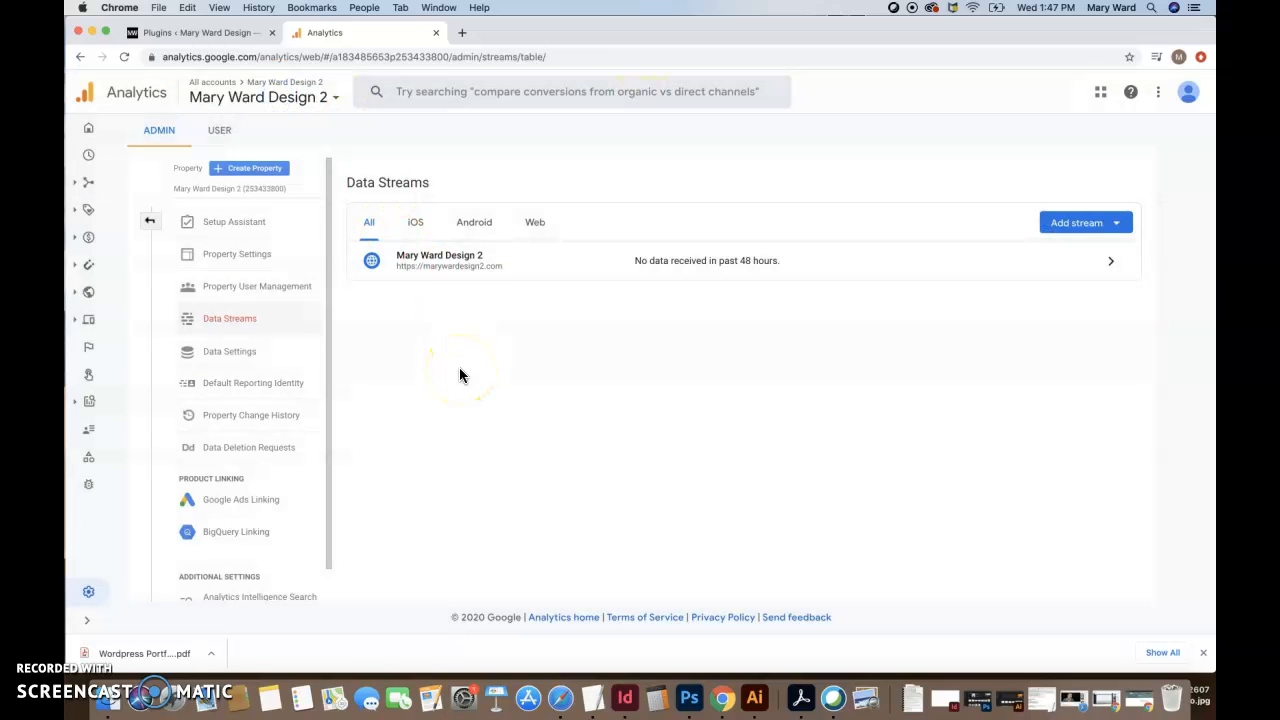
left_click(417, 272)
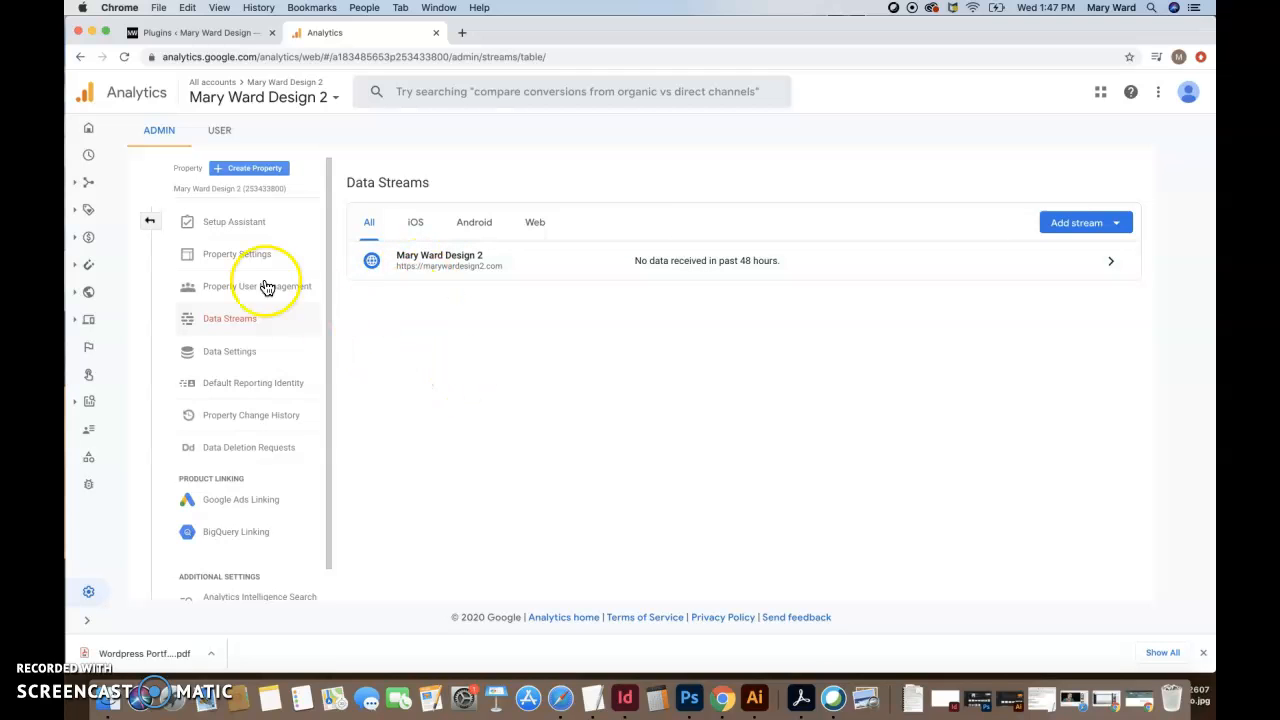
left_click(90, 179)
left_click(88, 130)
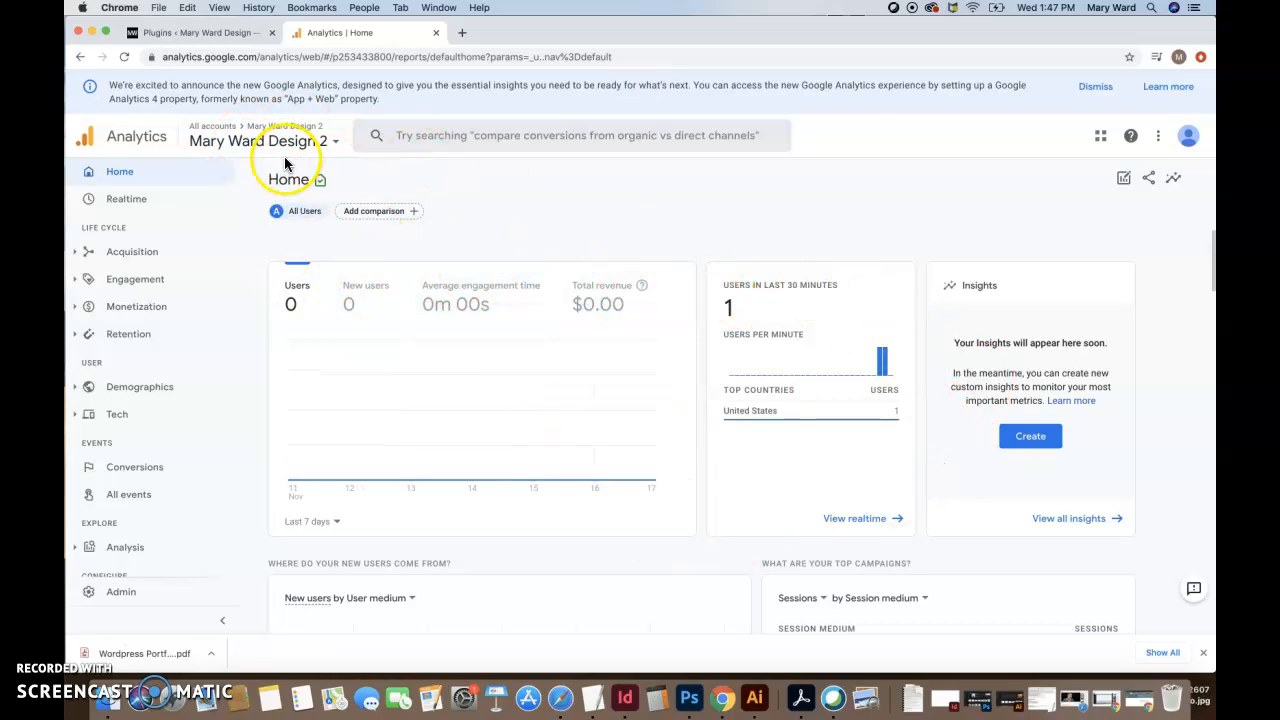
left_click(316, 142)
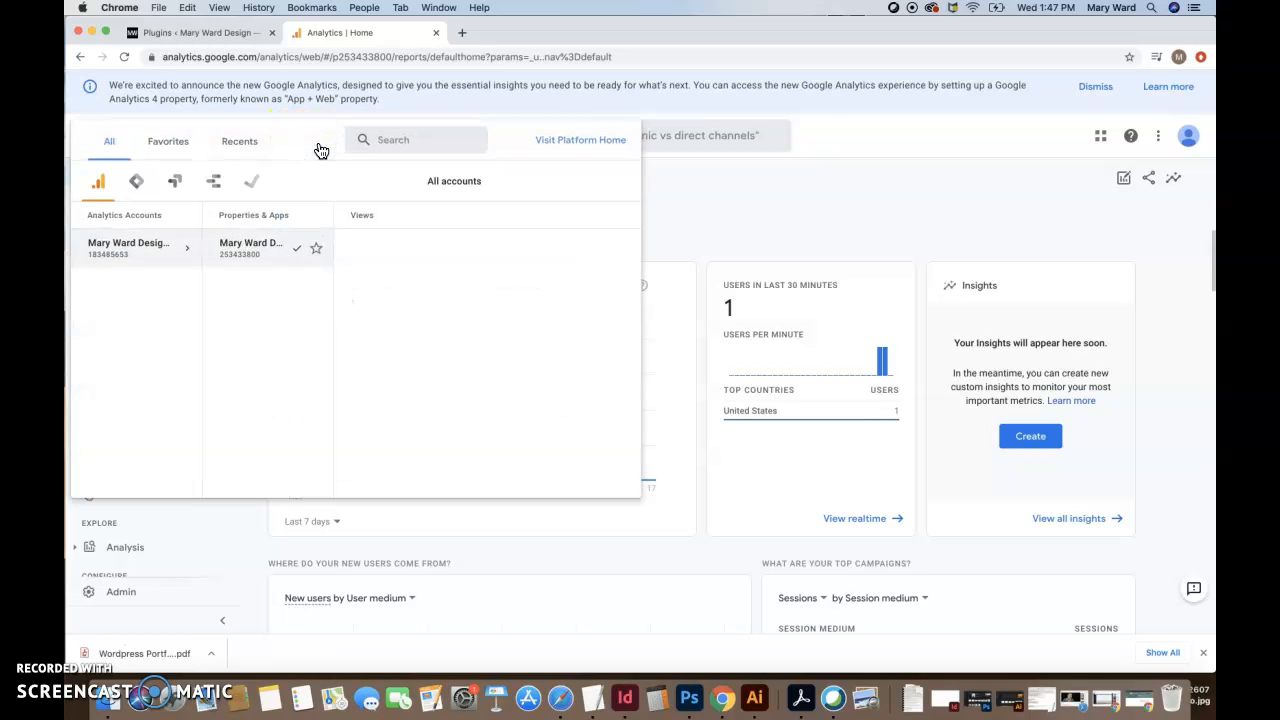
left_click(725, 242)
Reopen the website's web stream details from the Admin area through the Setup Assistant's tag installation entry.
left_click(121, 591)
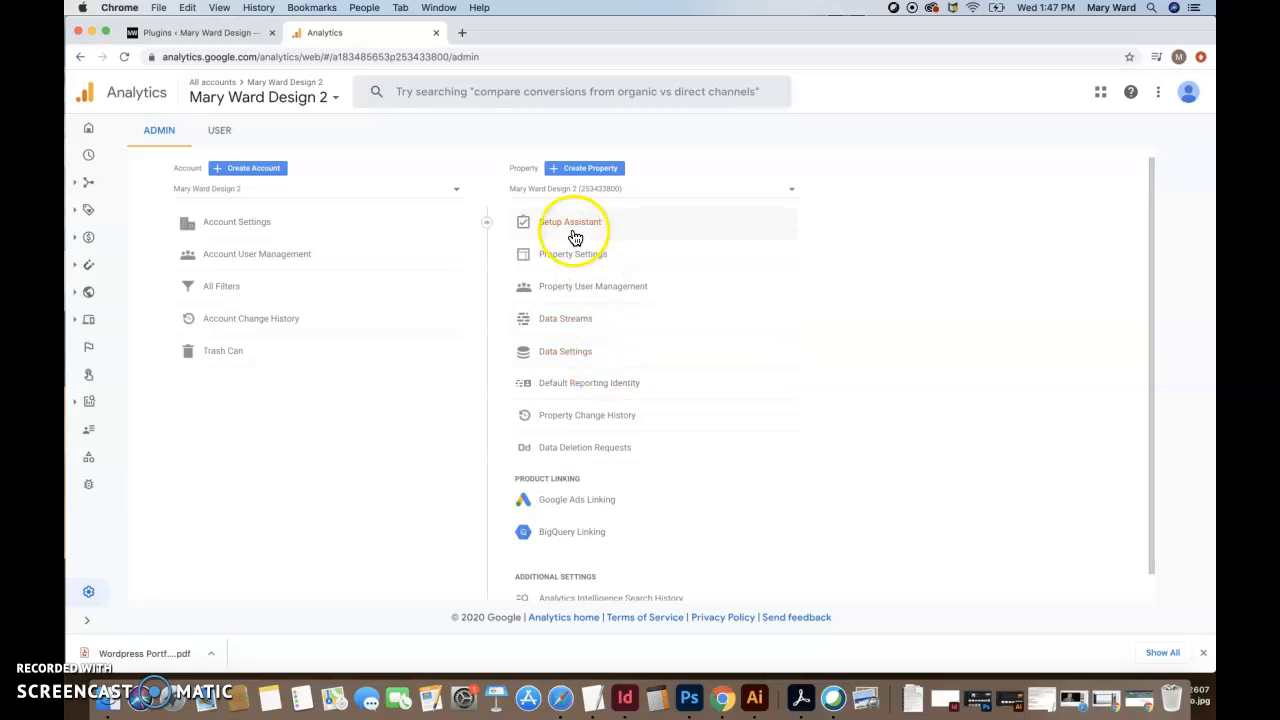
left_click(568, 229)
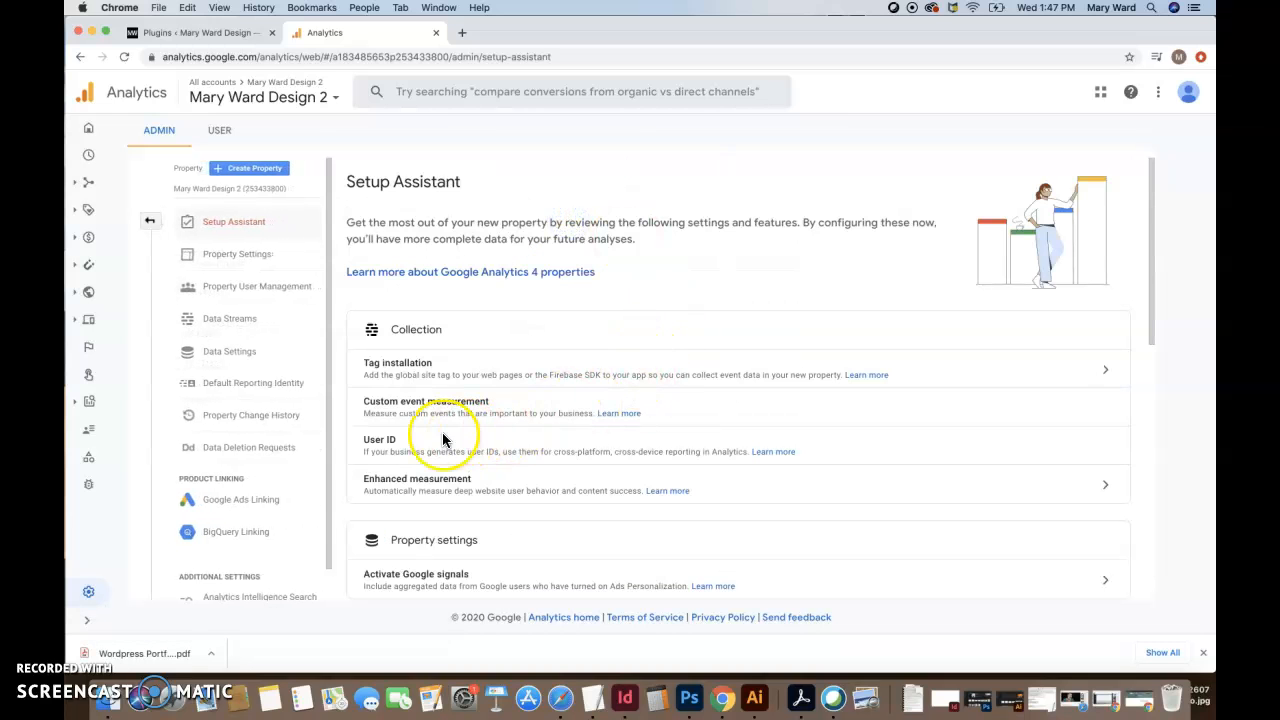
left_click(399, 372)
left_click(1105, 369)
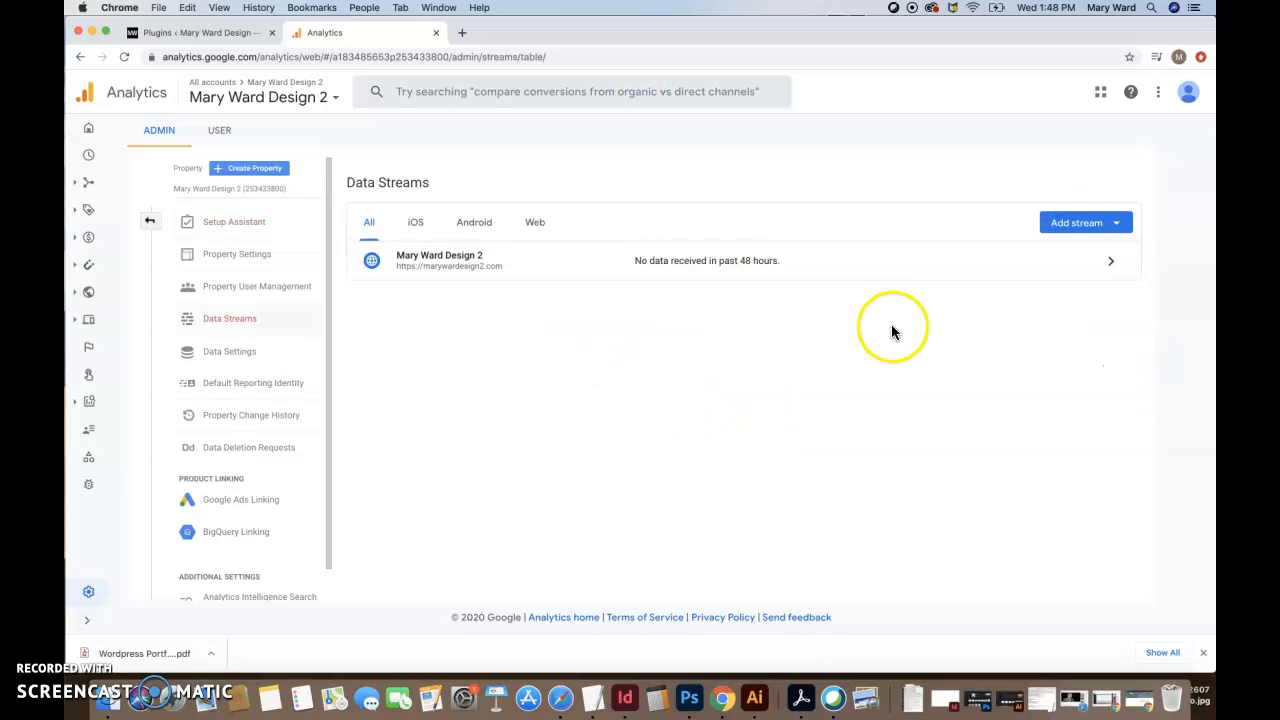
left_click(1110, 261)
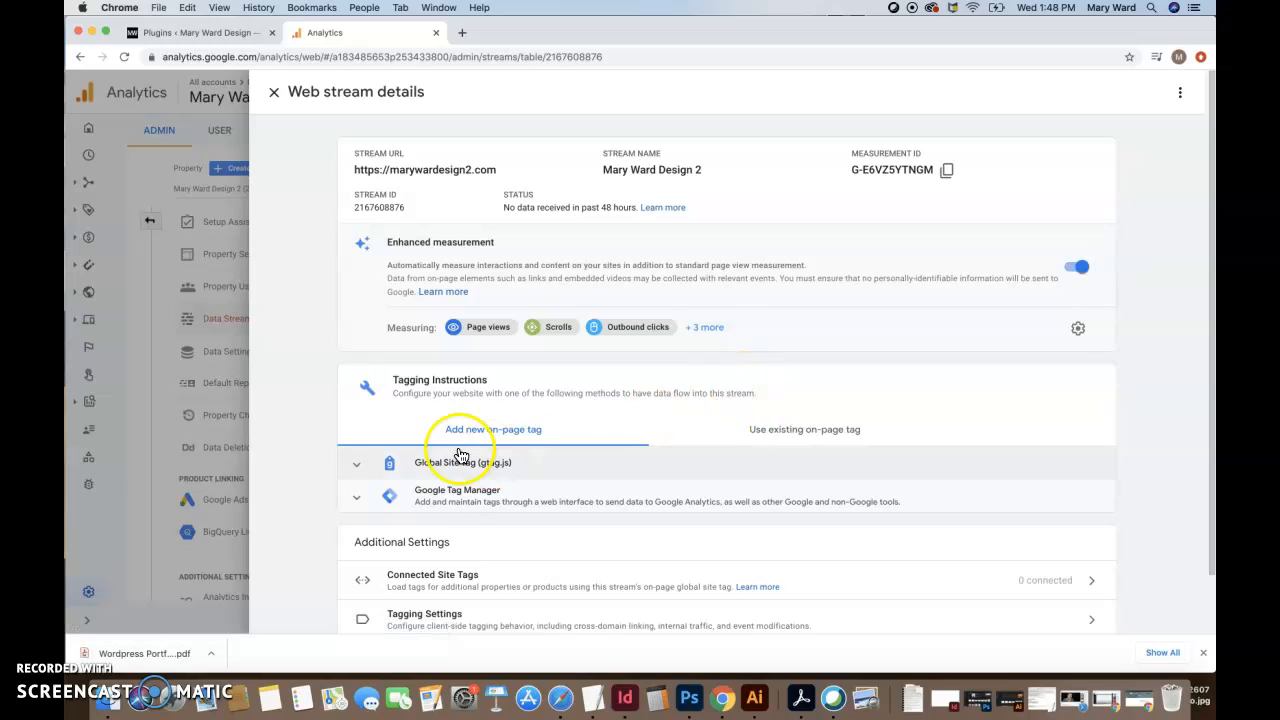
Show the Global Site Tag (gtag.js) code for the web stream and select the entire script.
scroll(460, 456, "down", 1)
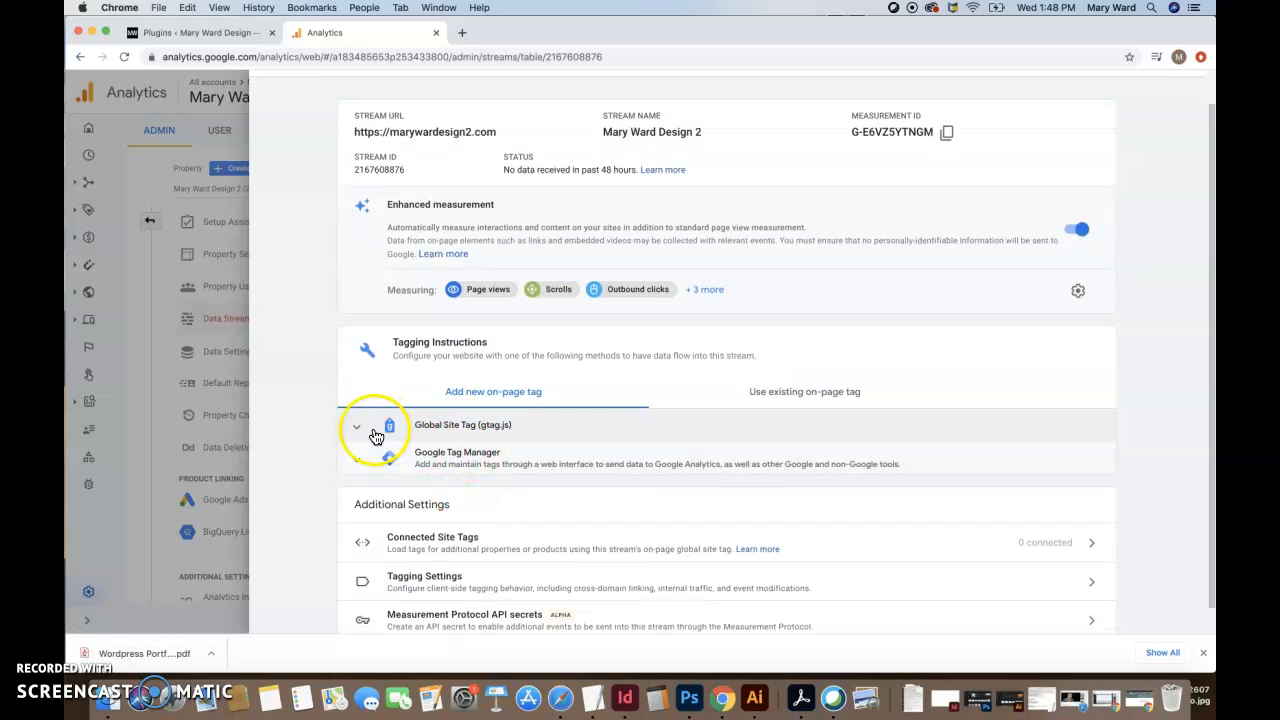
left_click(370, 430)
left_click_drag(484, 606, 428, 496)
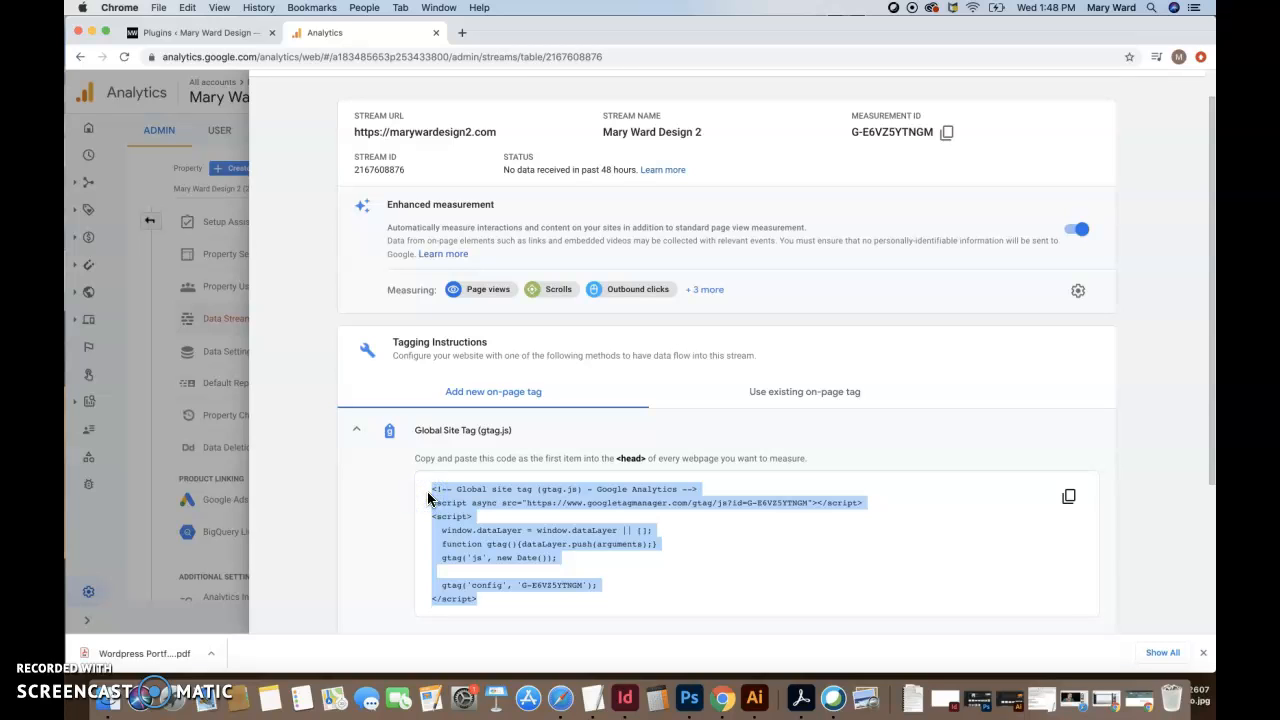